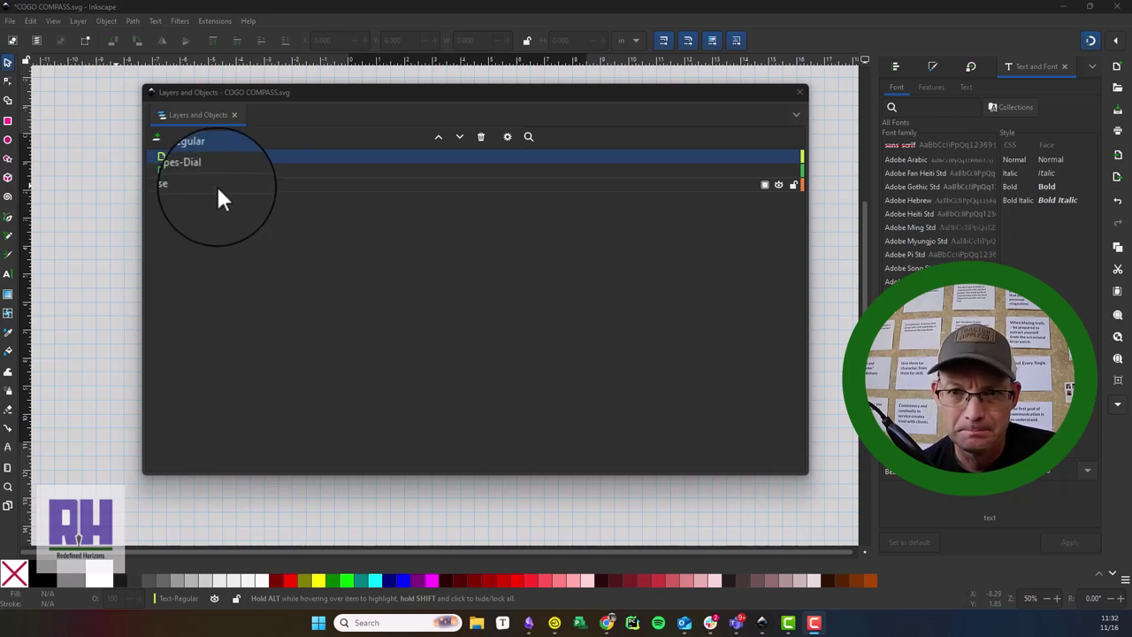
Step: Close and reopen Layers and Objects to list the Text-Regular, Shapes-Dial and Base layers
left_click(800, 91)
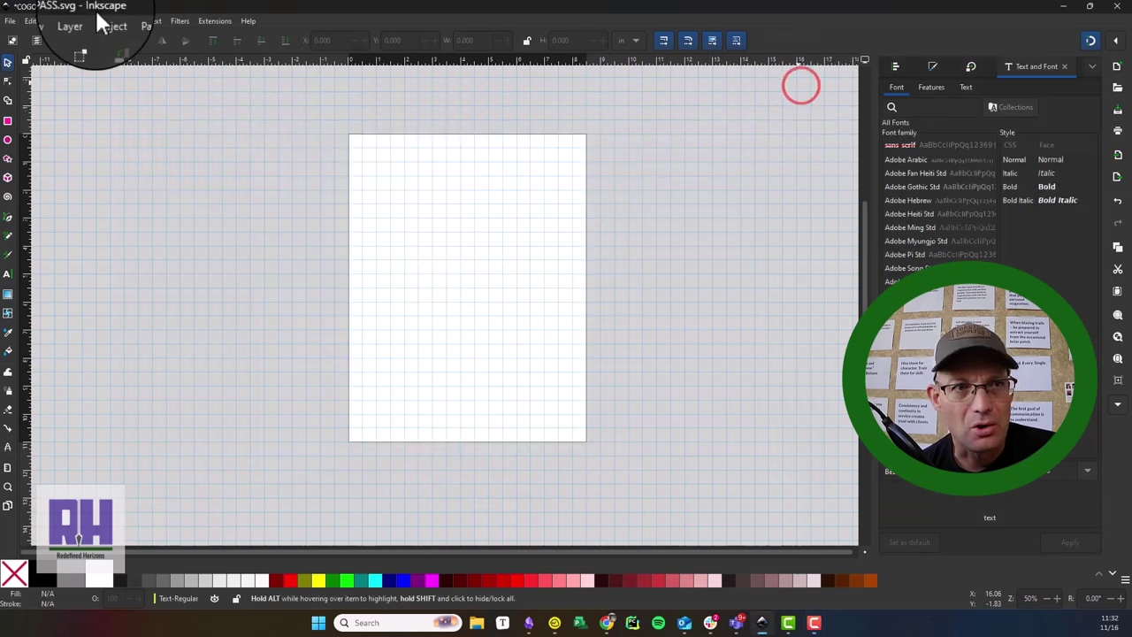
left_click(78, 20)
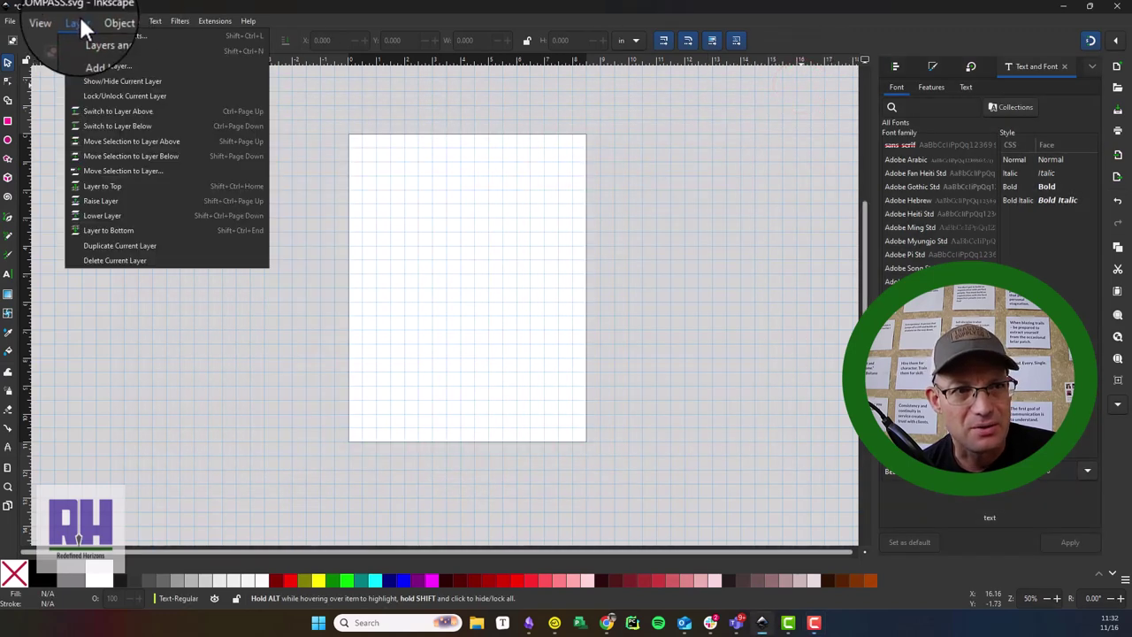
left_click(85, 37)
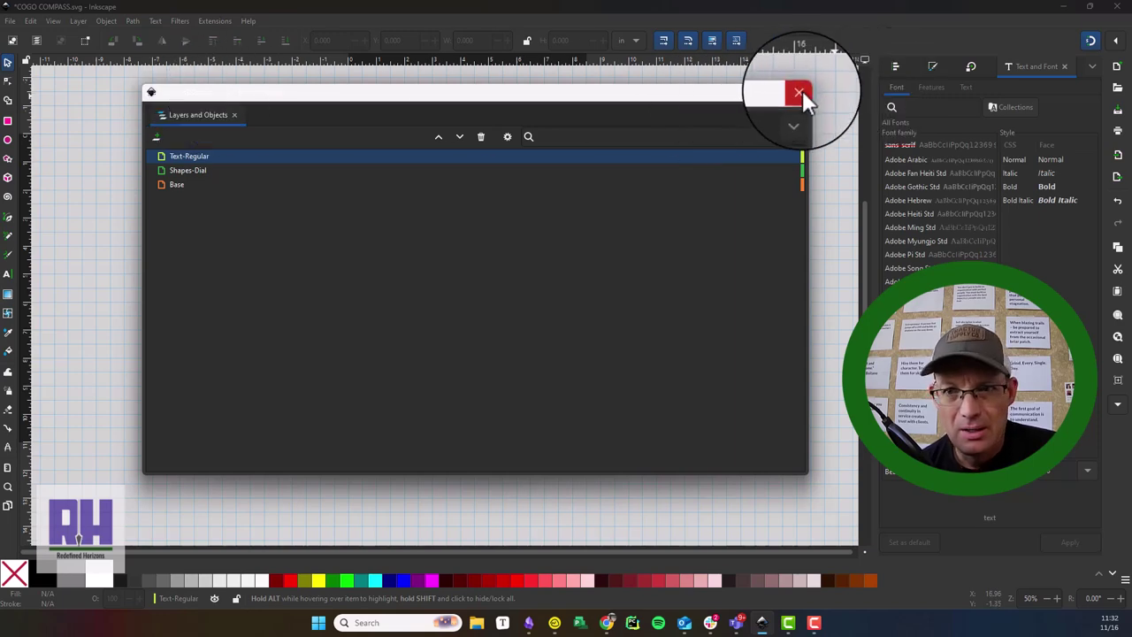
Step: Close the layers window and draw a black circle about 3.515 in across
left_click(800, 93)
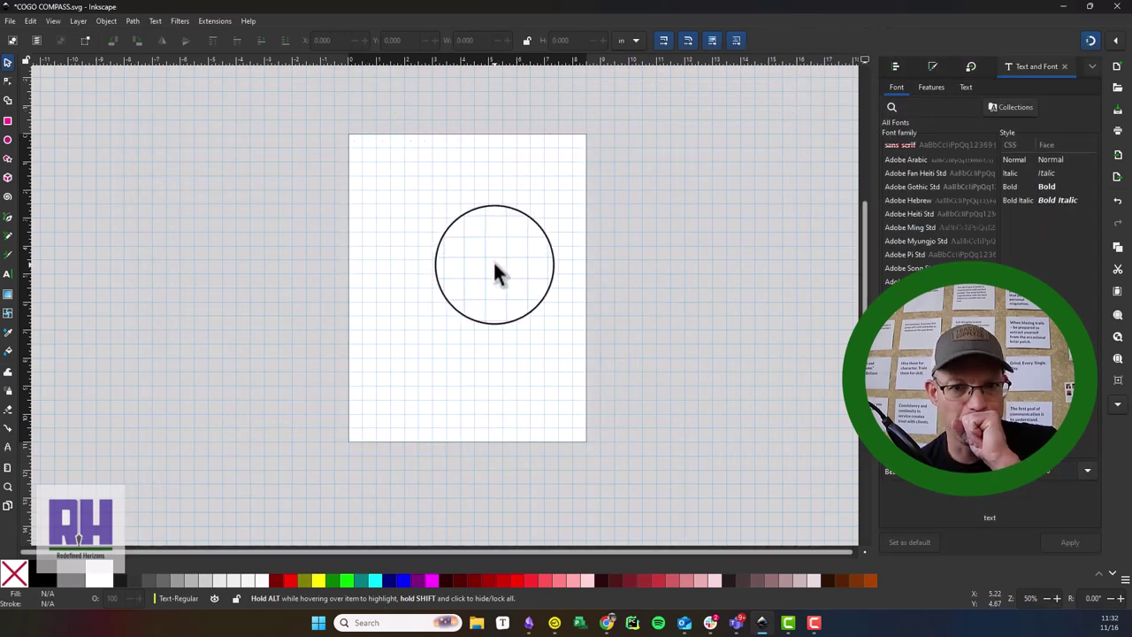
left_click_drag(494, 265, 657, 456)
scroll(461, 233, "up", 2)
scroll(461, 232, "up", 1)
Step: Move the black circle up and to the left on the page
left_click(7, 62)
left_click_drag(610, 356, 496, 299)
left_click(796, 321)
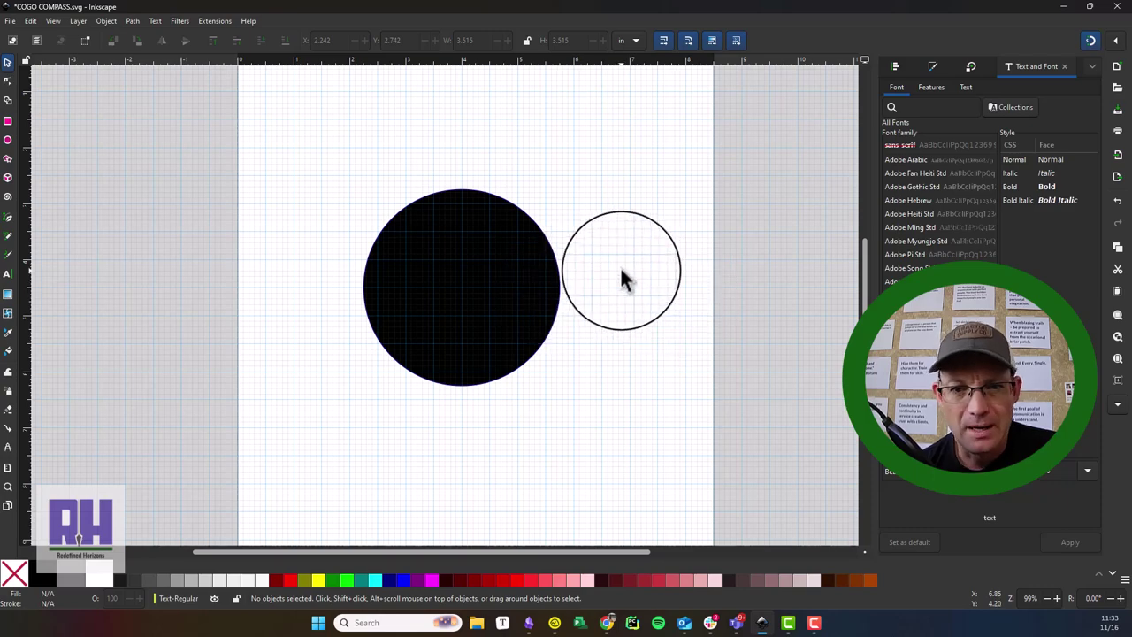
scroll(622, 278, "down", 5)
scroll(636, 292, "up", 10)
scroll(695, 261, "down", 5)
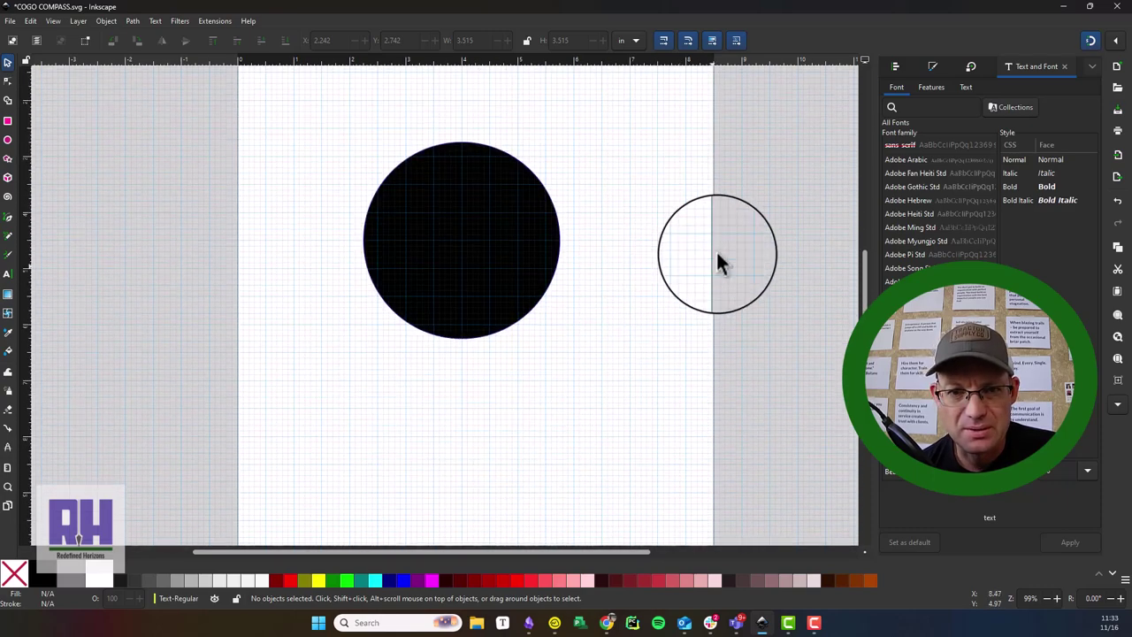
scroll(621, 233, "down", 3)
scroll(635, 251, "up", 3)
scroll(644, 263, "up", 3)
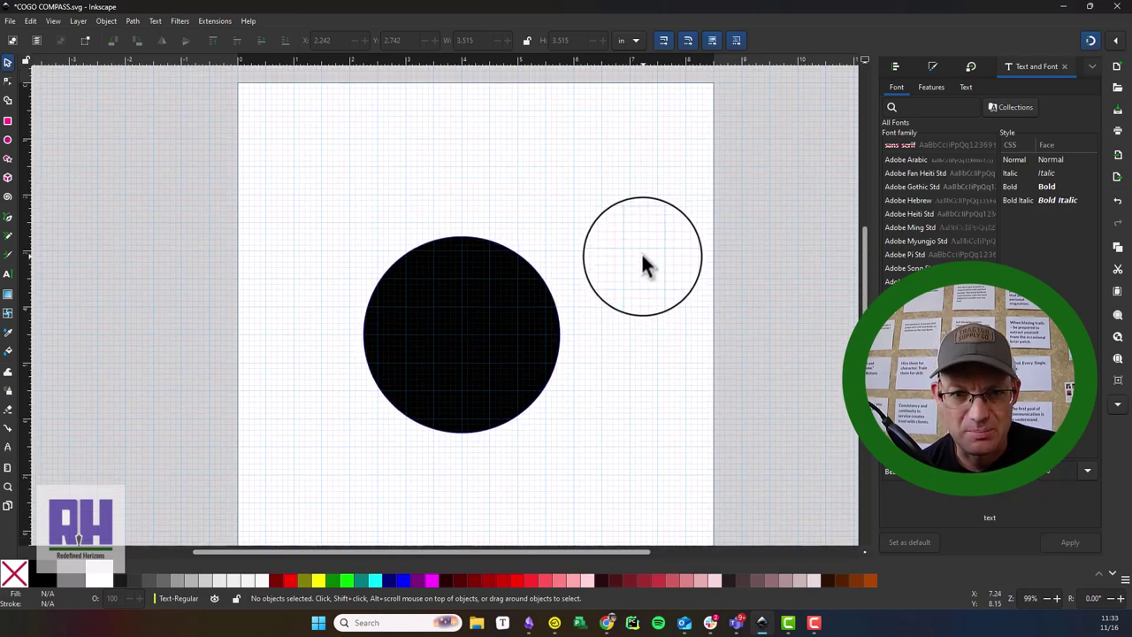
Step: In Document Properties, set the page width and height both to 6 in
left_click(9, 20)
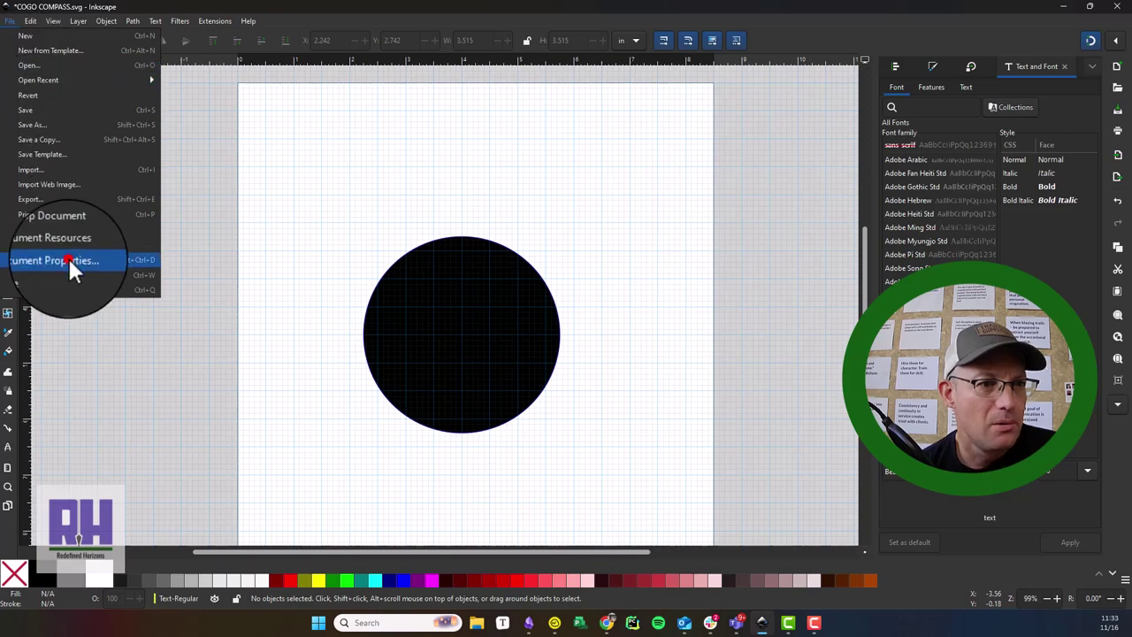
left_click(55, 275)
left_click_drag(925, 100, 449, 112)
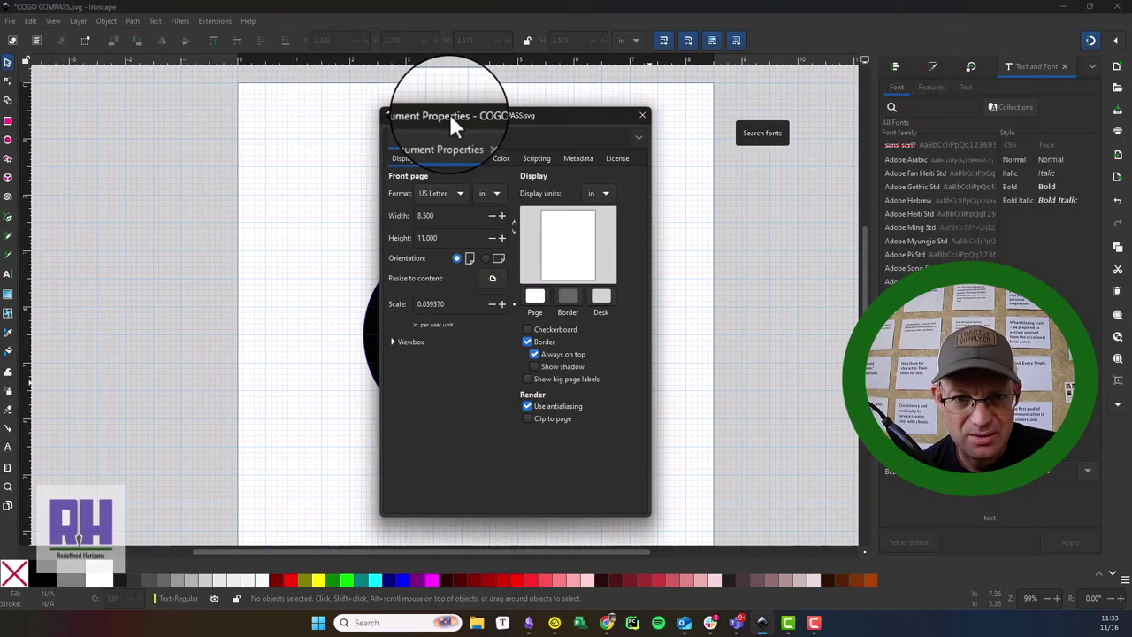
left_click(445, 218)
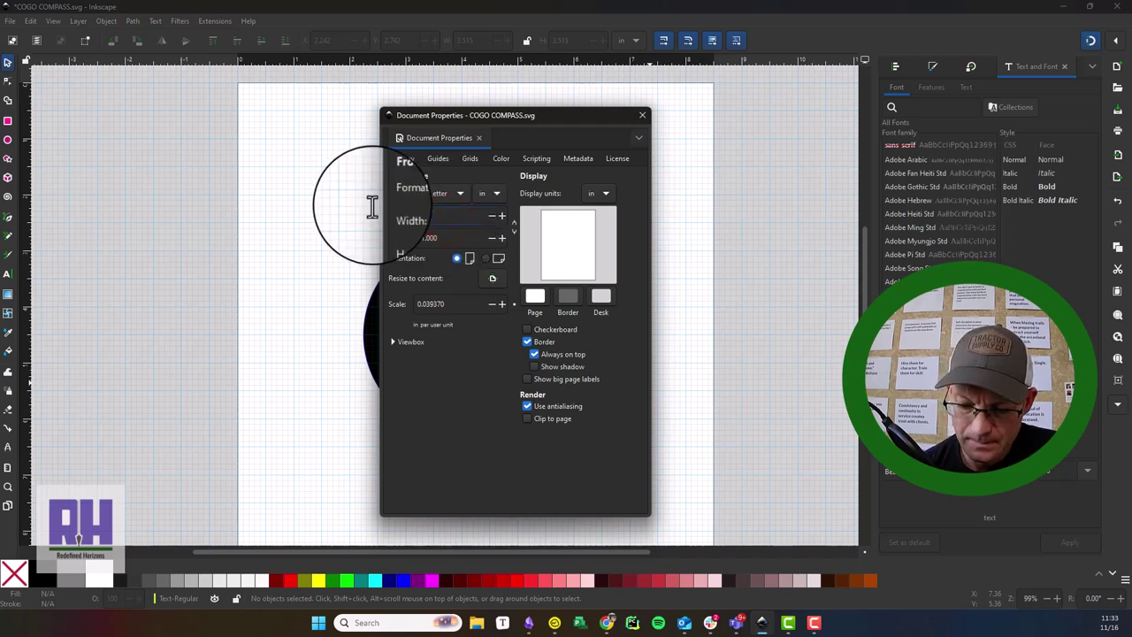
type("6")
key("Return")
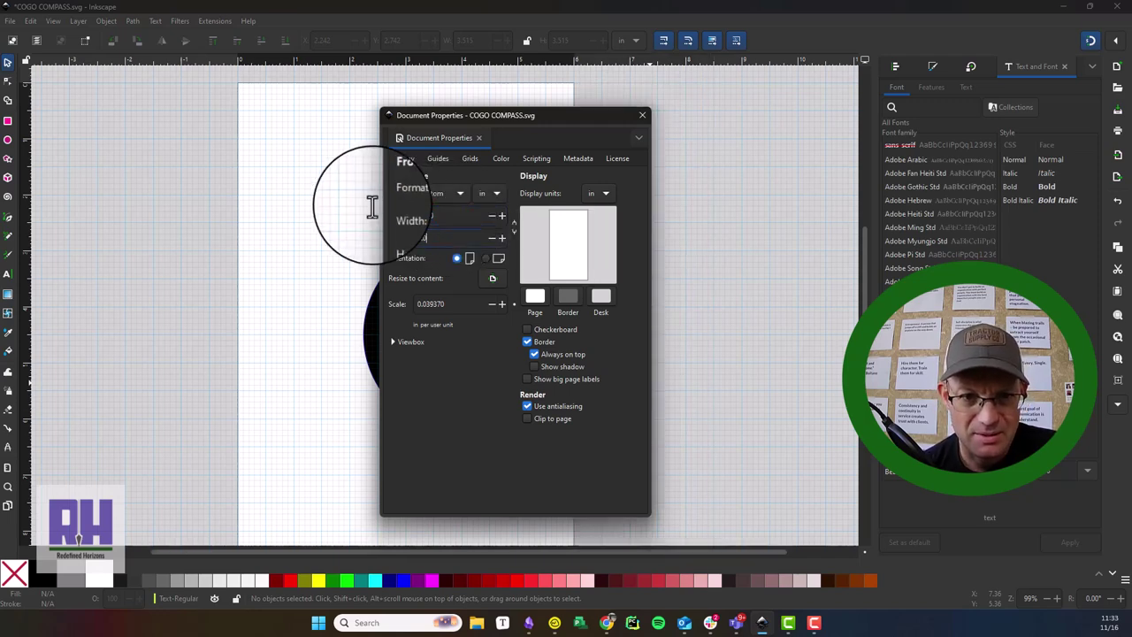
type("6")
key("Return")
left_click(642, 115)
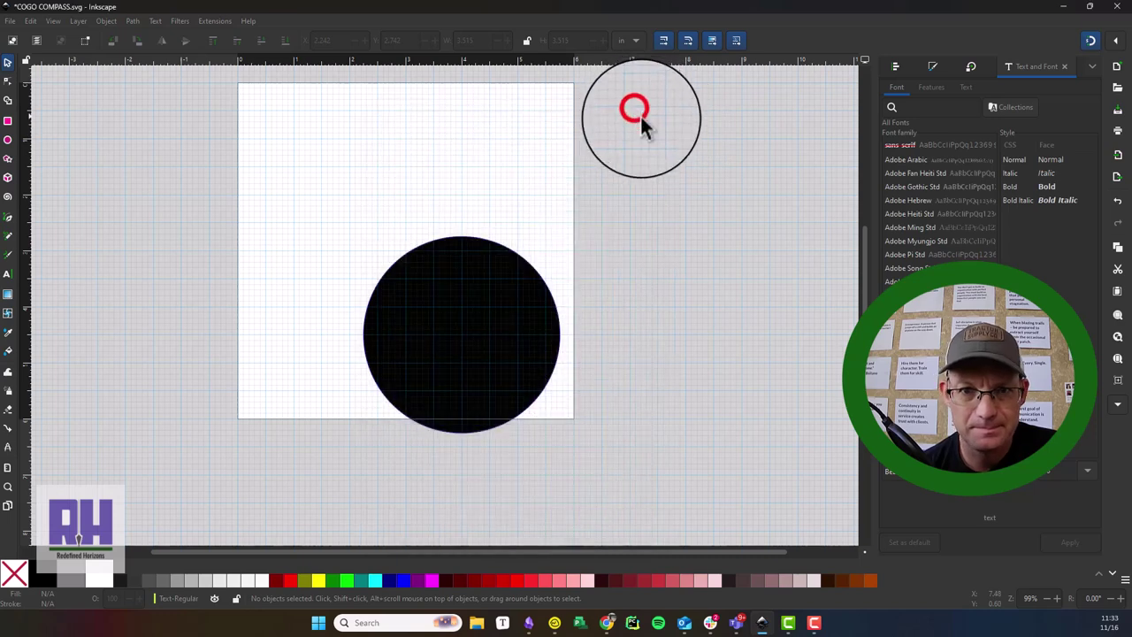
Step: Move the big black circle up and left onto the square page
left_click(476, 352)
left_click_drag(476, 352, 426, 265)
left_click(688, 305)
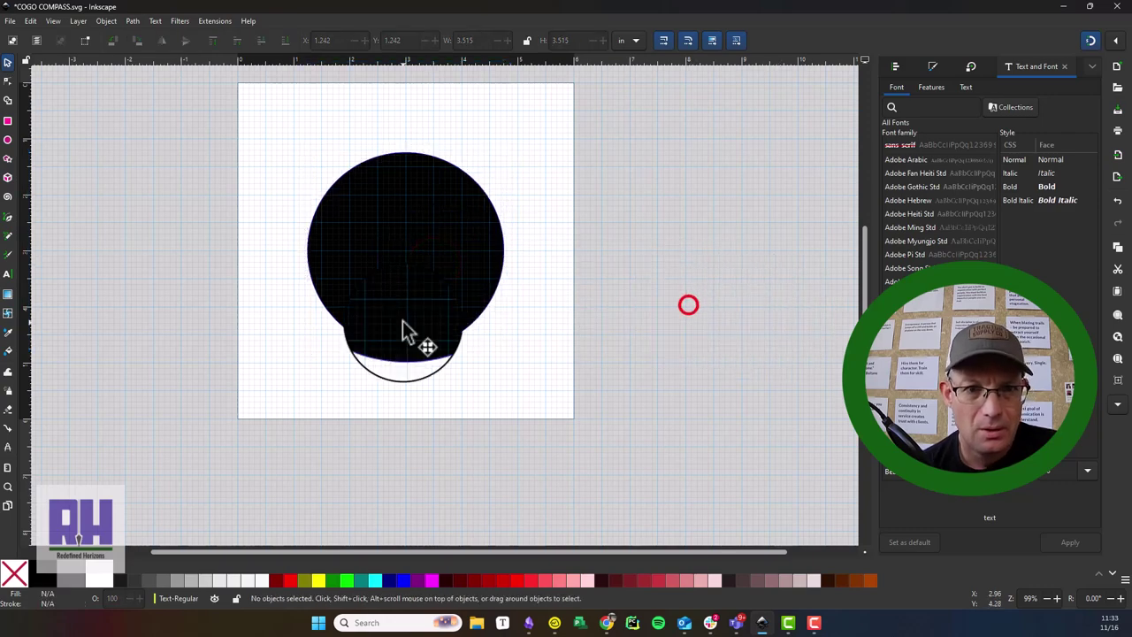
scroll(523, 285, "left", 2)
scroll(523, 286, "up", 1)
scroll(522, 270, "up", 1)
scroll(531, 315, "up", 1)
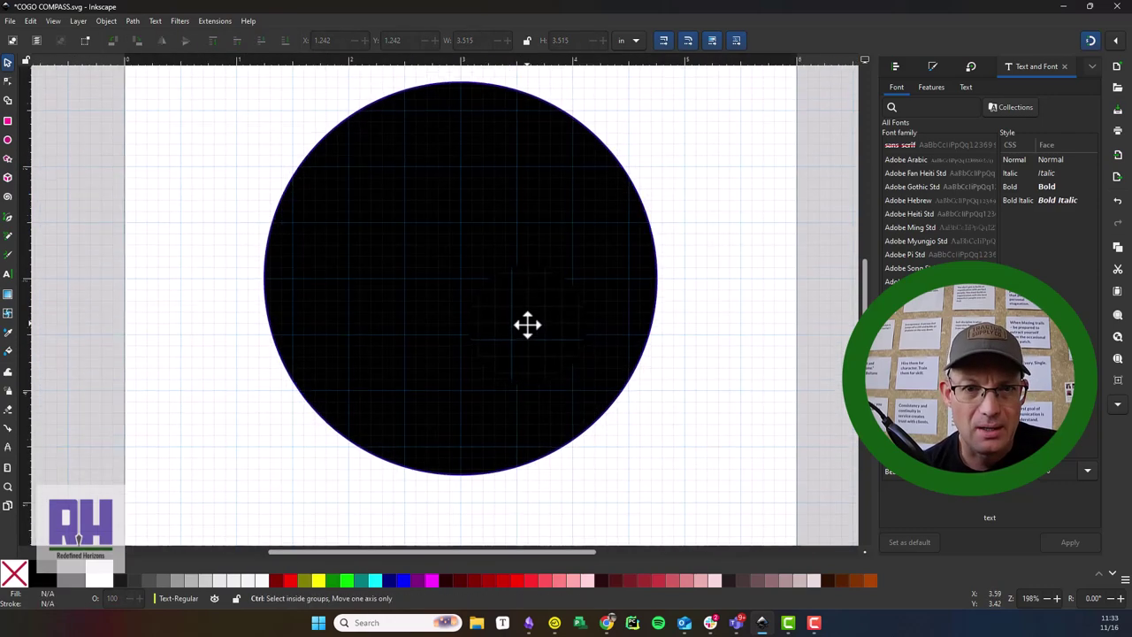
Step: Draw a 1.815 in circle over the big circle's lower right and select both circles
left_click(7, 139)
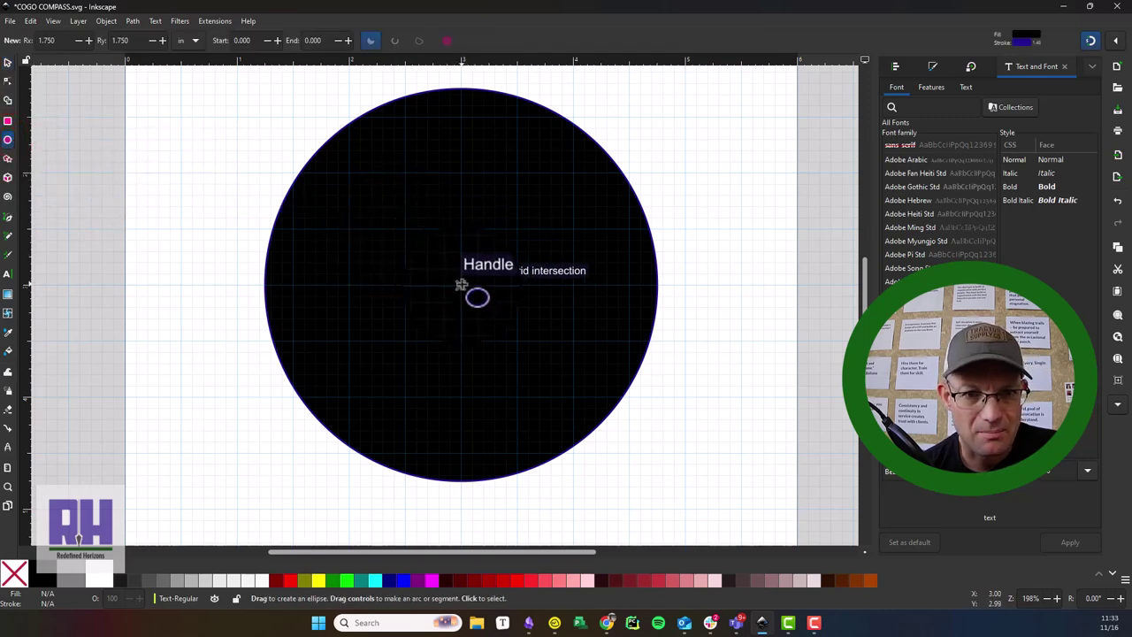
mouse_move(460, 283)
left_mouse_down()
mouse_move(636, 409)
mouse_move(663, 486)
left_mouse_up()
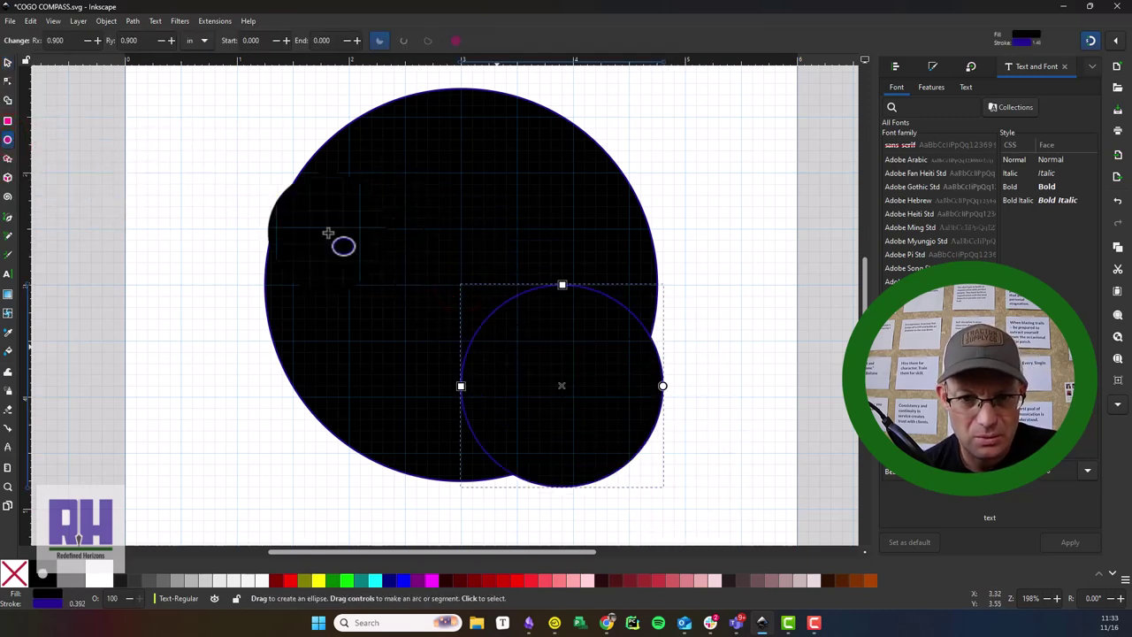
left_click(7, 62)
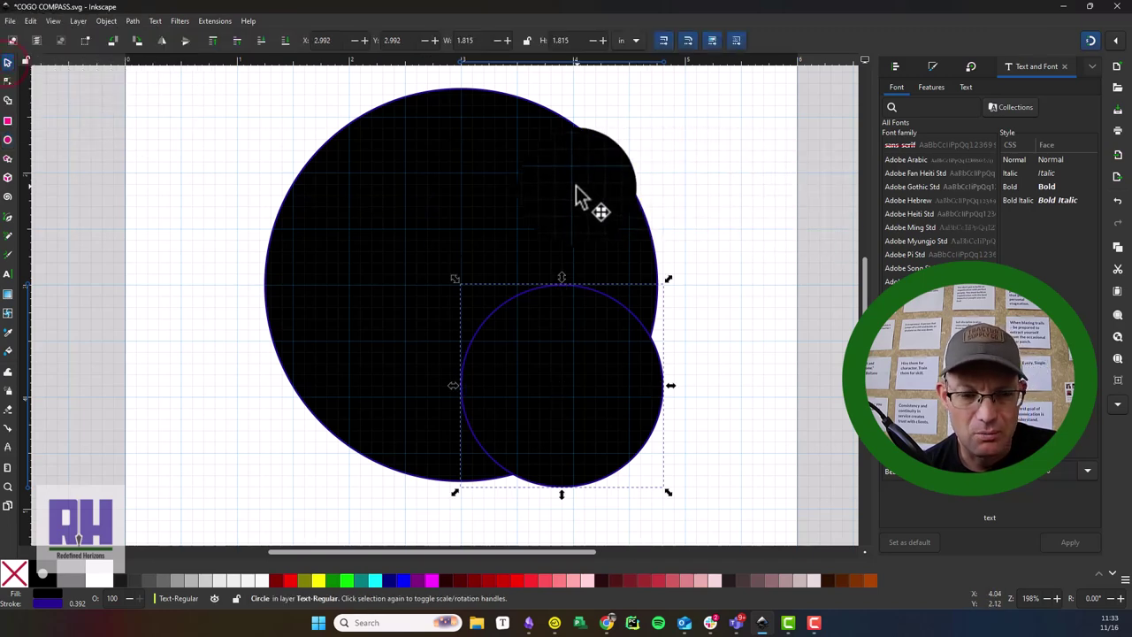
left_click(527, 193, "shift")
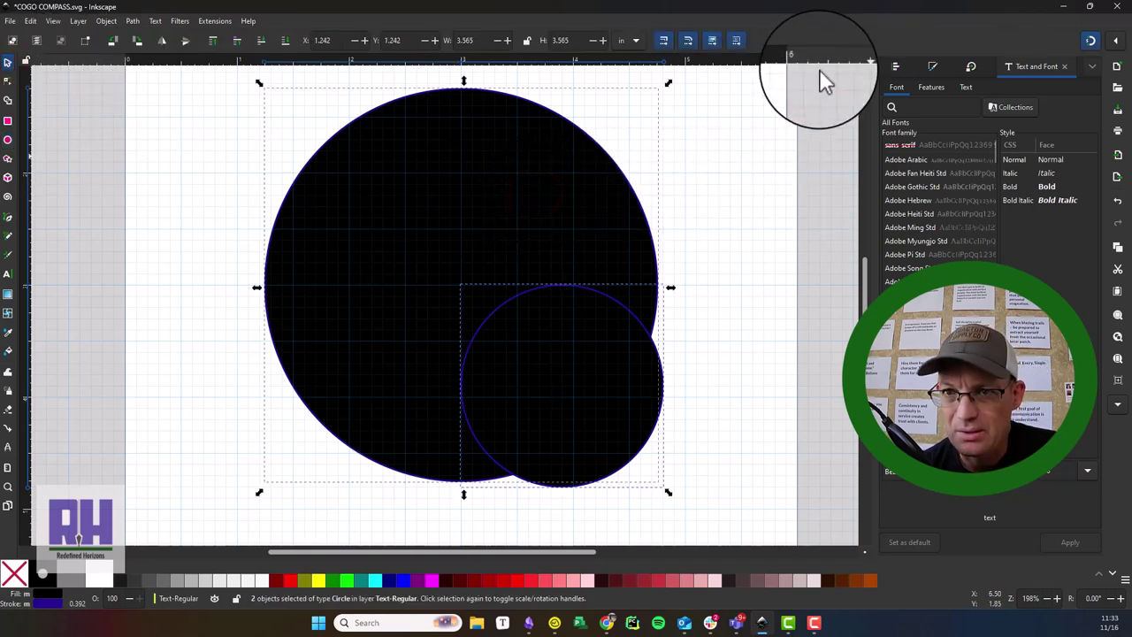
Step: Set the stroke paint of both circles to None
left_click(938, 68)
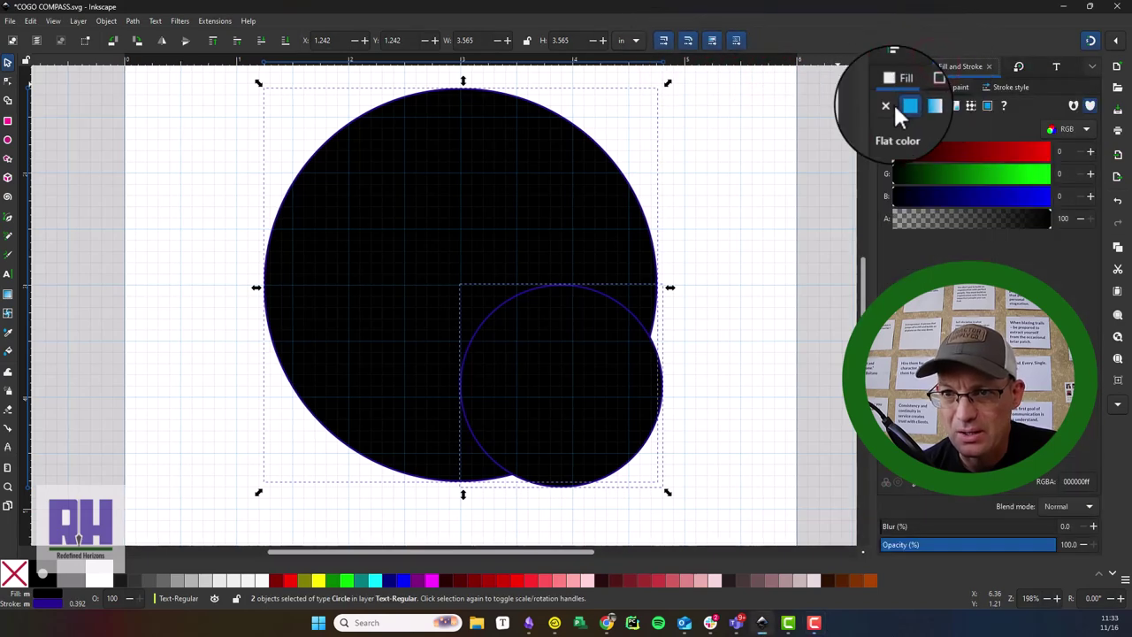
left_click(937, 87)
left_click(889, 105)
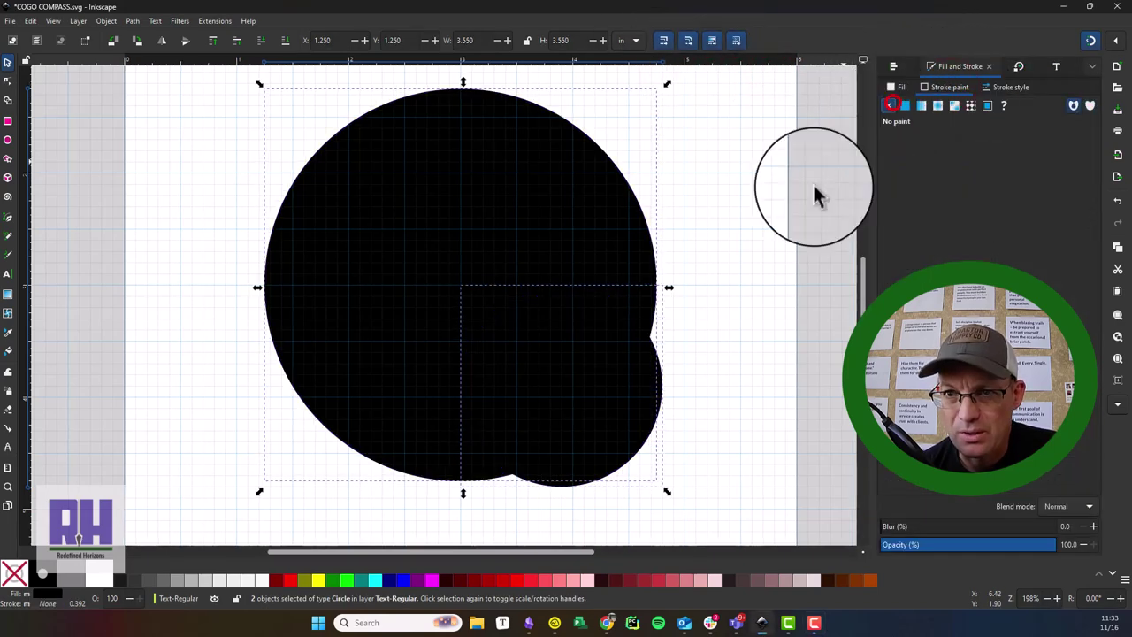
left_click(775, 224)
Step: Fill the small circle white, enlarge it to 2.3 in and centre it in the black circle
left_click(611, 399)
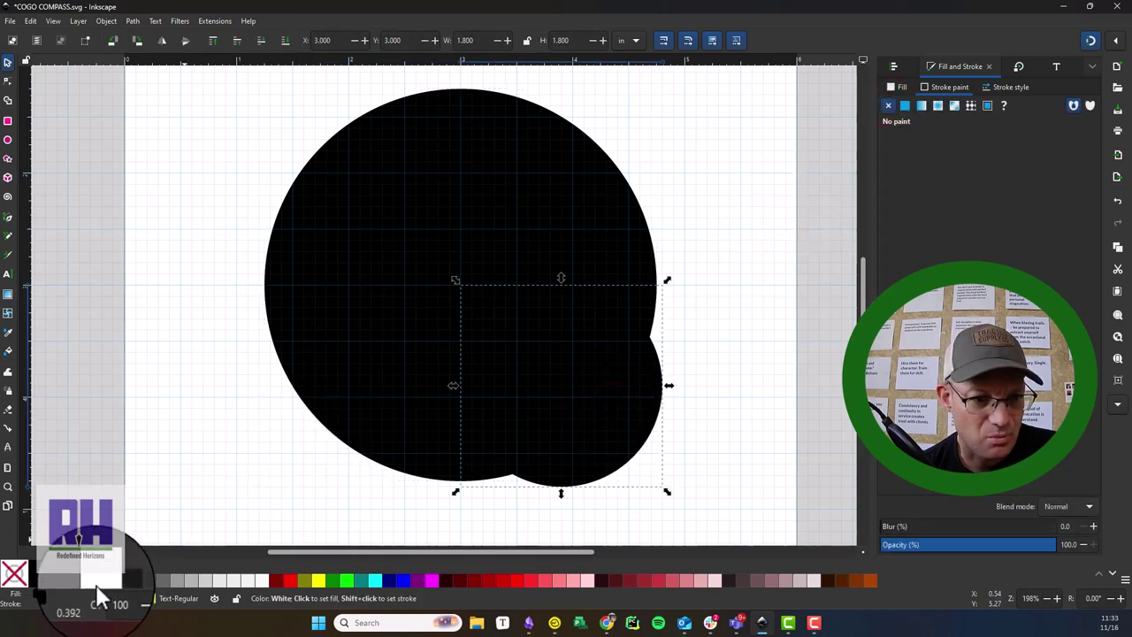
left_click(98, 587)
left_click_drag(557, 398, 459, 299)
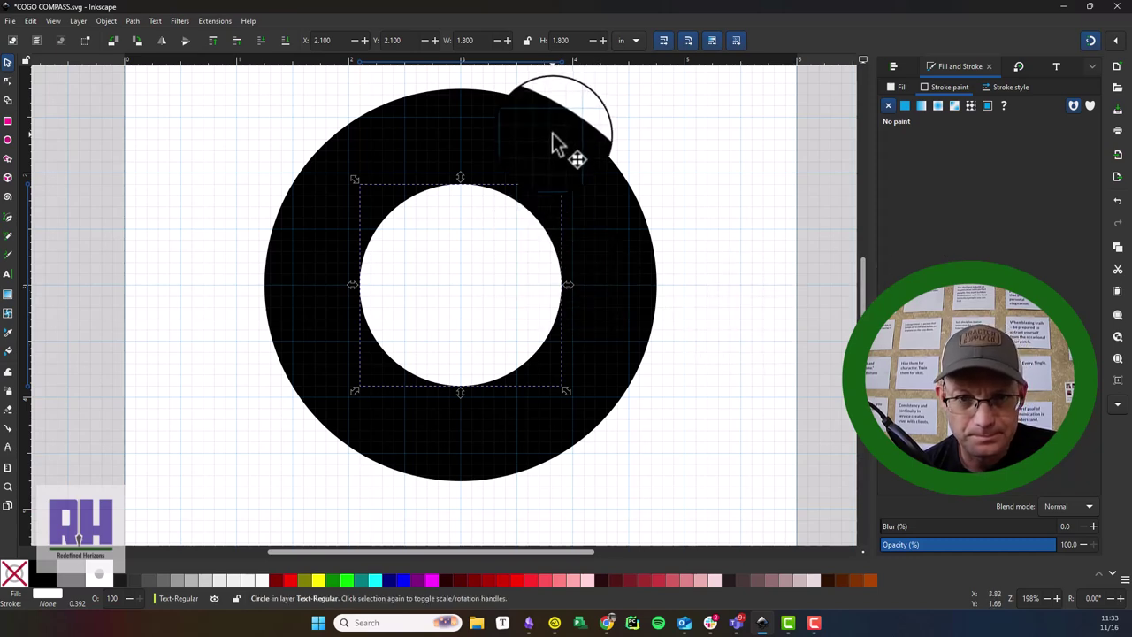
left_click_drag(571, 184, 607, 160)
left_click_drag(352, 395, 333, 413)
mouse_move(476, 303)
left_mouse_down()
mouse_move(465, 314)
mouse_move(473, 310)
left_mouse_up()
left_click(737, 363)
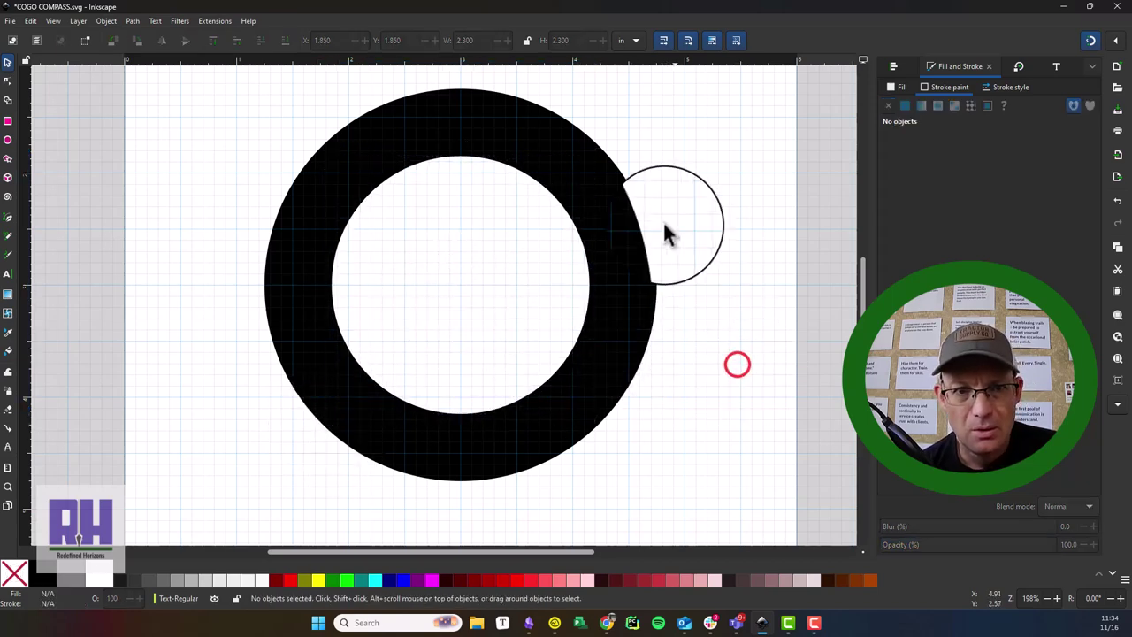
left_click(511, 346)
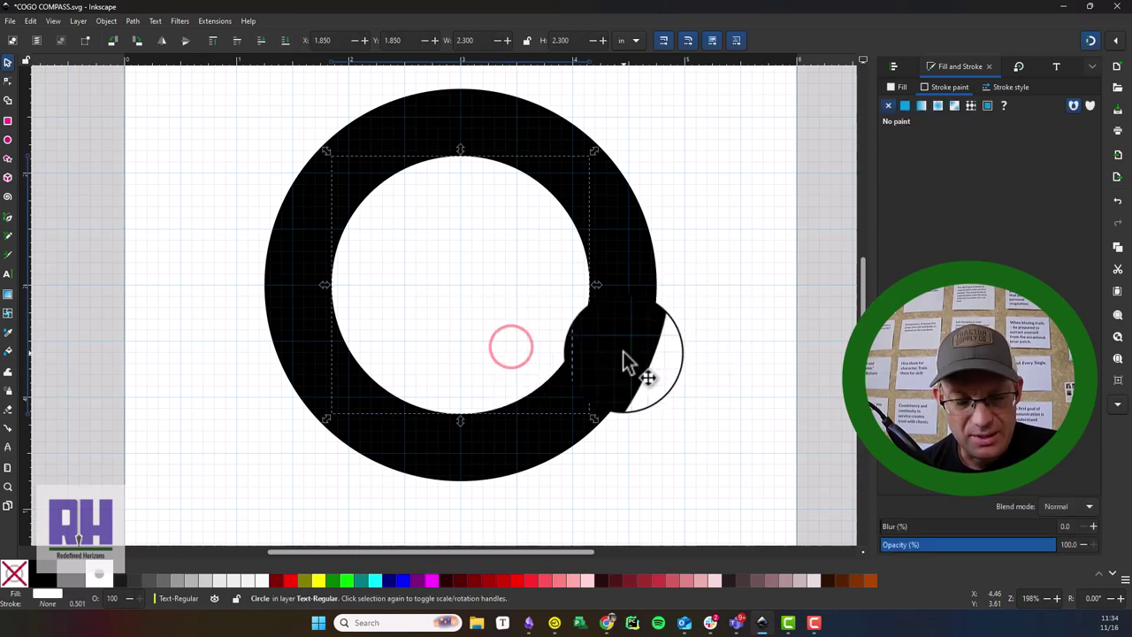
Step: Apply Path > Division to both circles and delete the inner piece, leaving a hollow ring
left_click(621, 351, "shift")
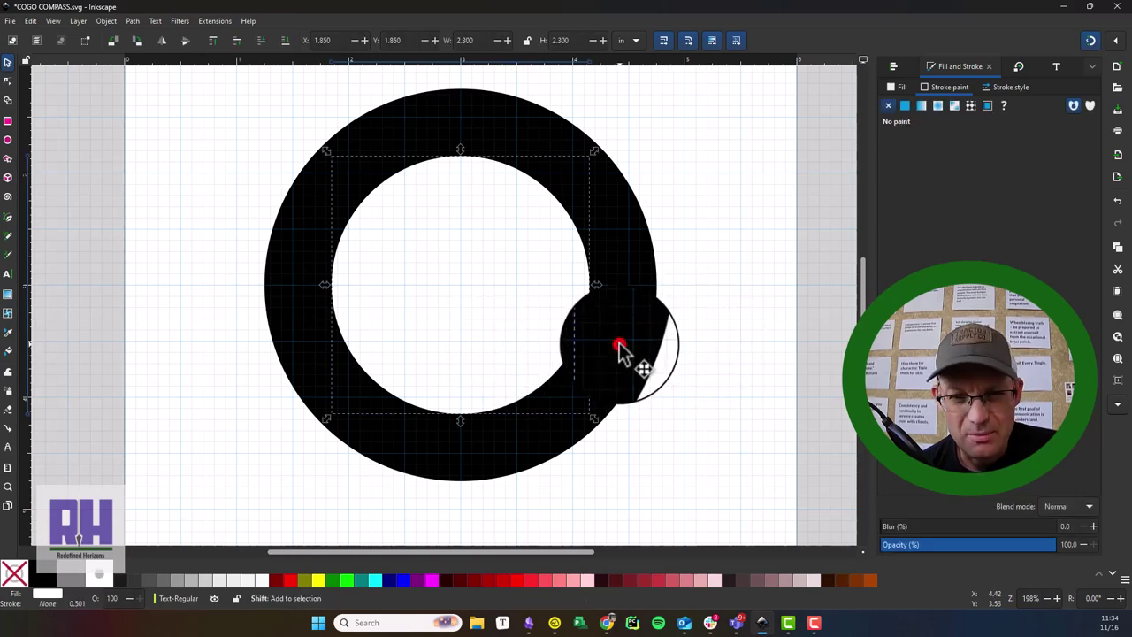
left_click(133, 21)
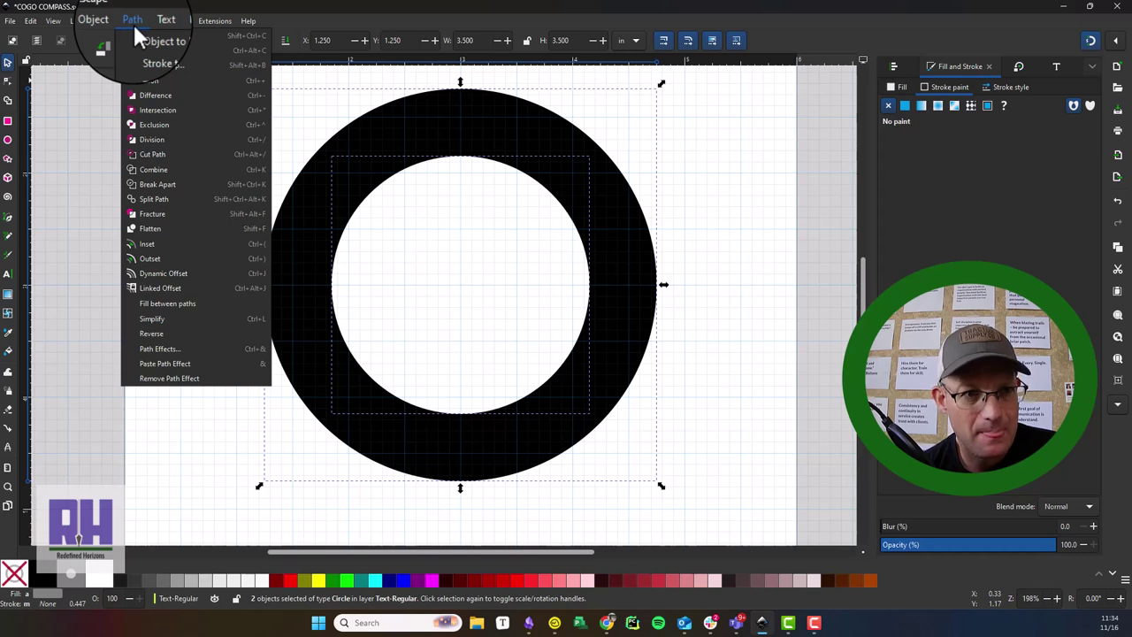
left_click(156, 139)
left_click(753, 336)
left_click(537, 303)
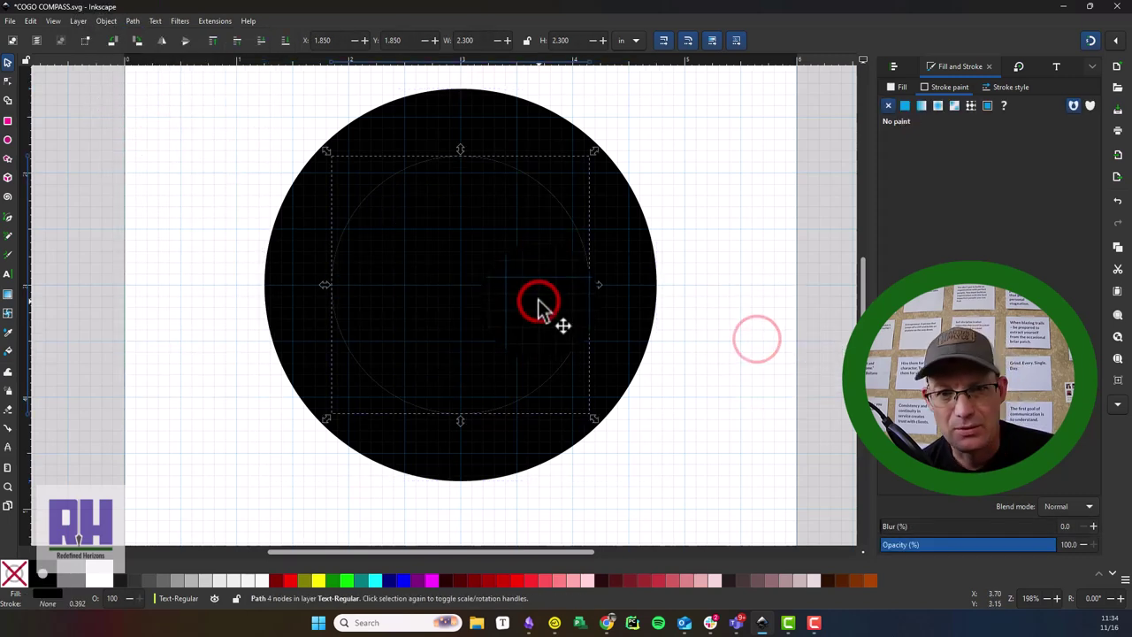
key("Delete")
left_click(543, 173)
left_click(495, 240)
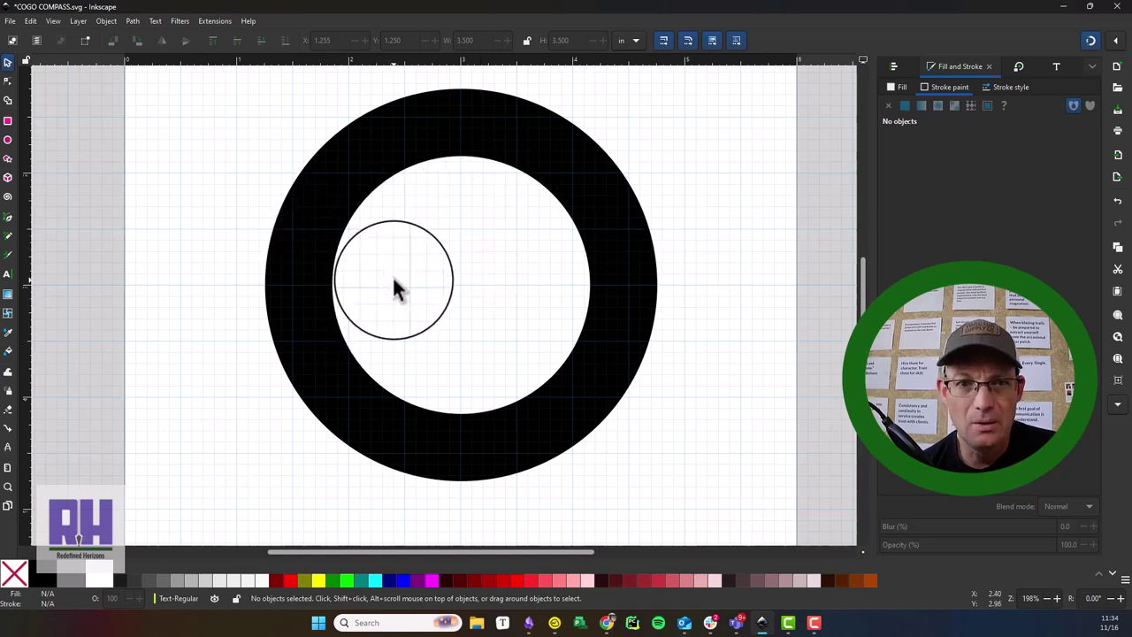
Step: Draw a grey 2.4 × 1.8 in rectangle from the page corner to the ring's centre
mouse_move(395, 281)
left_mouse_down()
mouse_move(657, 174)
mouse_move(358, 172)
left_mouse_up()
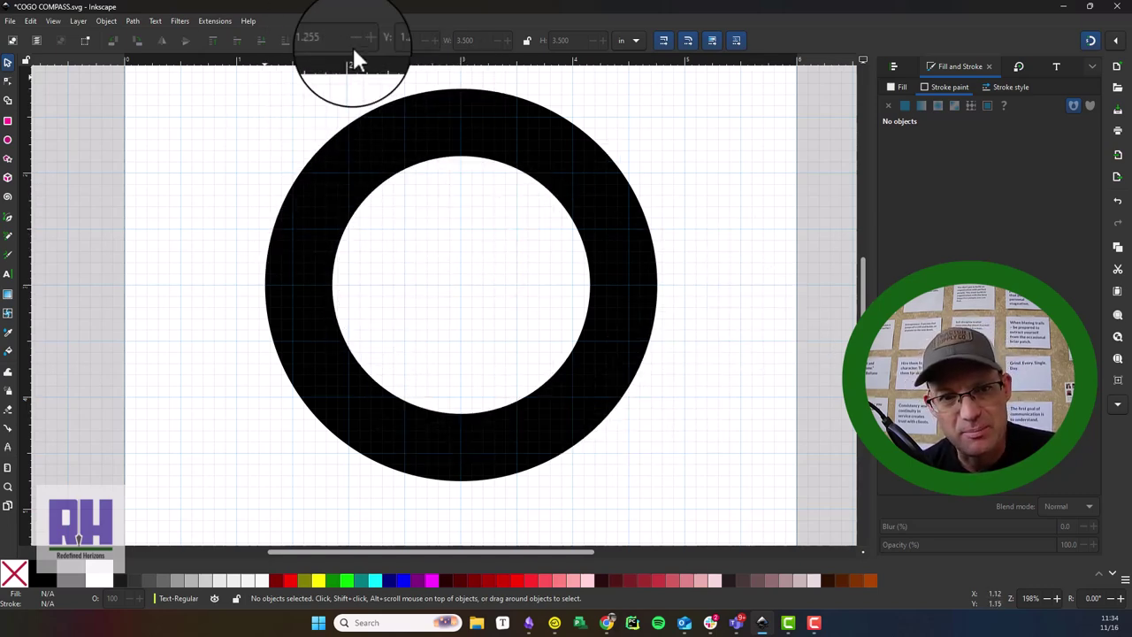
left_click(8, 123)
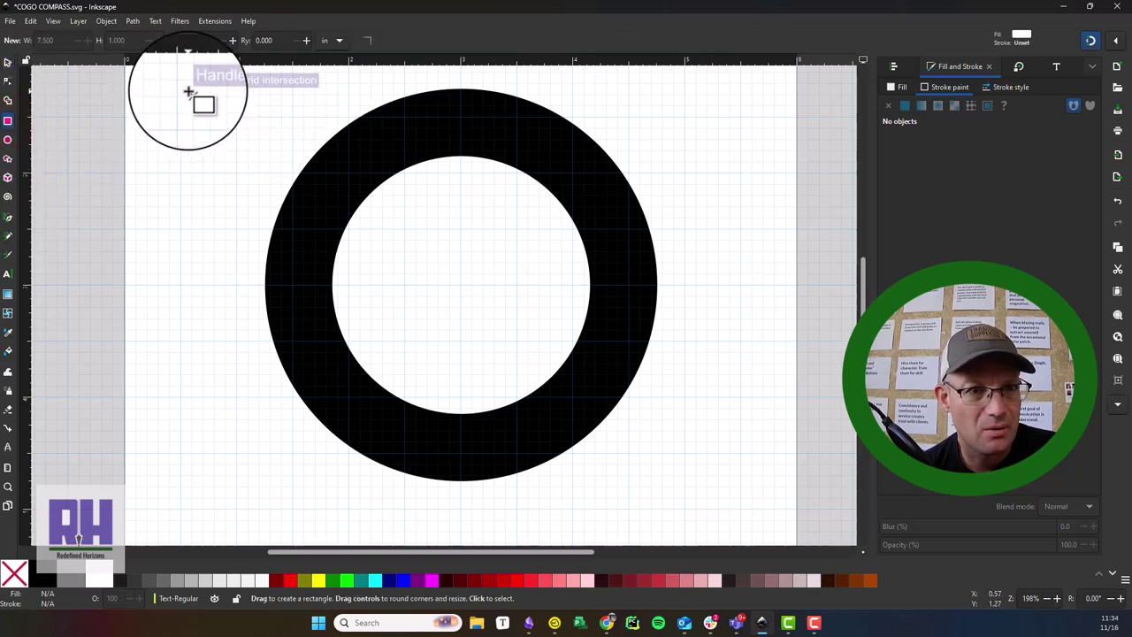
left_click_drag(190, 83, 460, 284)
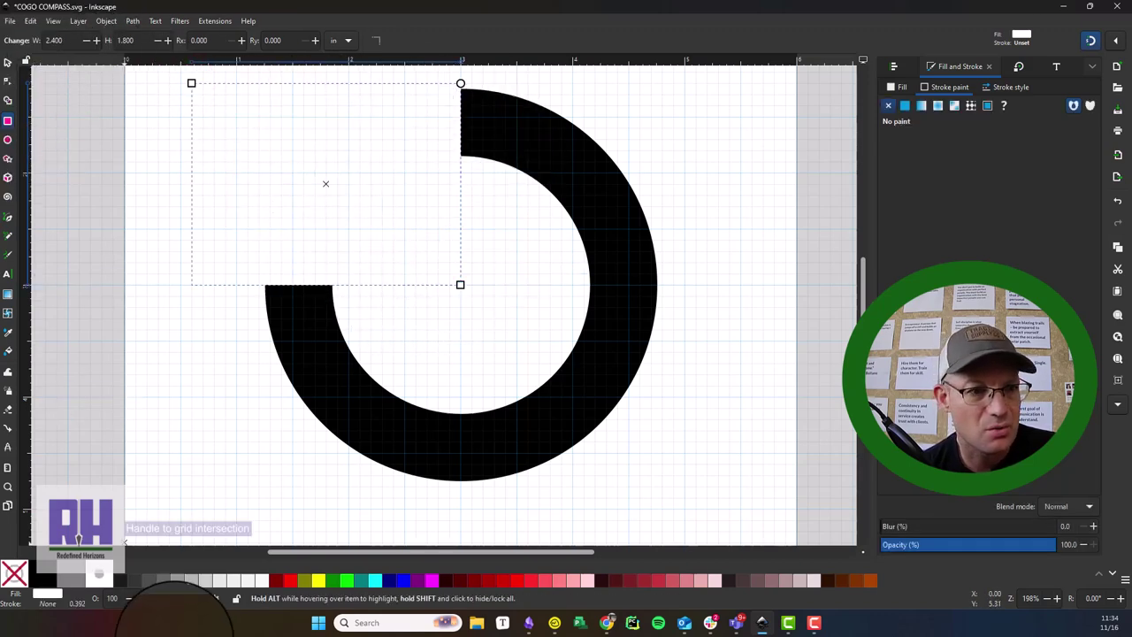
left_click(177, 579)
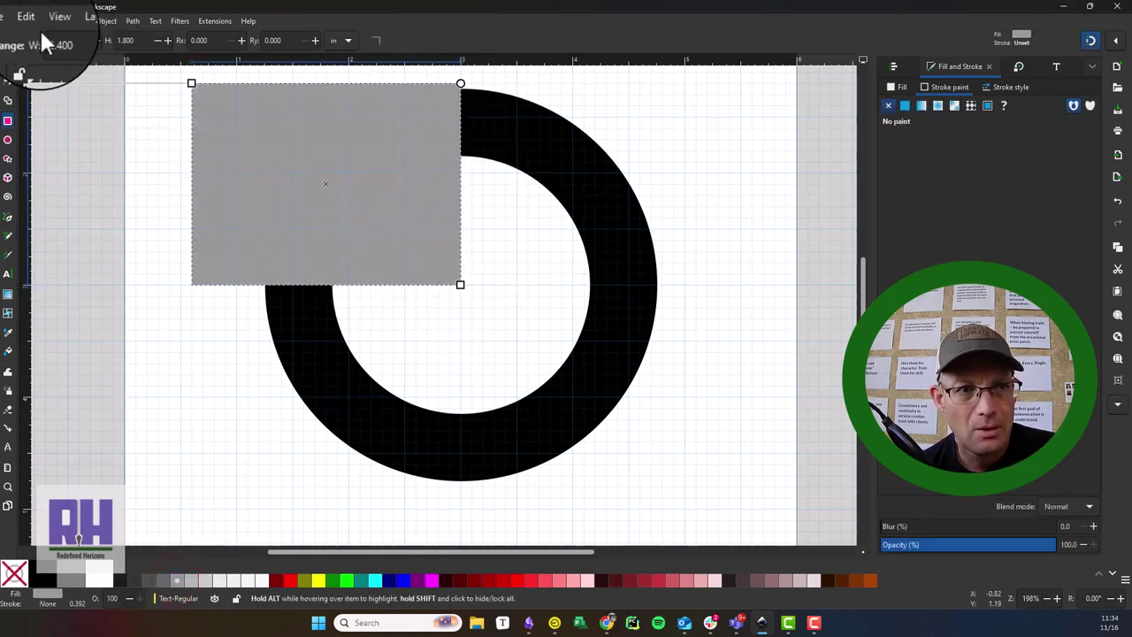
Step: Union the grey rectangle with the black ring into one path
left_click(7, 62)
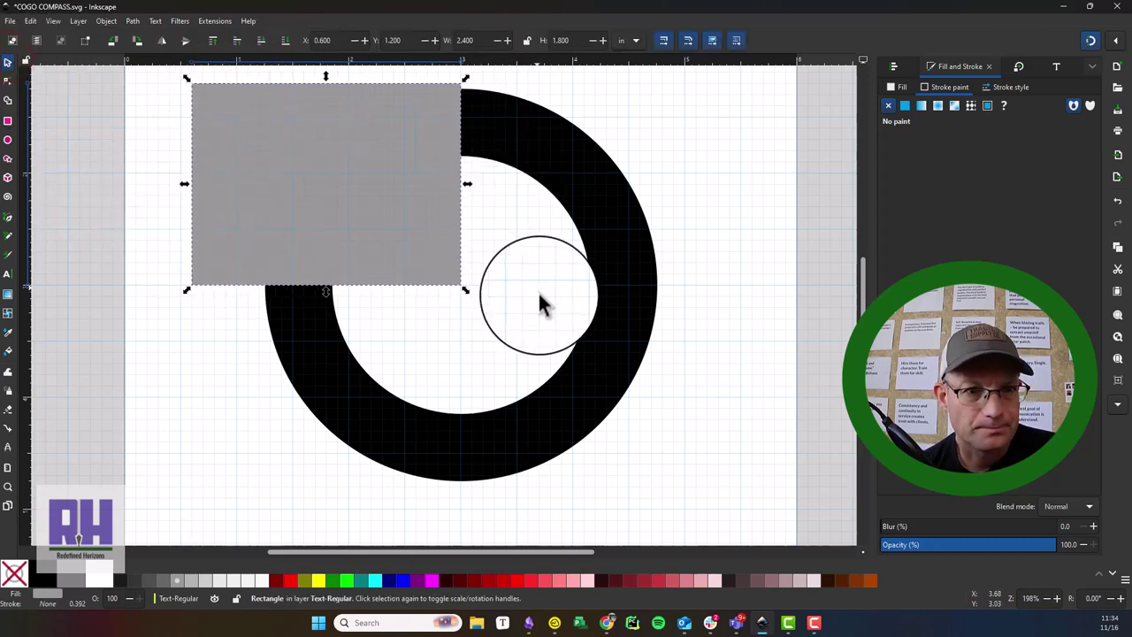
left_click(296, 331, "shift")
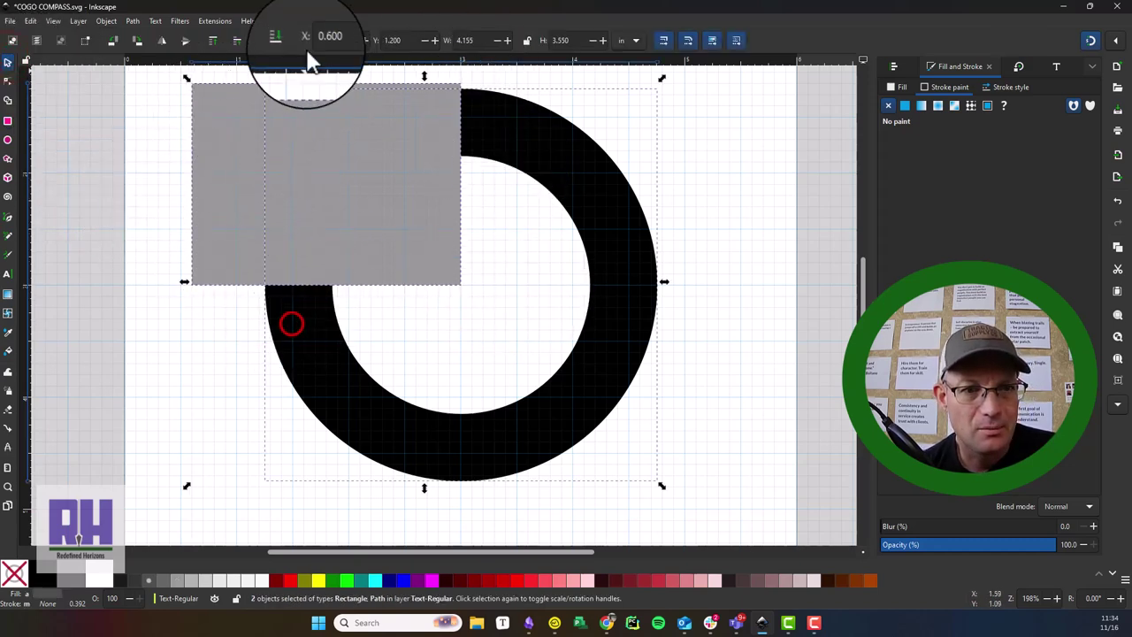
left_click(130, 27)
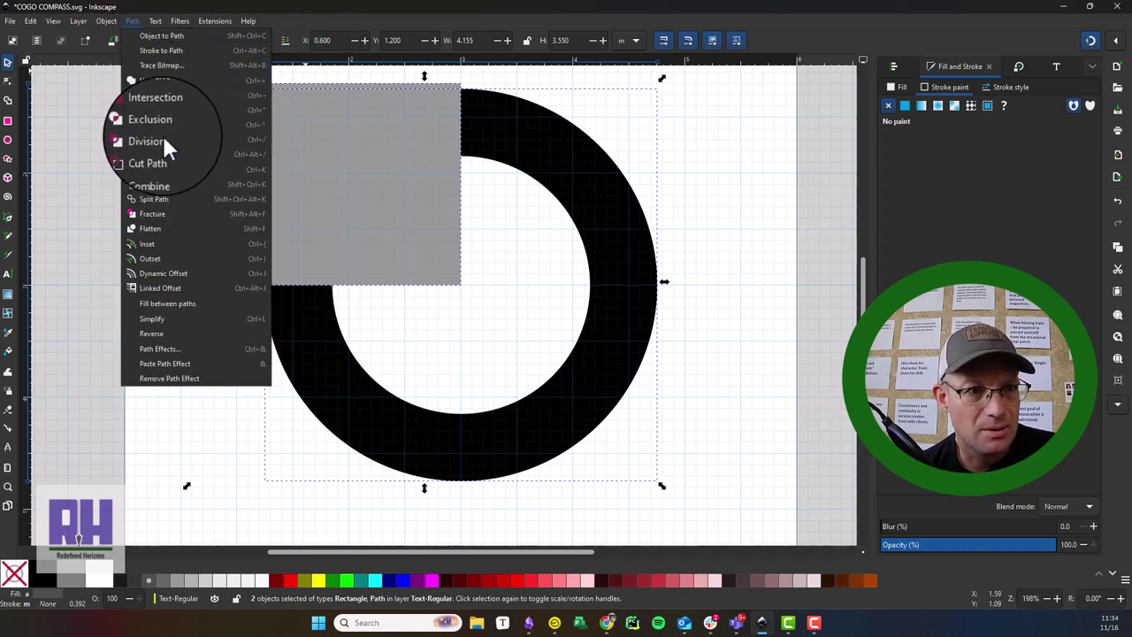
left_click(157, 80)
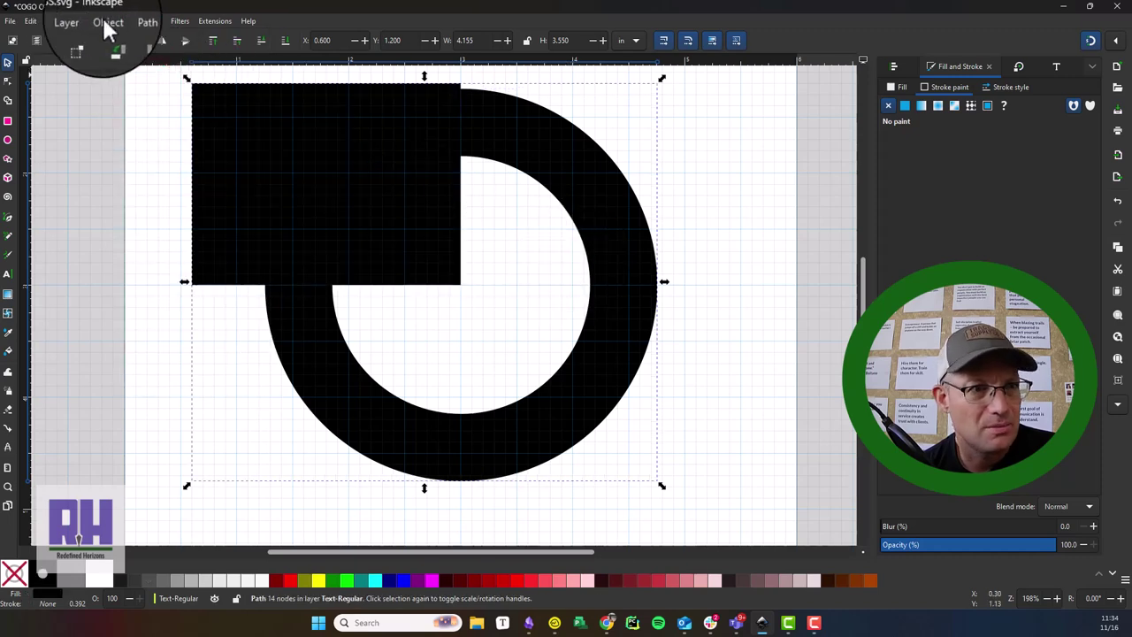
Step: Undo the union, then divide the ring along the grey rectangle
left_click(30, 20)
left_click(36, 39)
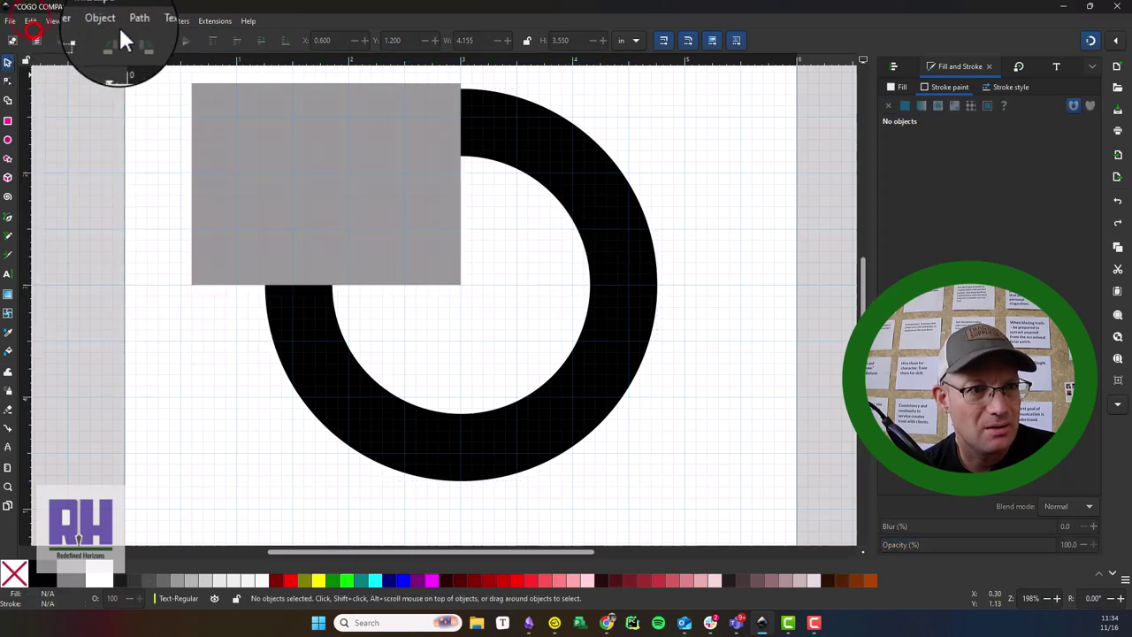
left_click(374, 179)
left_click(493, 146, "shift")
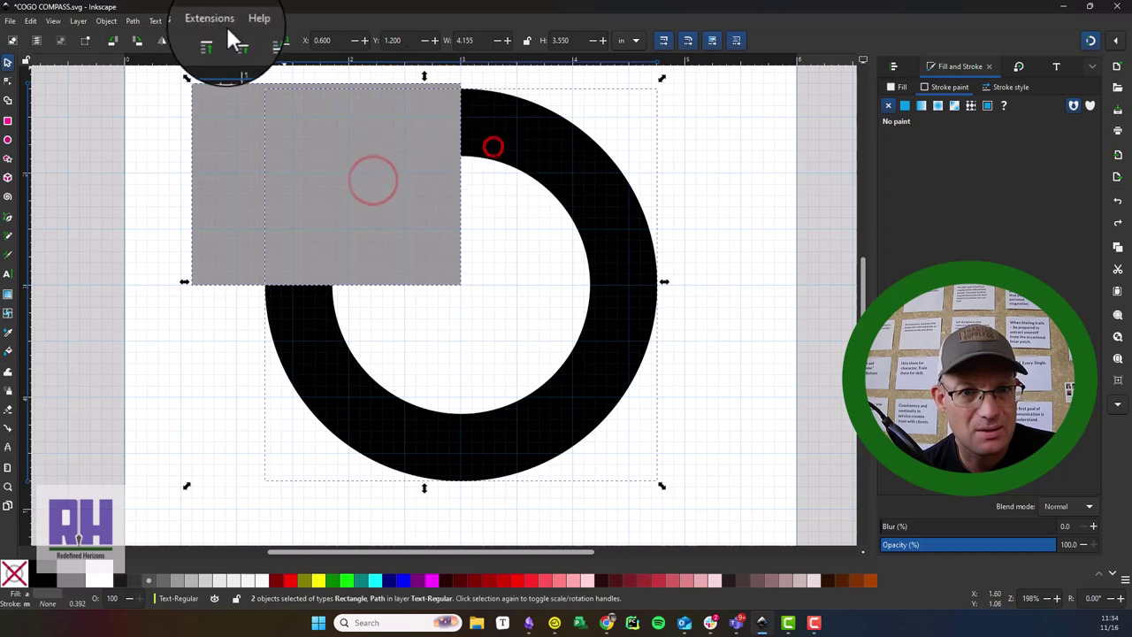
left_click(133, 21)
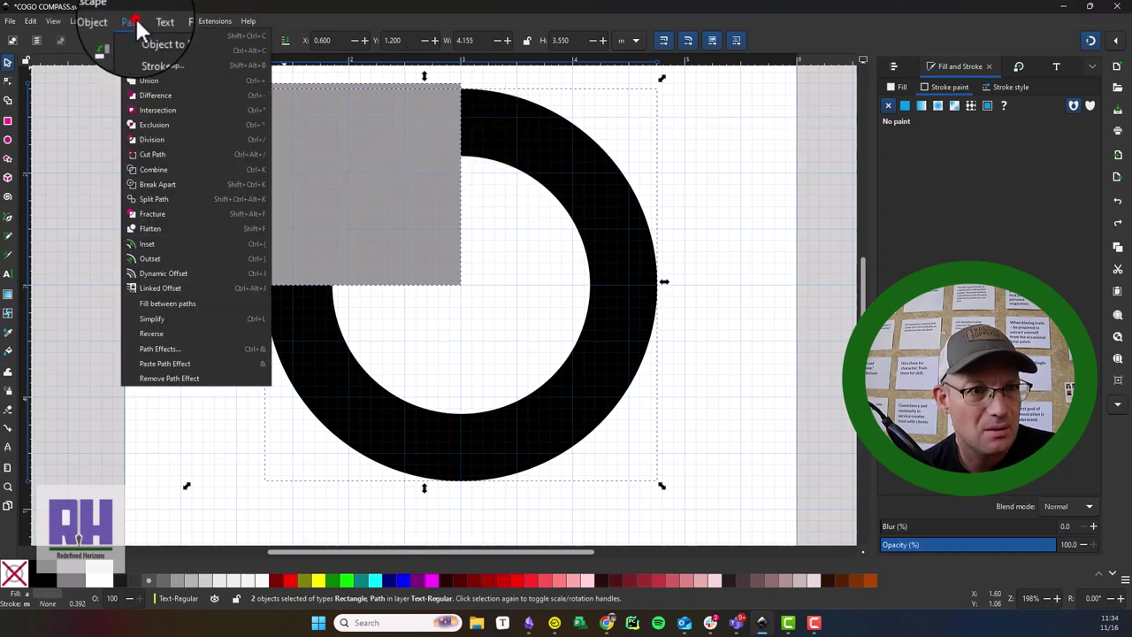
left_click(154, 139)
Step: Rotate a quarter-arc piece 90° and join it to form the upper half ring
left_click(400, 247)
left_click(370, 180)
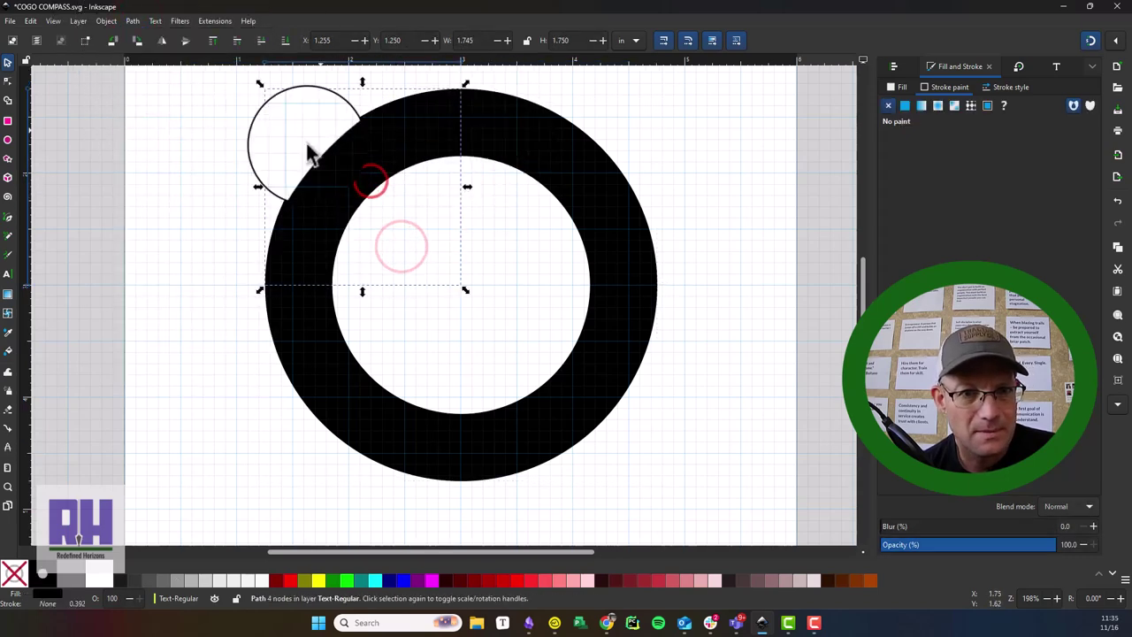
left_click_drag(317, 177, 557, 161)
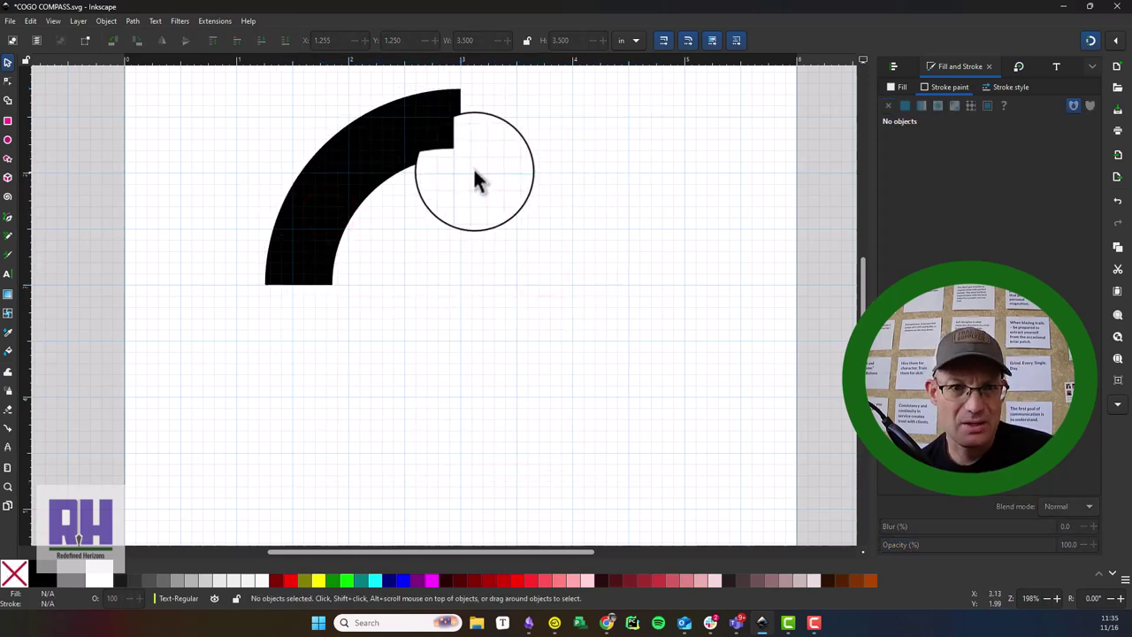
left_click(423, 142)
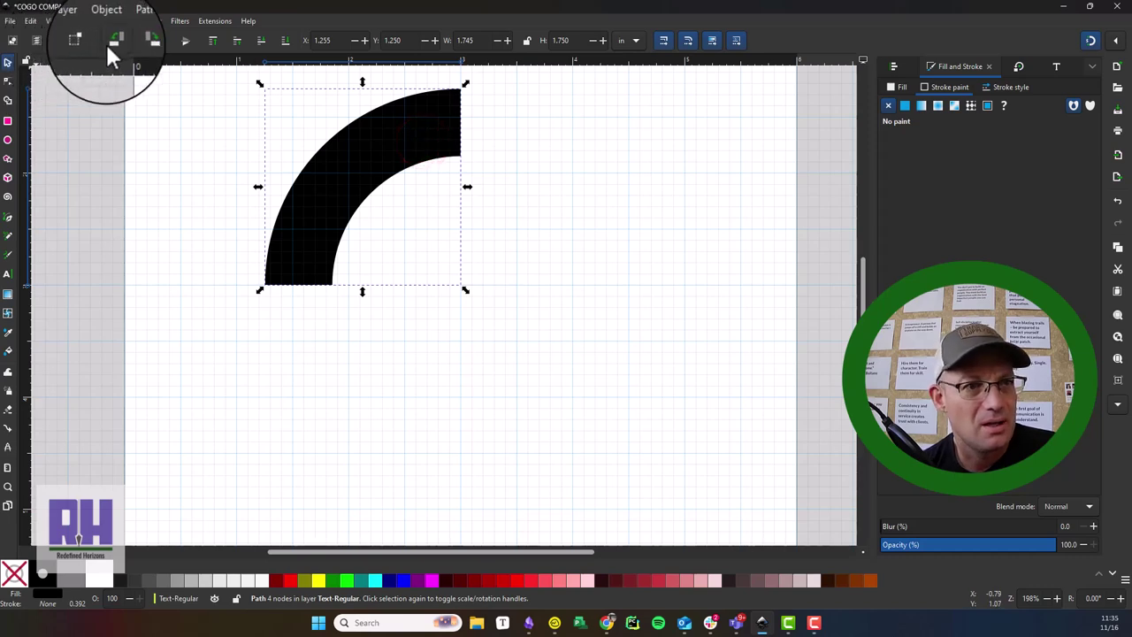
left_click(137, 40)
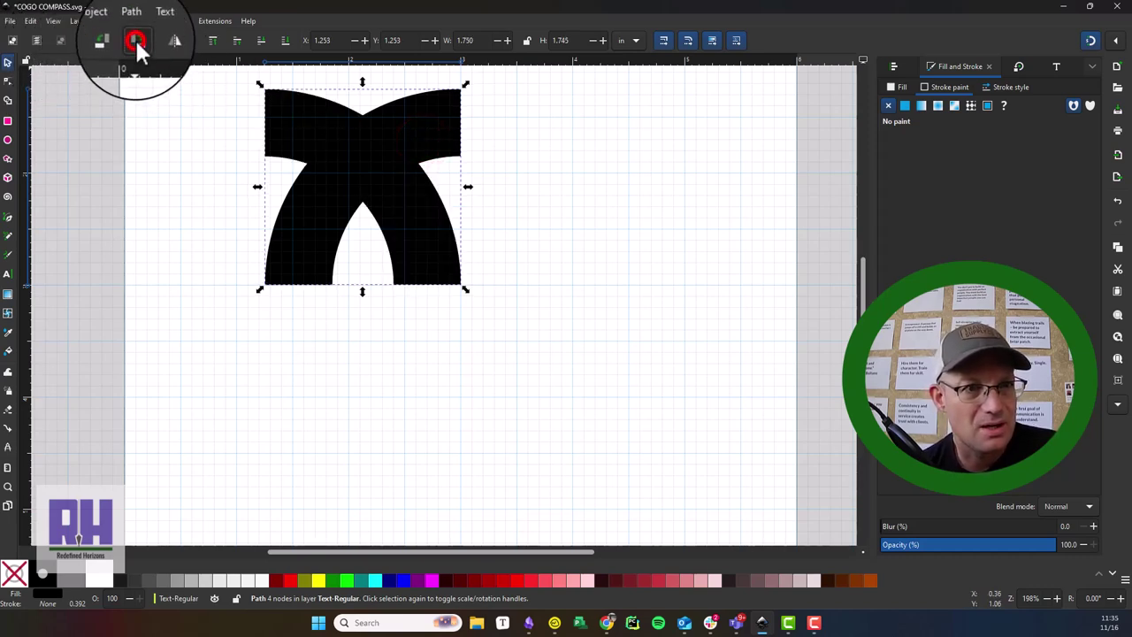
left_click_drag(275, 124, 478, 133)
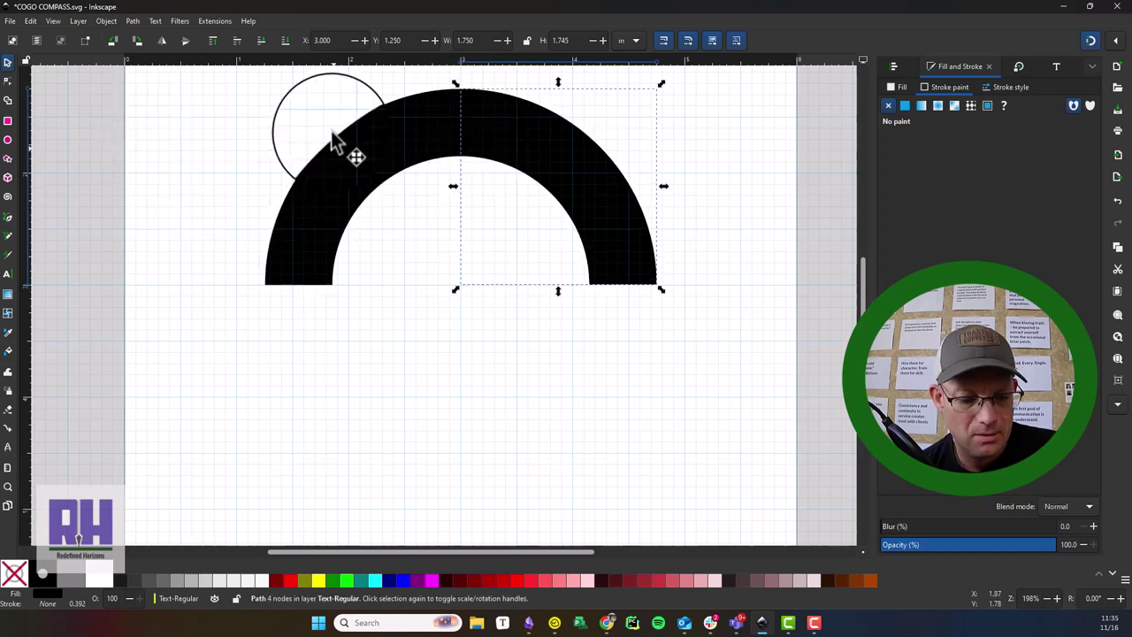
Step: Duplicate and rotate the arc to fill the lower-right and lower-left quarters
key("ctrl+d")
left_click(137, 39)
left_click_drag(619, 126, 652, 298)
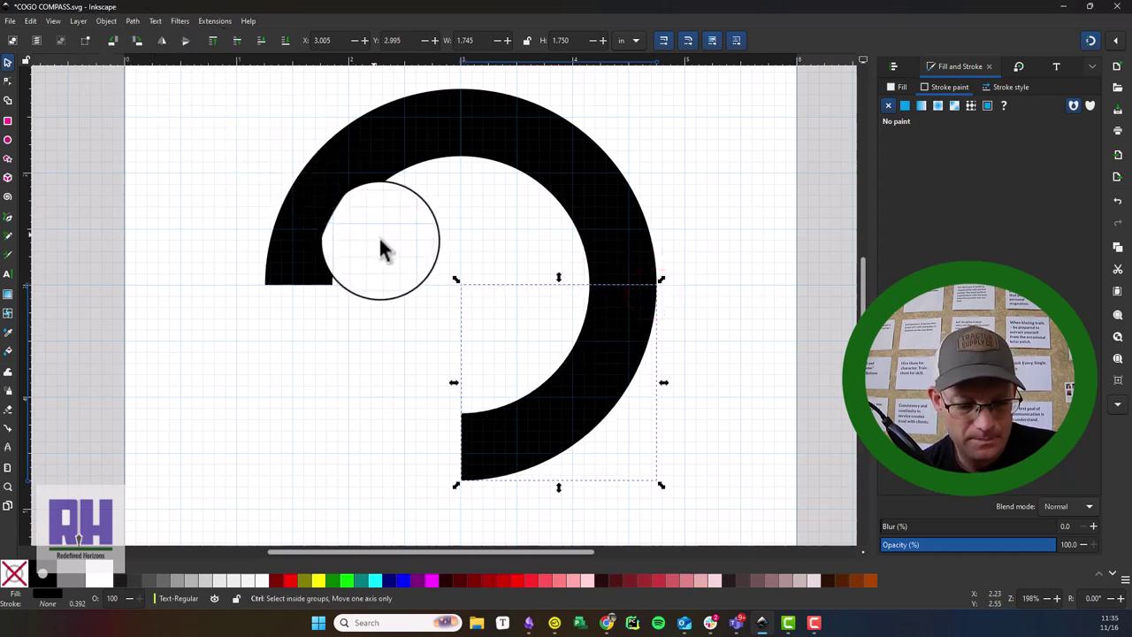
left_click(118, 40)
left_click(118, 40)
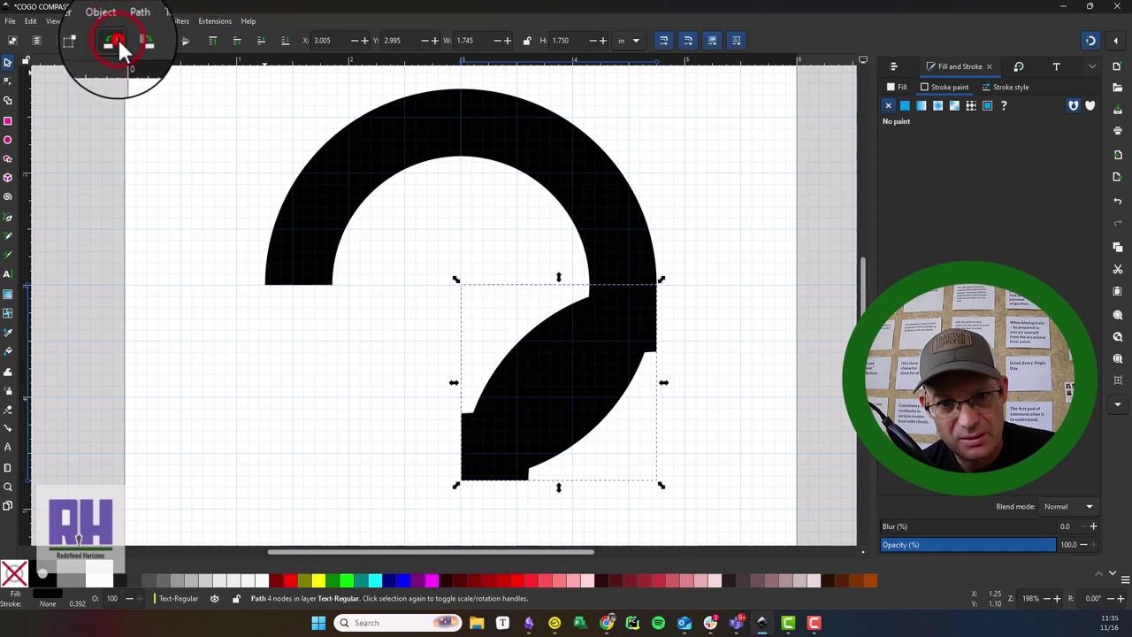
left_click(118, 40)
mouse_move(496, 305)
left_mouse_down()
mouse_move(485, 315)
mouse_move(341, 328)
mouse_move(322, 300)
mouse_move(419, 235)
mouse_move(359, 321)
mouse_move(328, 298)
mouse_move(310, 260)
mouse_move(457, 266)
mouse_move(606, 352)
mouse_move(589, 233)
mouse_move(410, 172)
mouse_move(345, 172)
mouse_move(359, 355)
mouse_move(474, 330)
mouse_move(331, 268)
mouse_move(283, 192)
mouse_move(559, 195)
mouse_move(472, 227)
mouse_move(935, 85)
left_mouse_up()
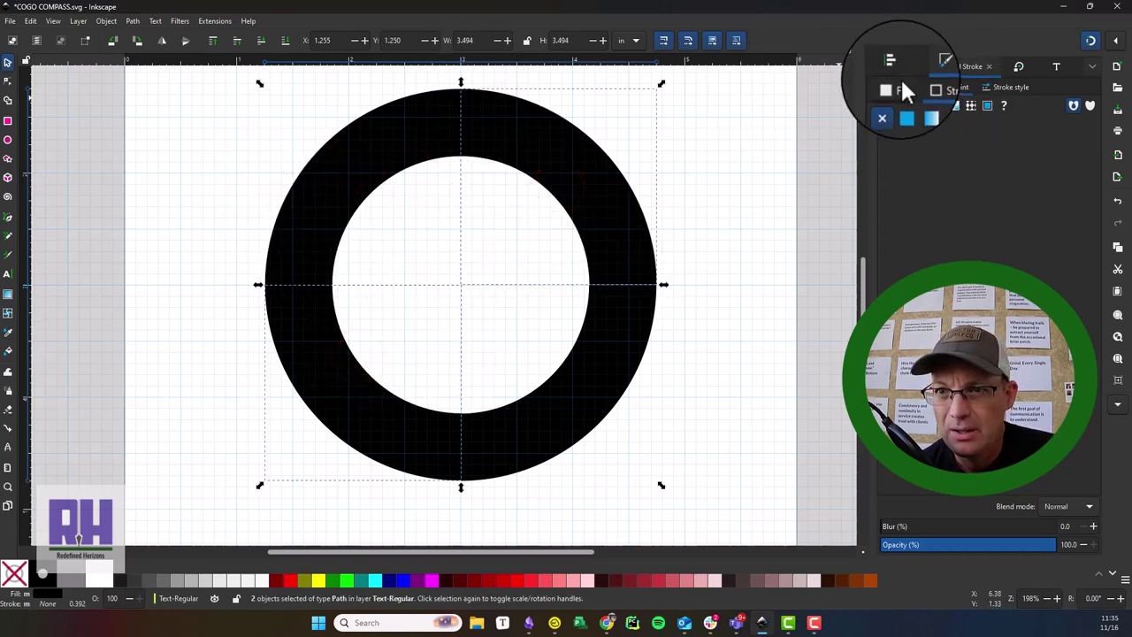
Step: Fill the upper-right and lower-left quarters green with RGB 18, 90, 18
mouse_move(970, 166)
left_mouse_down()
mouse_move(874, 133)
mouse_move(492, 260)
mouse_move(397, 392)
mouse_move(479, 303)
mouse_move(432, 369)
mouse_move(631, 208)
left_mouse_up()
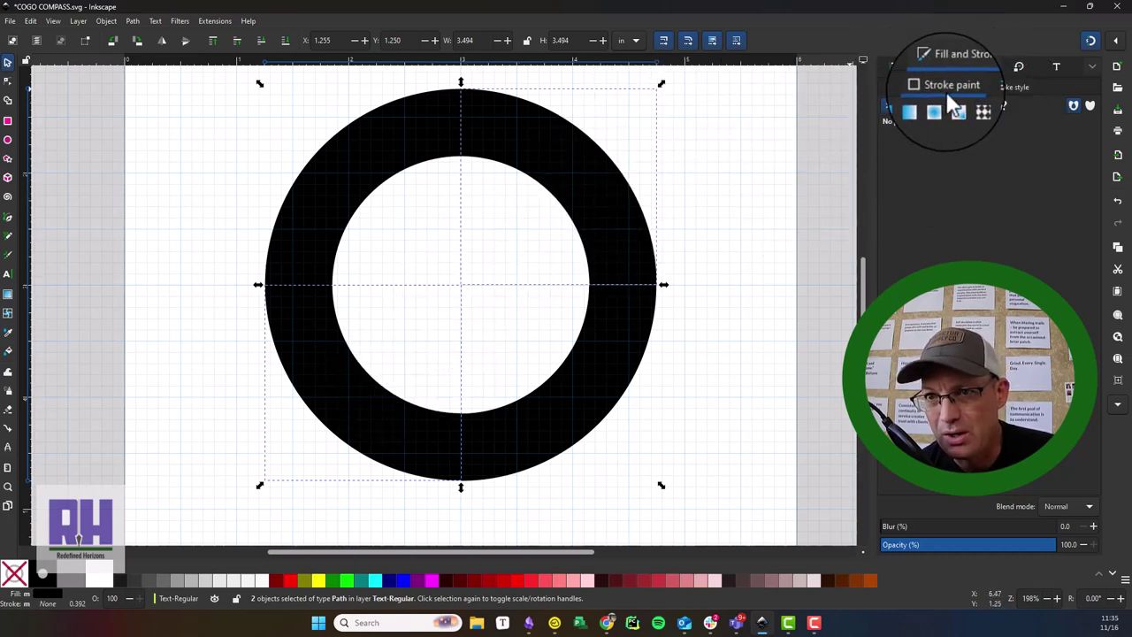
left_click(900, 86)
left_click(1066, 149)
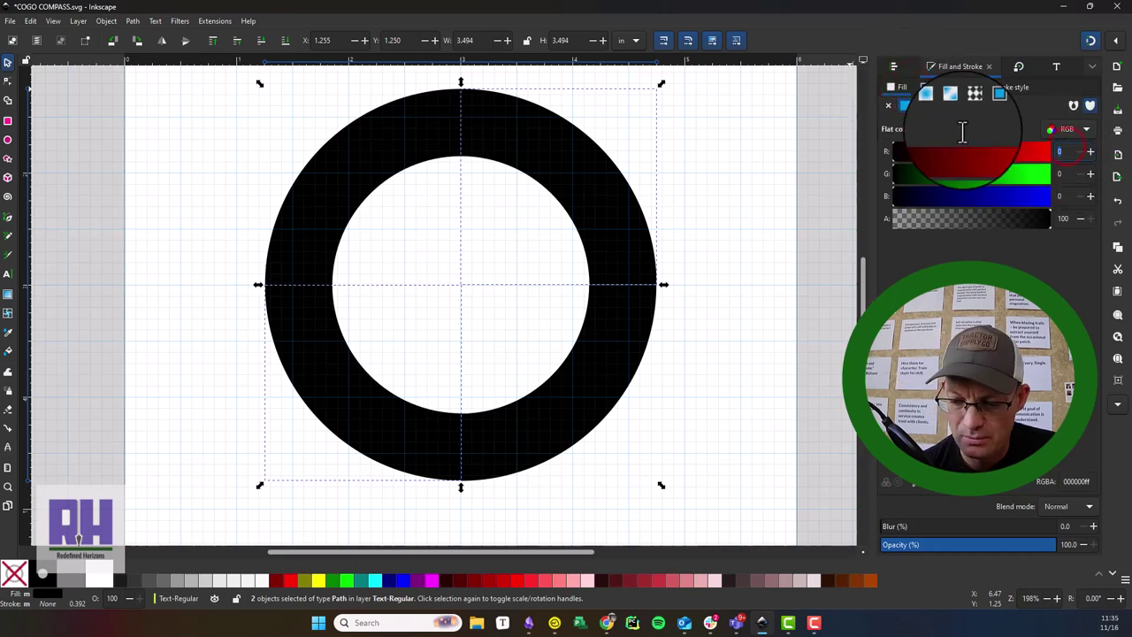
type("90")
key("Tab")
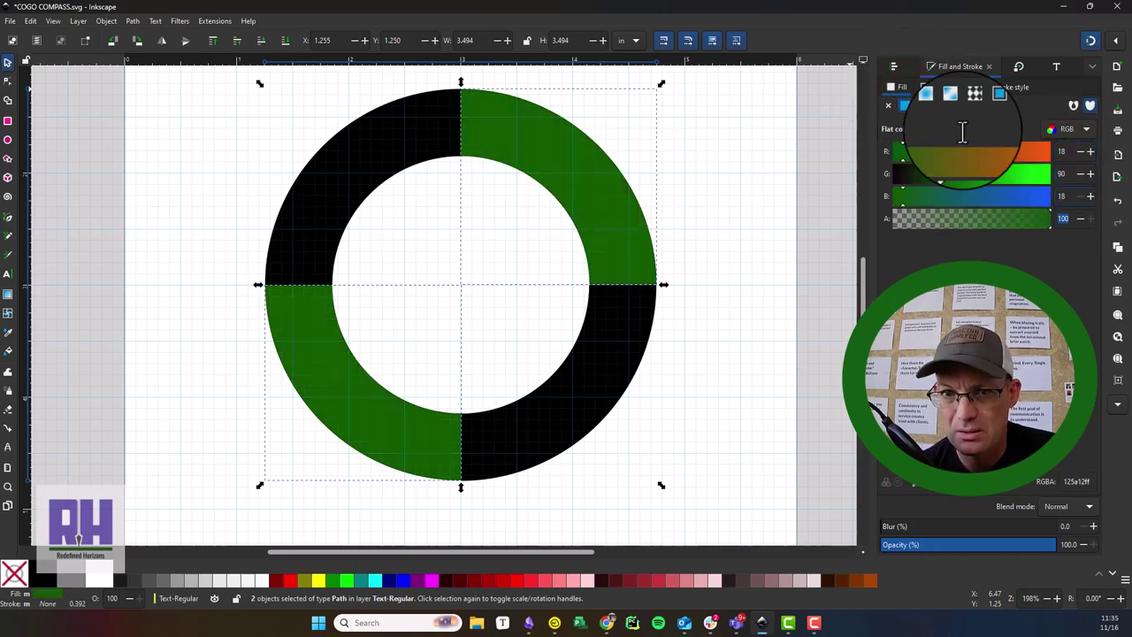
Step: Select the upper-left and lower-right black quarters together
left_click(689, 174)
left_click(376, 150)
key("Tab")
left_click(611, 374)
key("Tab")
left_click(770, 371)
left_click(612, 365)
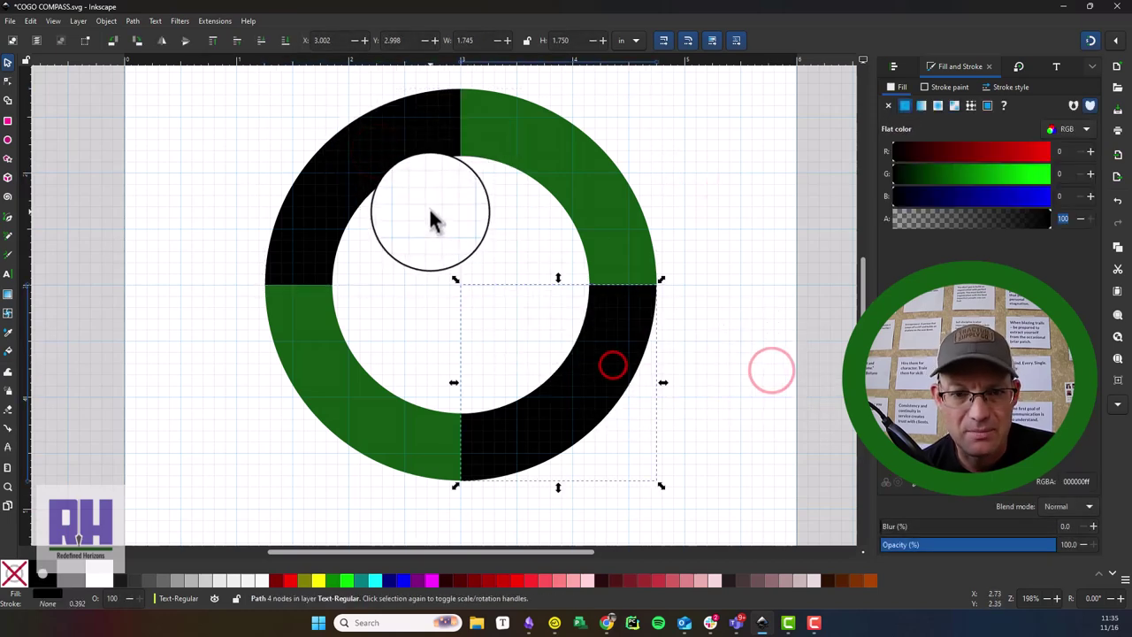
left_click(388, 182)
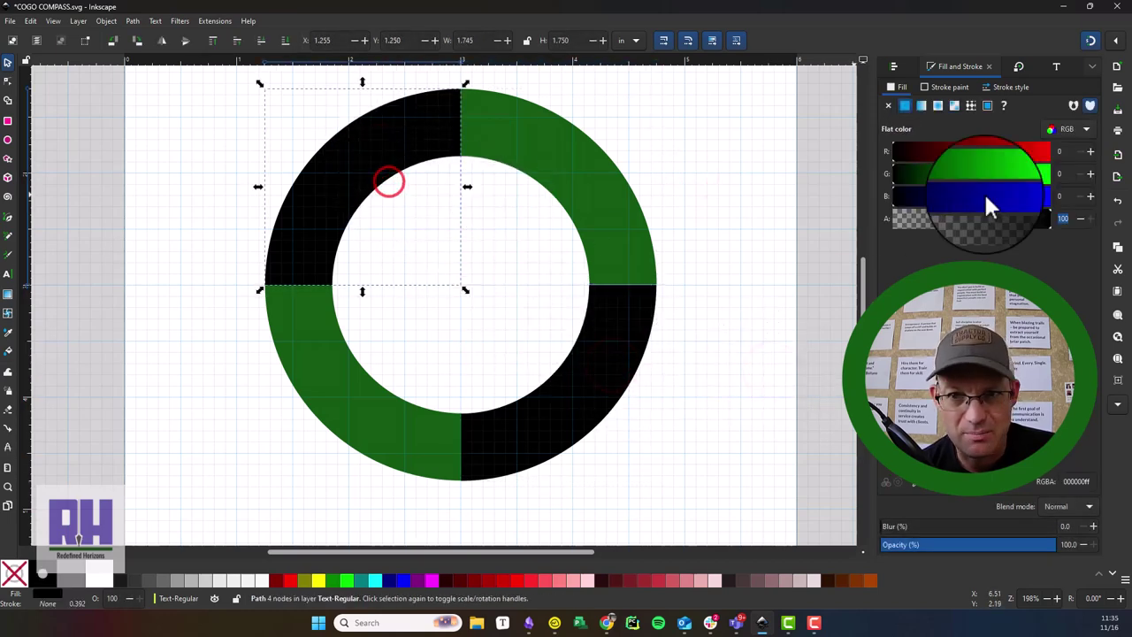
left_click(610, 402, "shift")
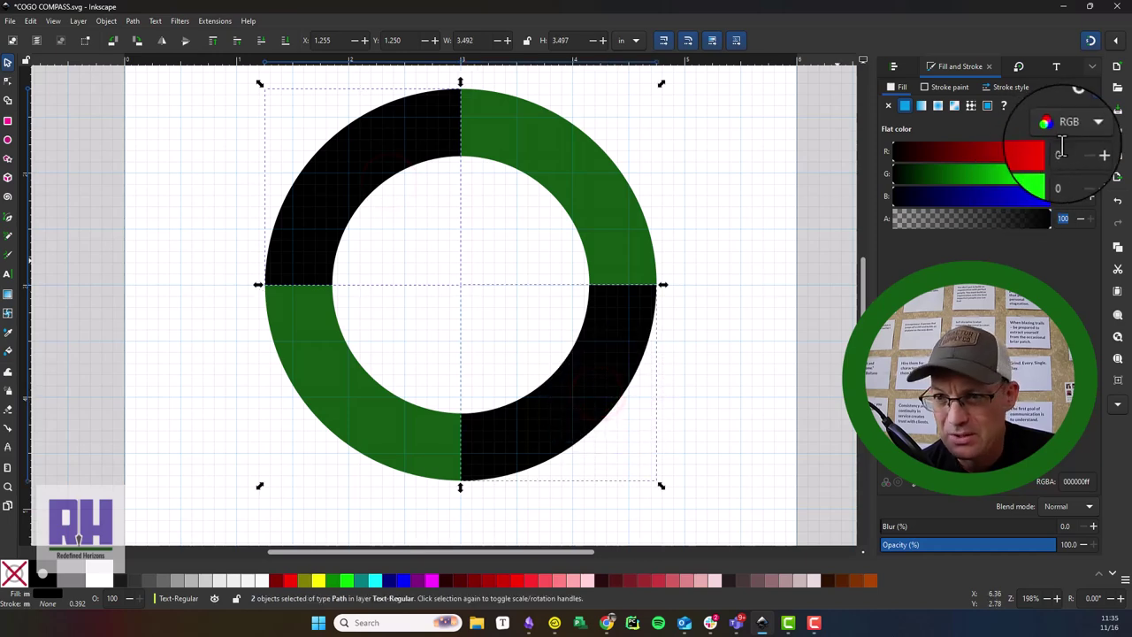
Step: Fill those two quarters purple with RGB 37, 14, 143 and recentre the ring
left_click(1062, 151)
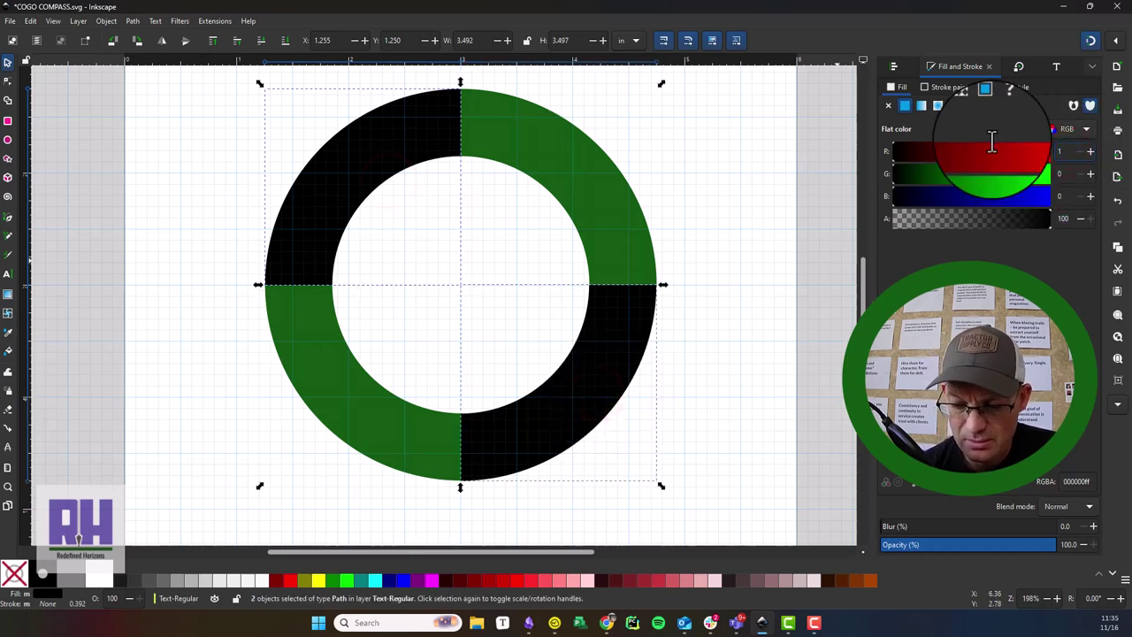
key("Tab")
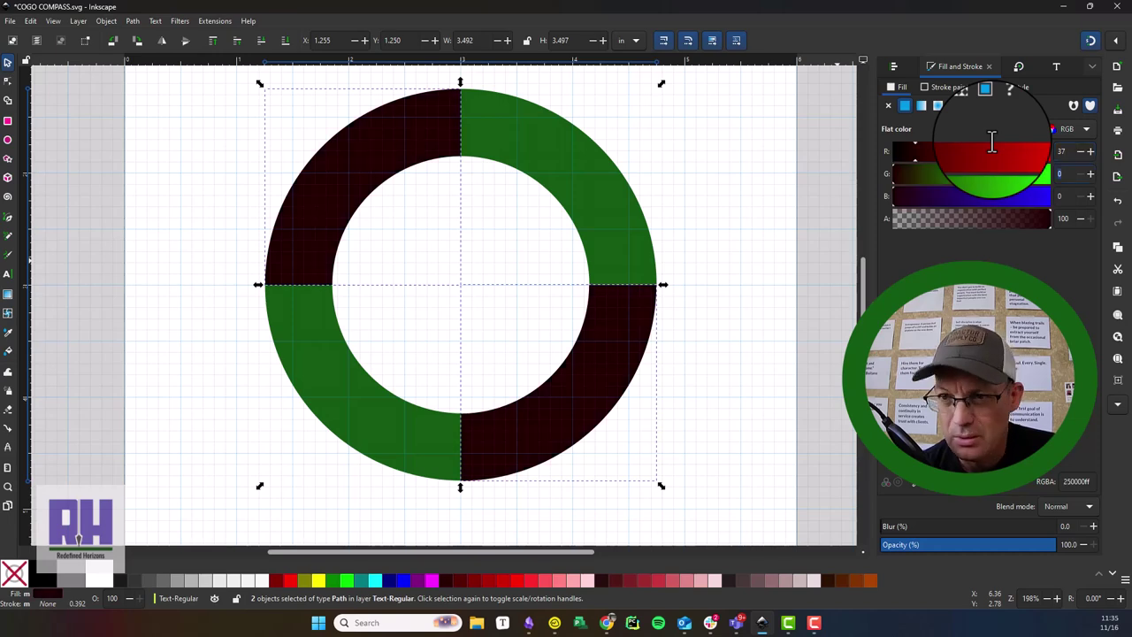
type("14")
key("Tab")
type("143")
key("Tab")
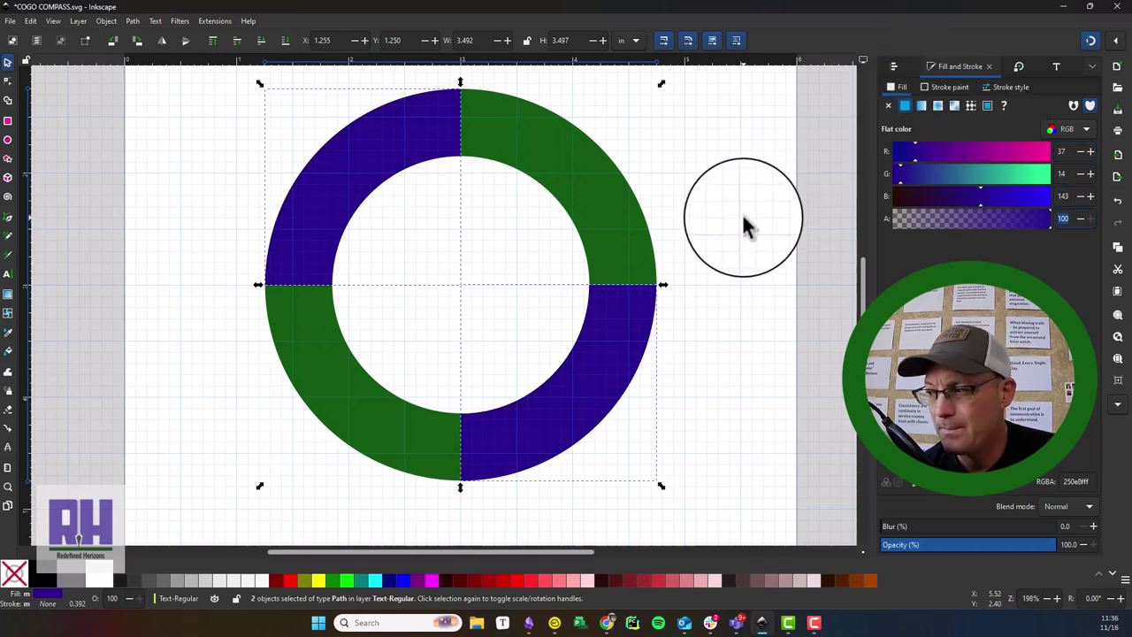
left_click(742, 225)
left_click_drag(537, 266, 561, 298)
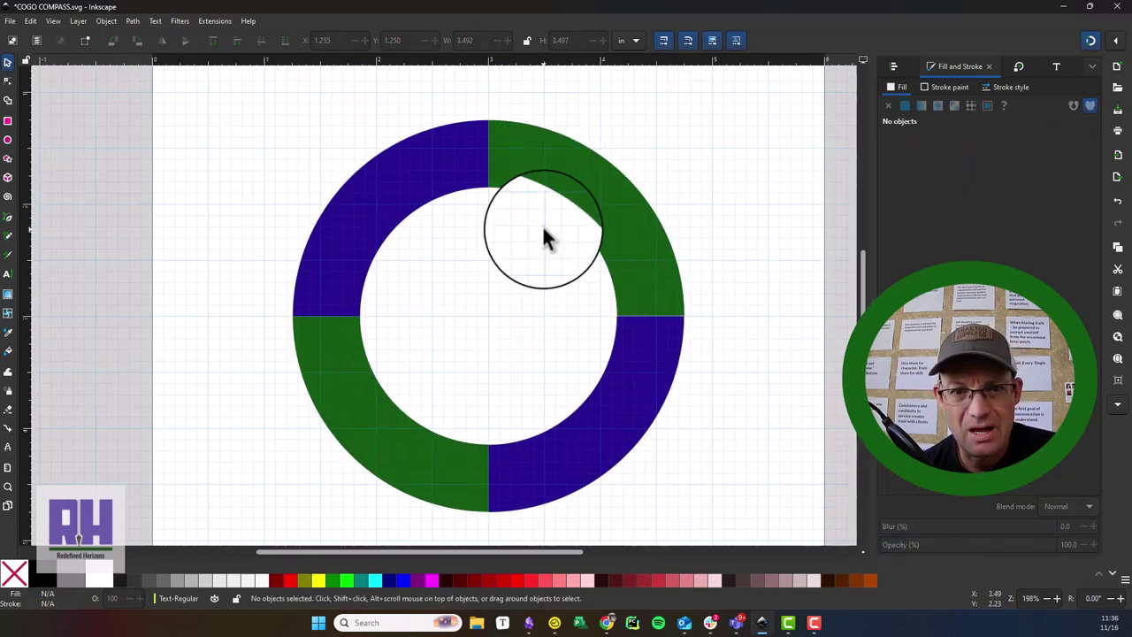
left_click_drag(470, 377, 432, 394)
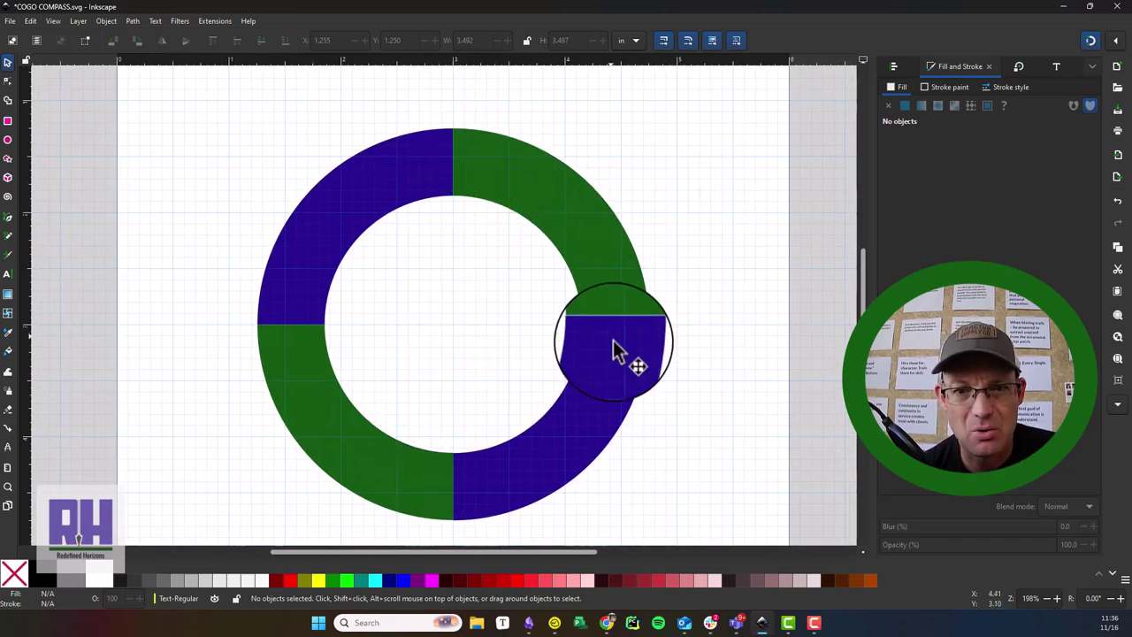
Step: Draw a short vertical two-node line at the ring's top seam
left_click(9, 219)
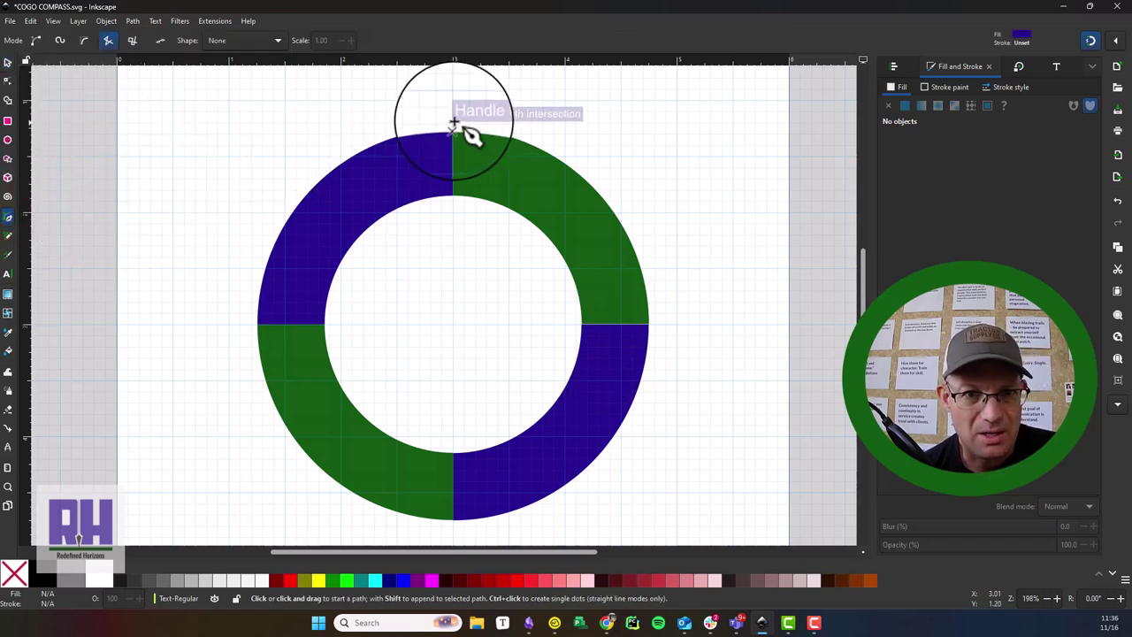
left_click_drag(452, 100, 451, 144)
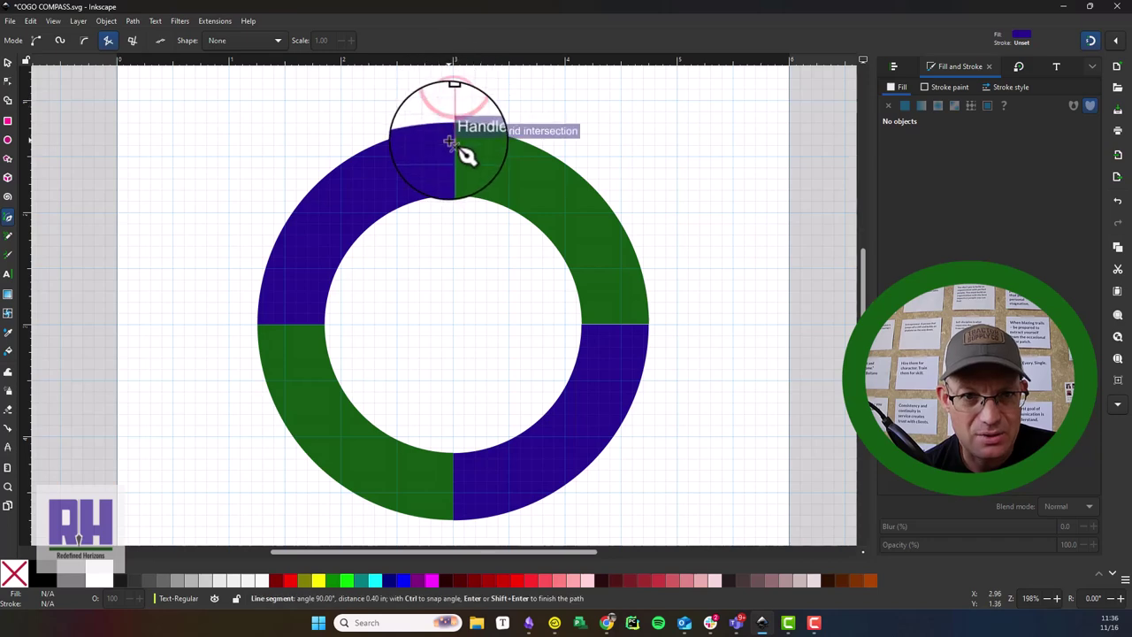
double_click(452, 144)
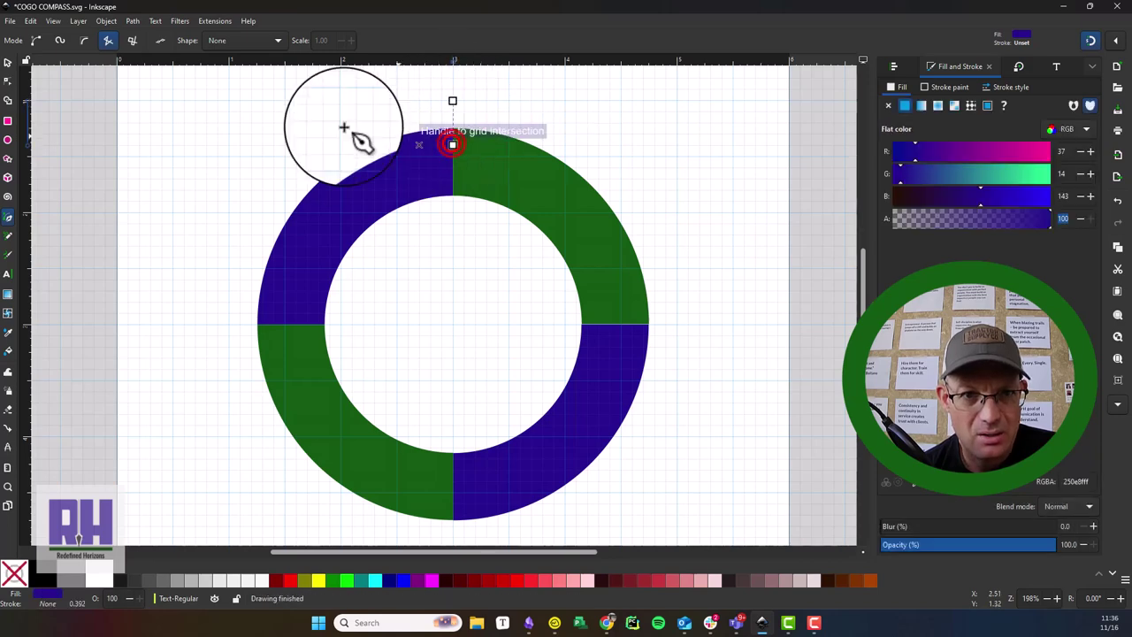
left_click(8, 62)
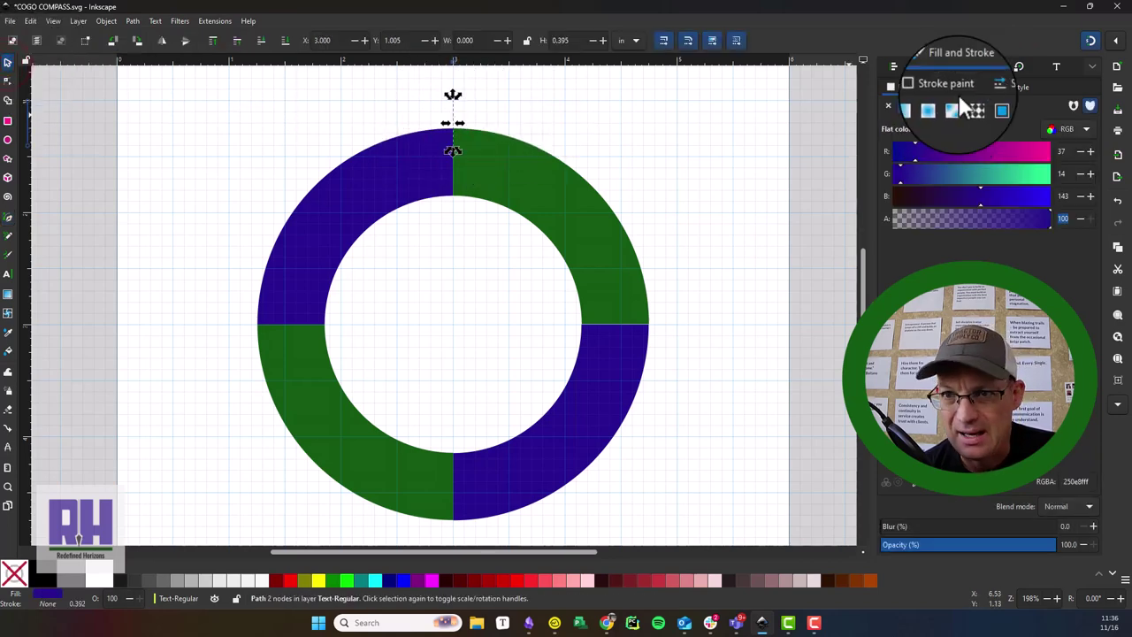
Step: Give the tick line a flat black stroke, RGB 0, 0, 0
left_click(957, 86)
left_click(902, 105)
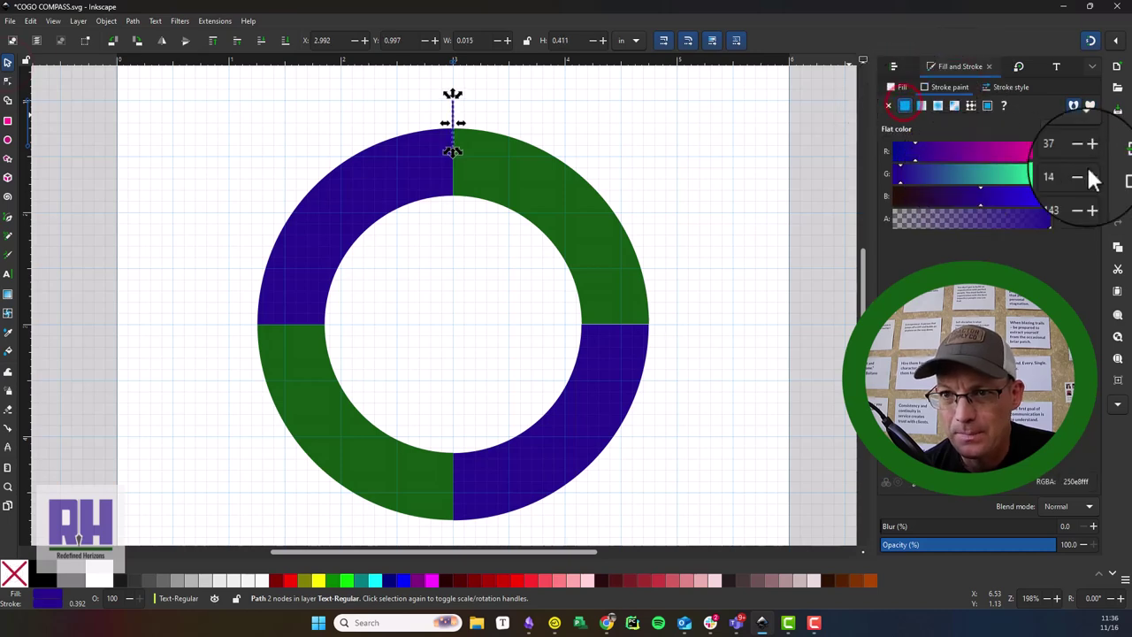
double_click(1064, 151)
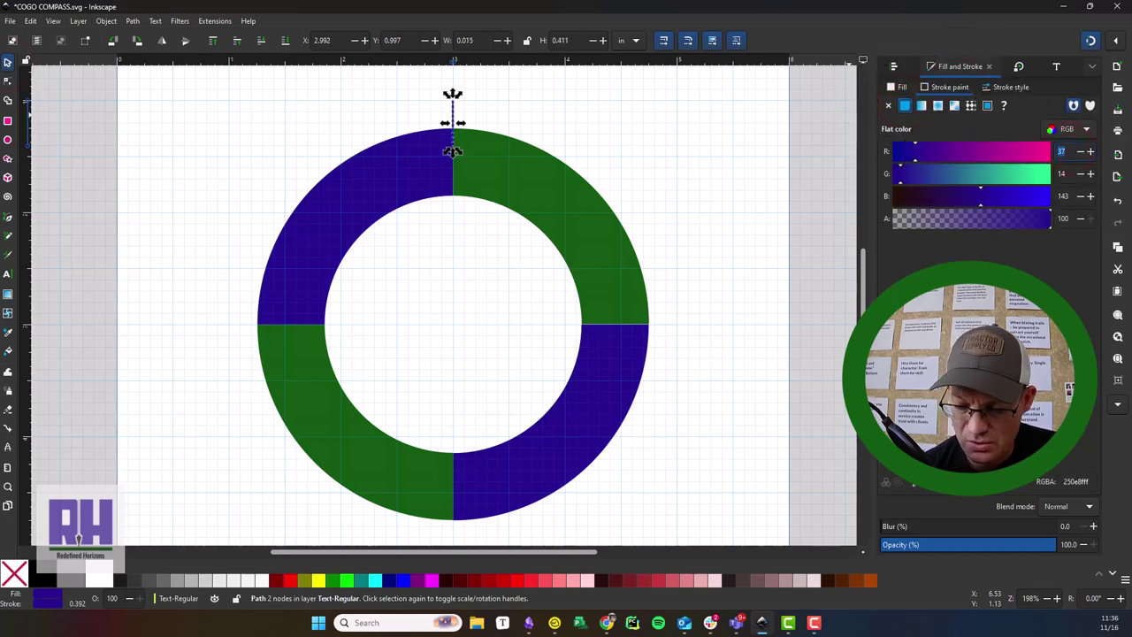
type("0")
key("Tab")
type("0")
key("Tab")
type("0")
key("Tab")
Step: Set the tick line's stroke width to 0.040 in
left_click(1006, 87)
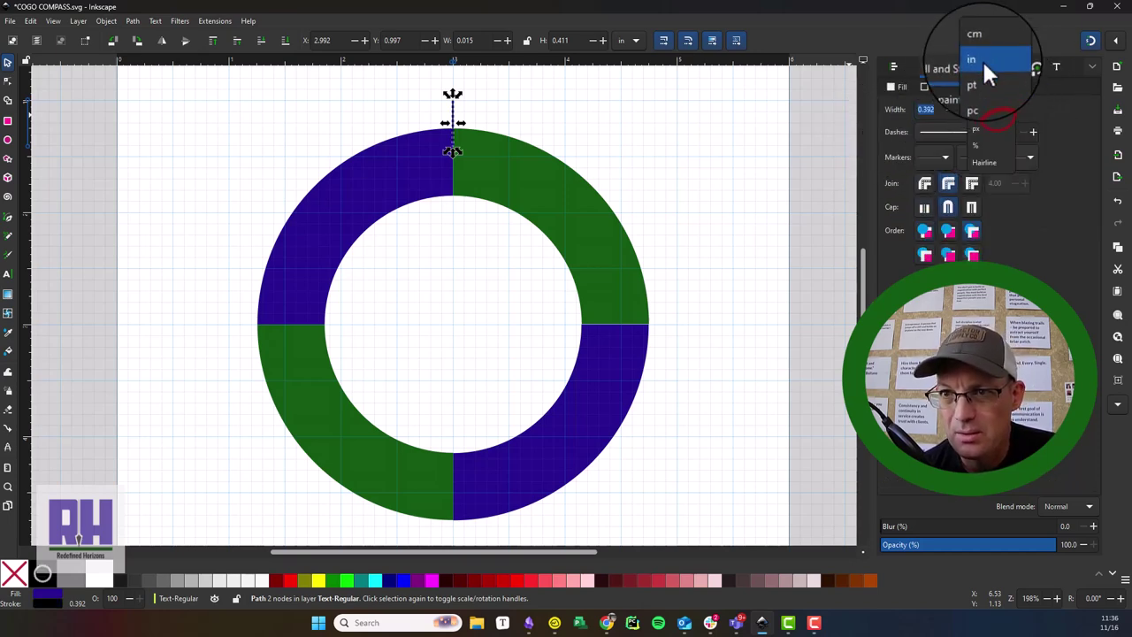
left_click(986, 63)
left_click(935, 110)
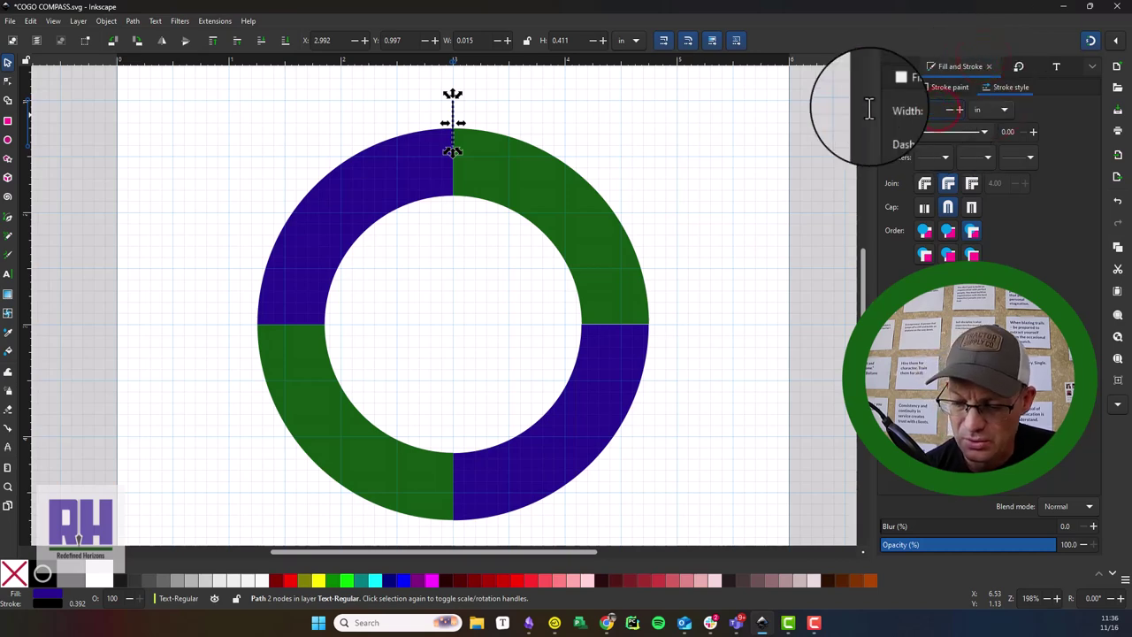
key("Return")
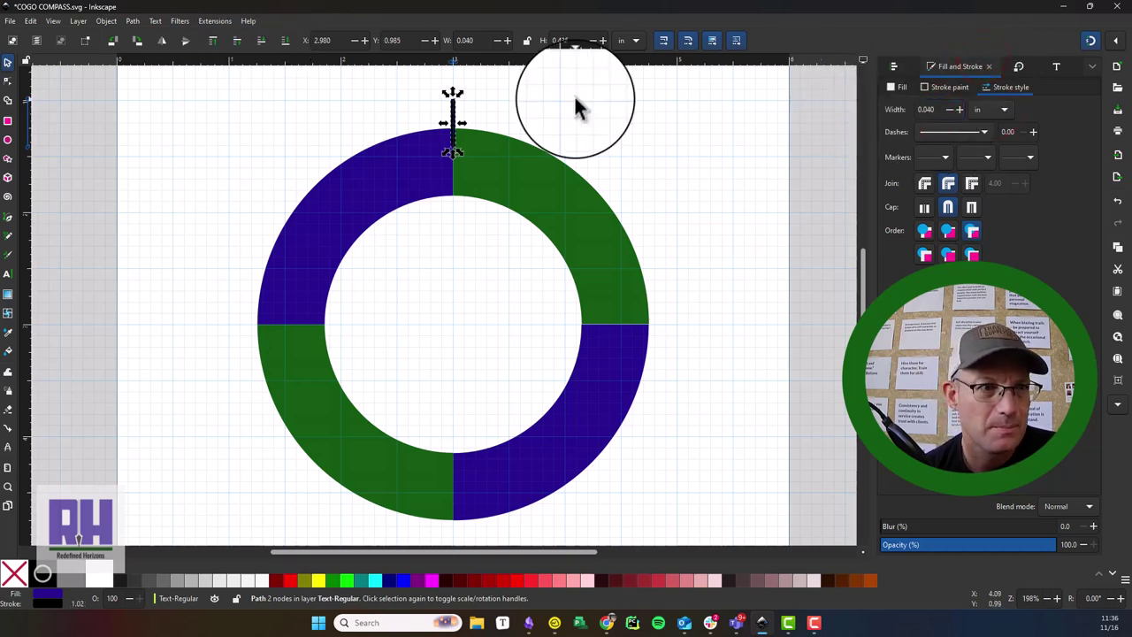
left_click(263, 93)
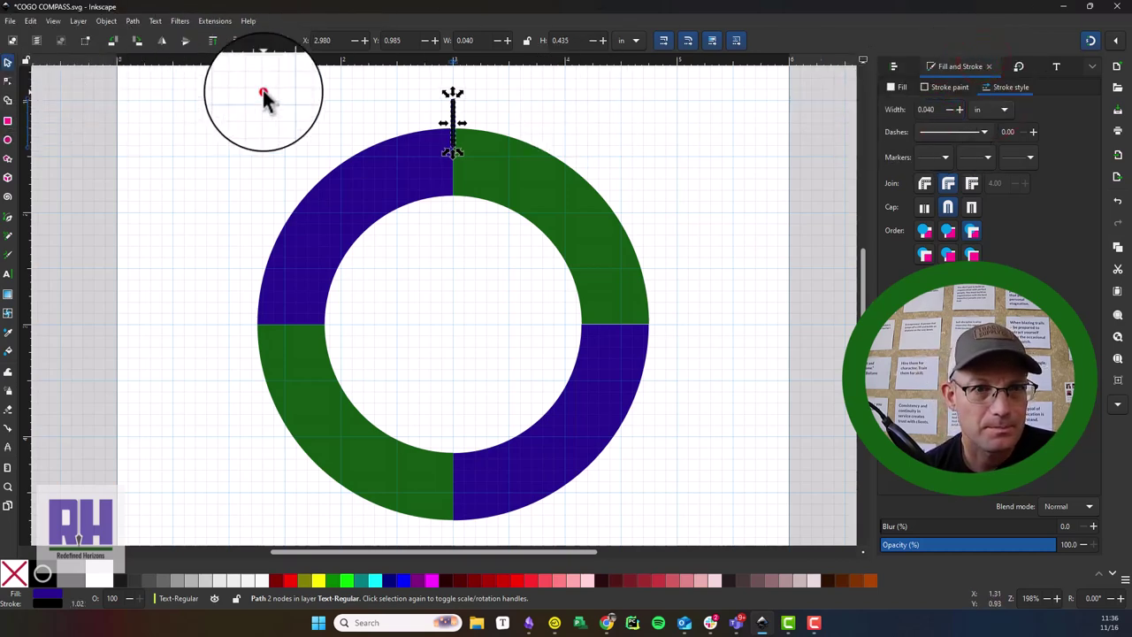
left_click(452, 113)
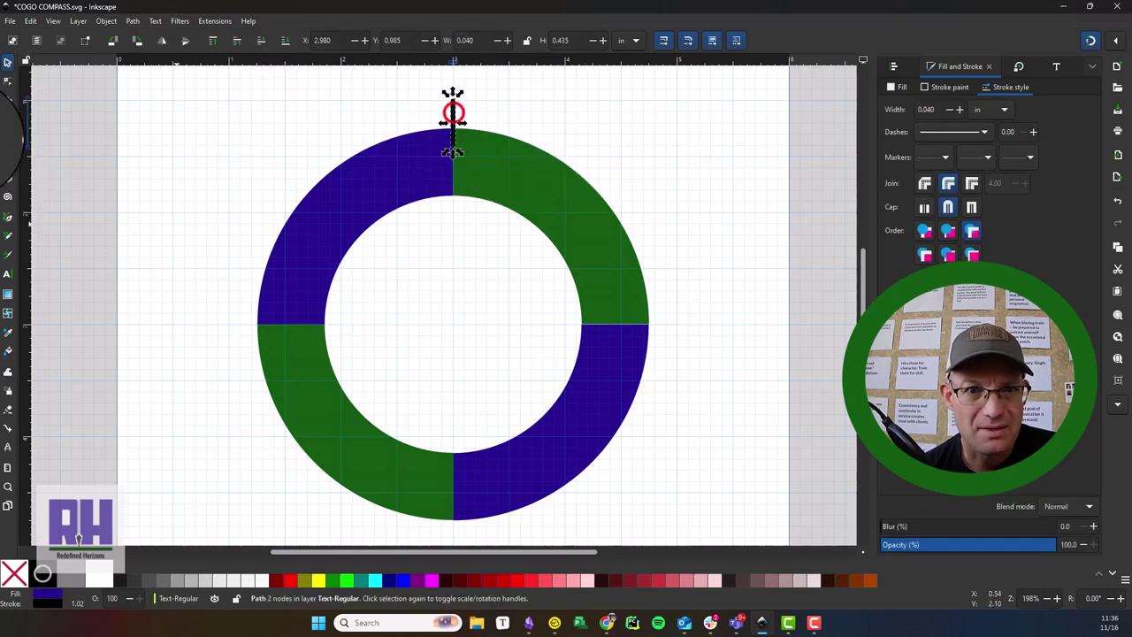
left_click(285, 40)
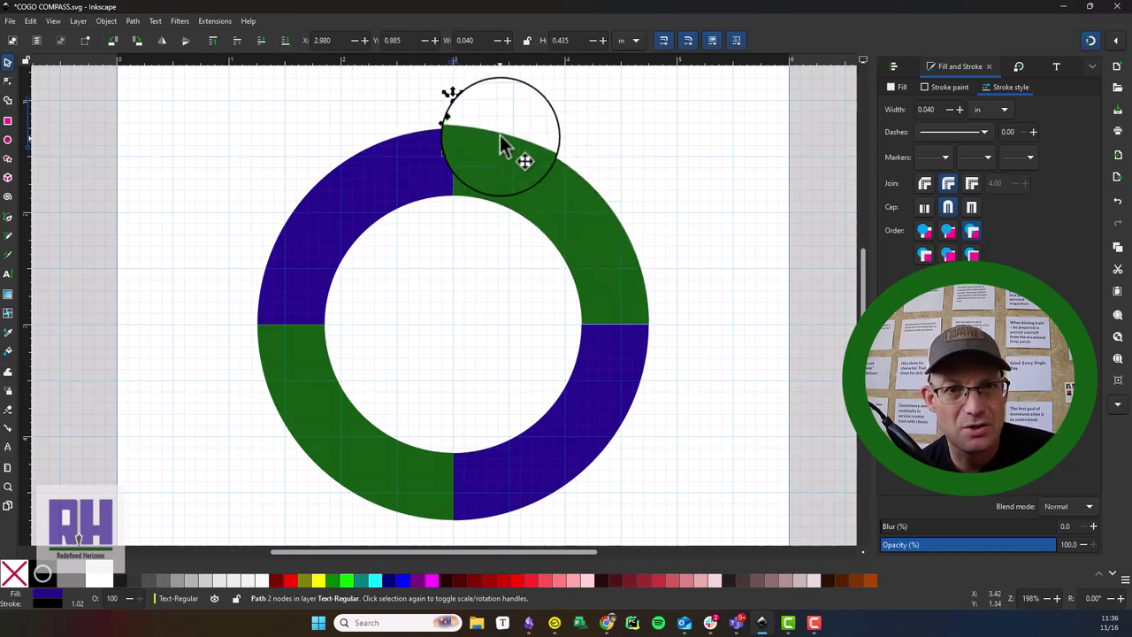
Step: Move the tick's rotation centre to the ring's centre and rotate the tick 45°
mouse_move(452, 142)
left_mouse_down()
mouse_move(465, 163)
mouse_move(453, 173)
left_mouse_up()
key("ctrl+z")
left_click_drag(452, 122, 457, 329)
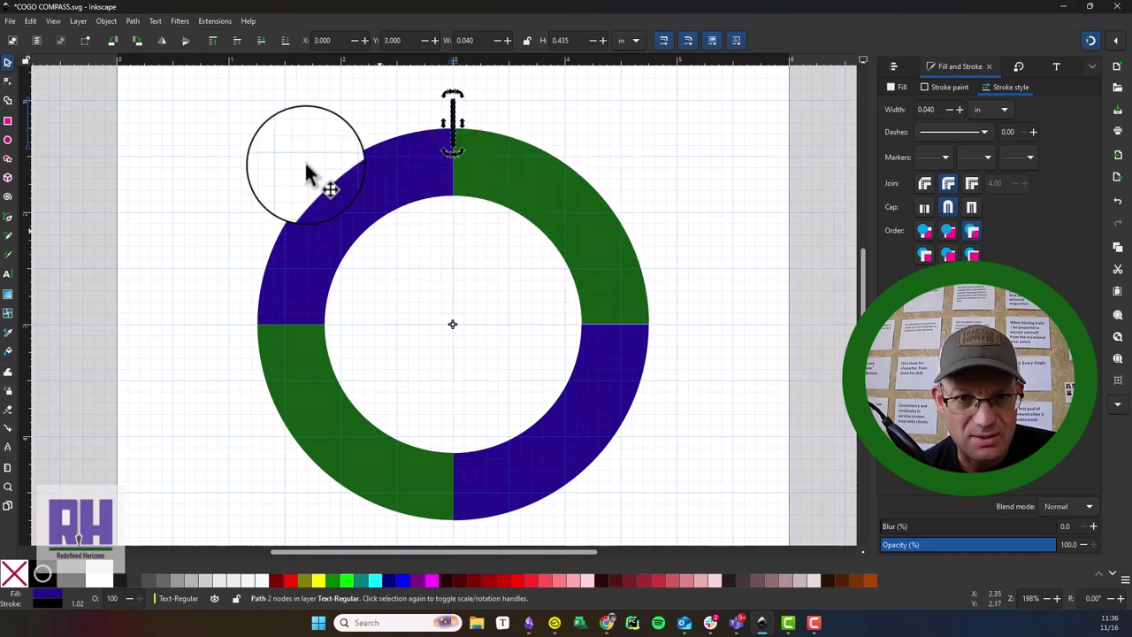
left_click(105, 21)
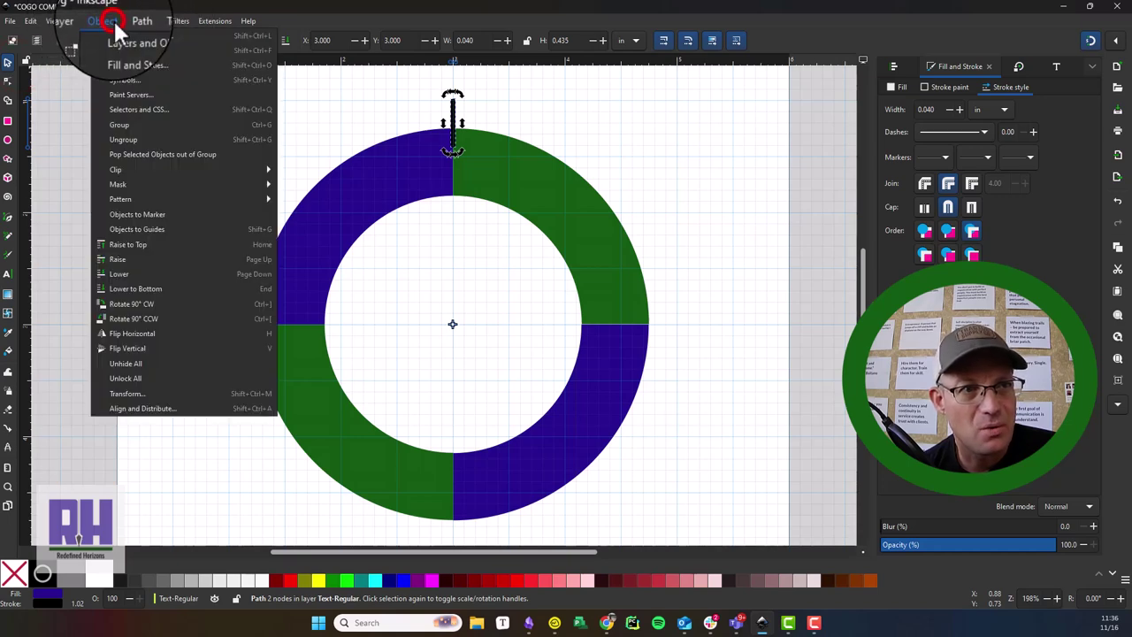
left_click(141, 394)
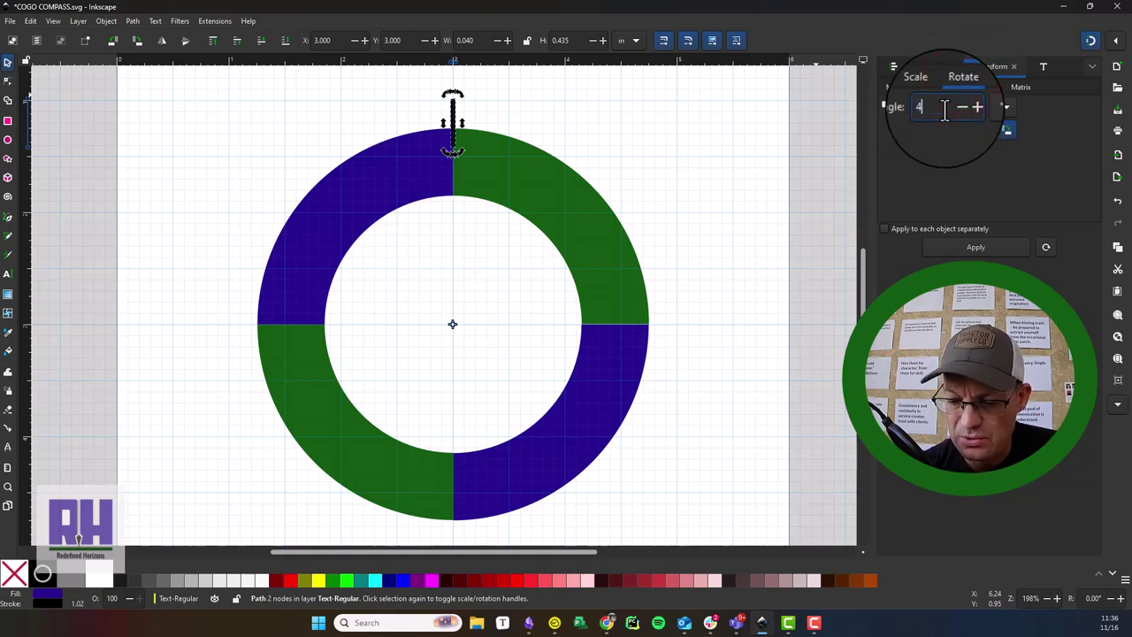
left_click(976, 246)
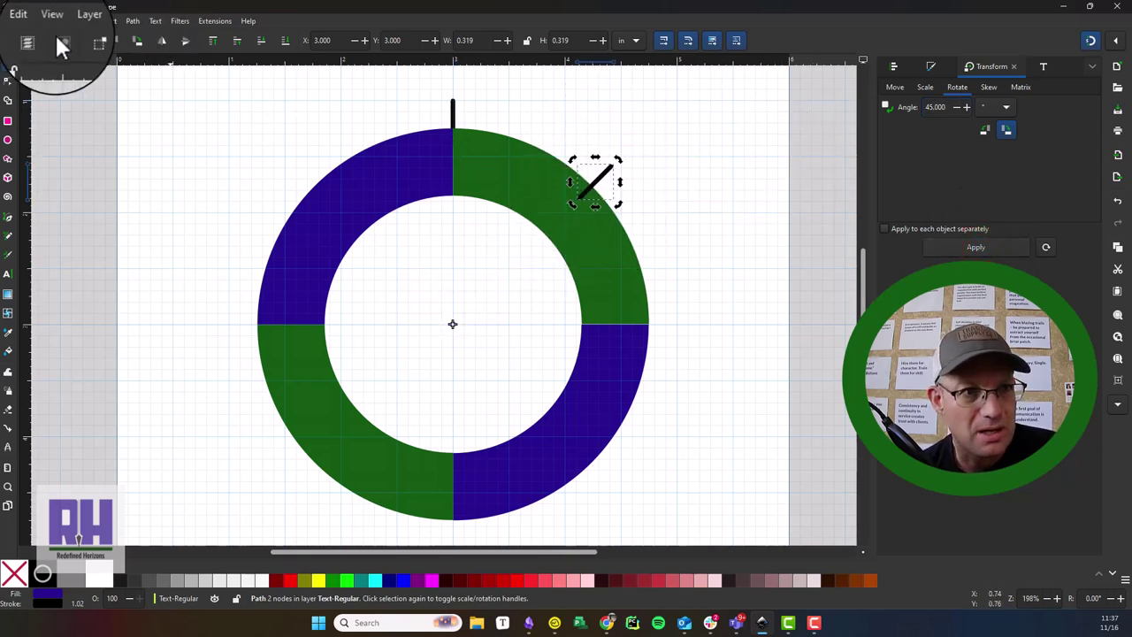
Step: Duplicate the tick, rotating each copy 45° for the right, lower-right, bottom and lower-left positions
left_click(31, 20)
left_click(53, 156)
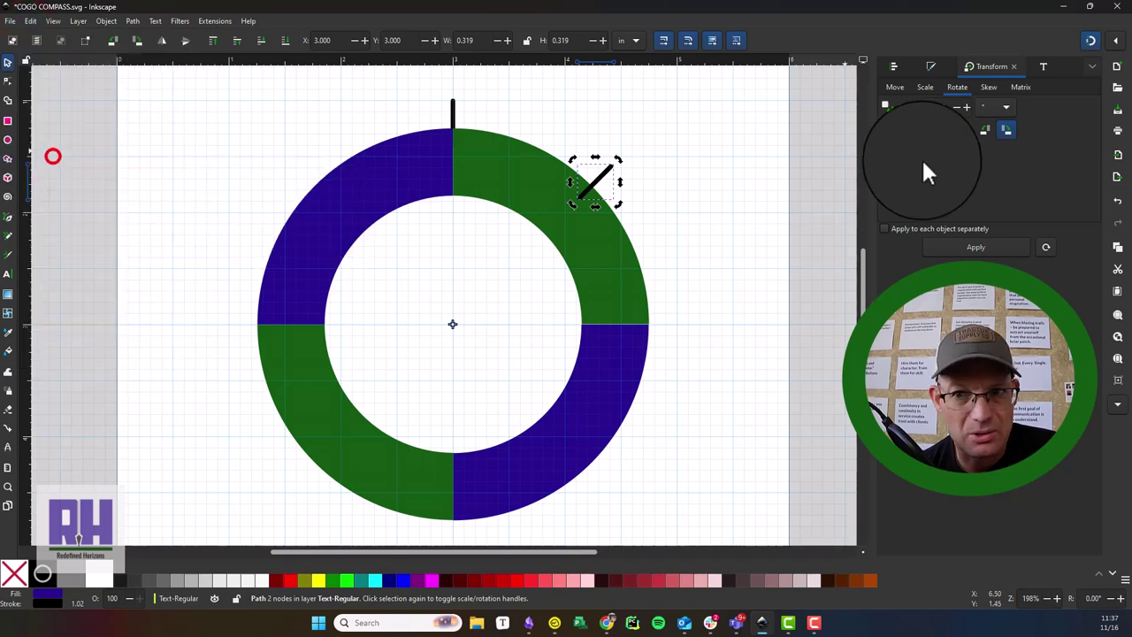
left_click(962, 244)
left_click(28, 20)
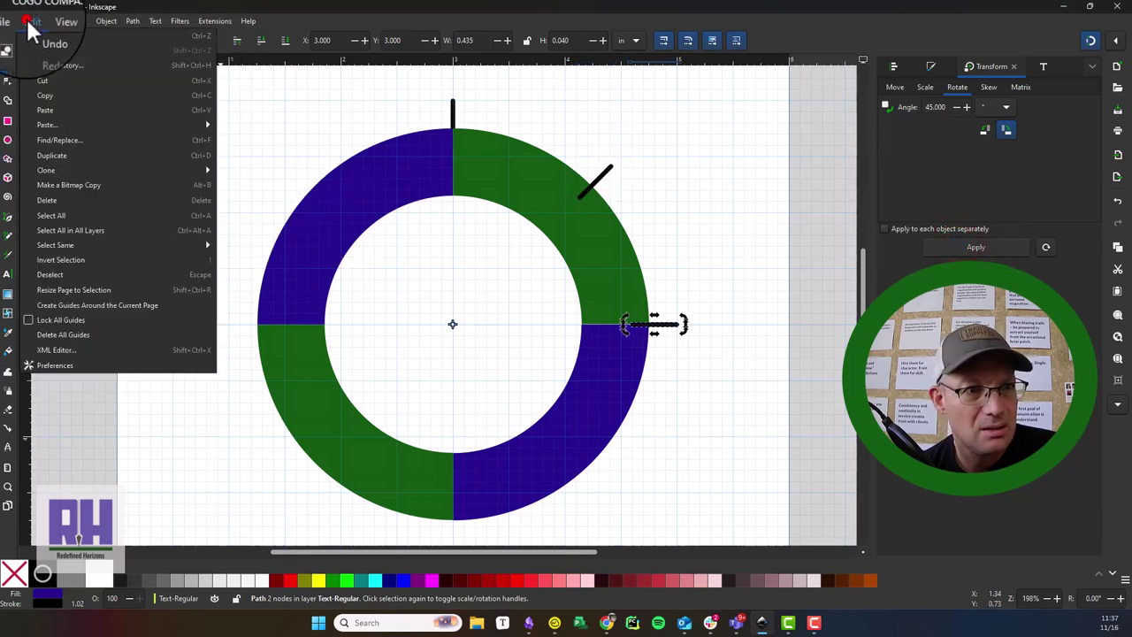
left_click(61, 154)
left_click(948, 249)
left_click(29, 21)
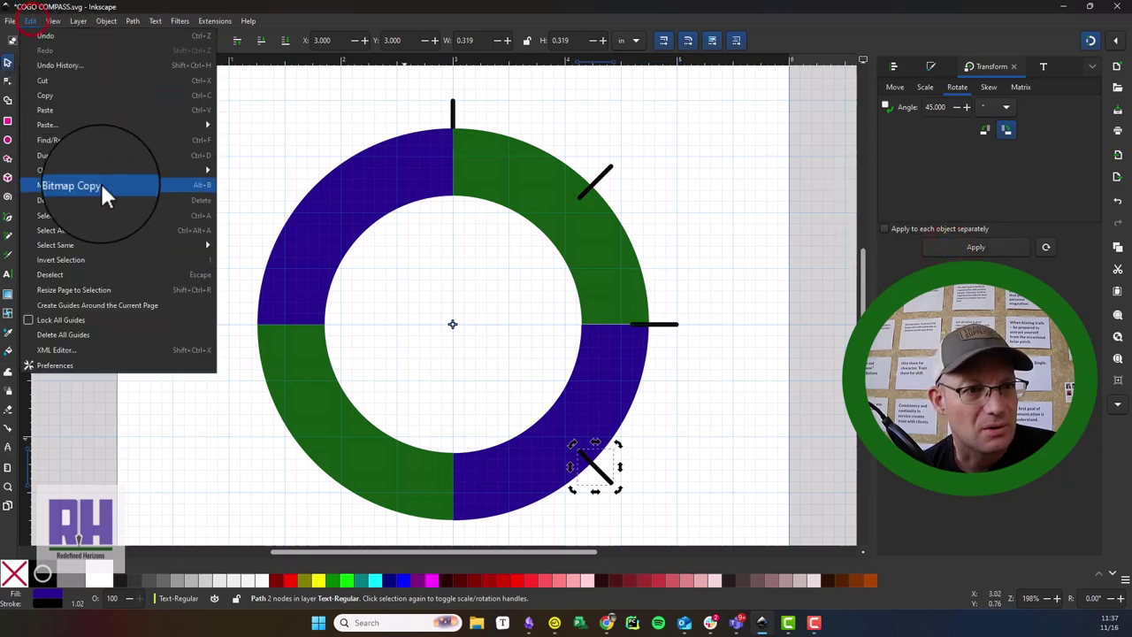
mouse_move(118, 244)
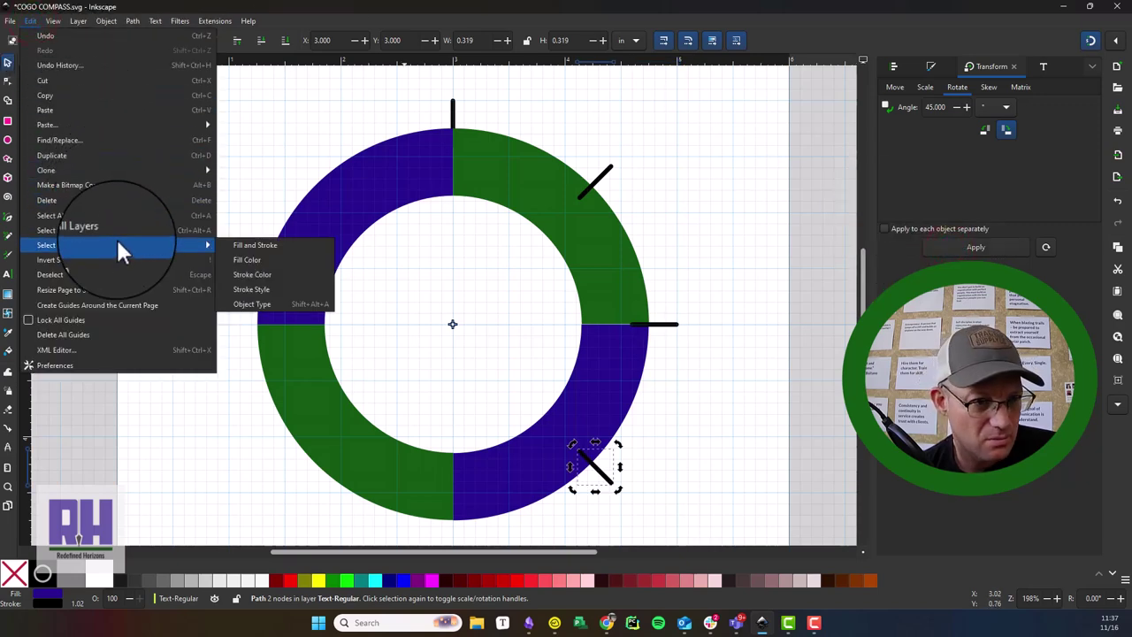
left_click(105, 157)
left_click(975, 246)
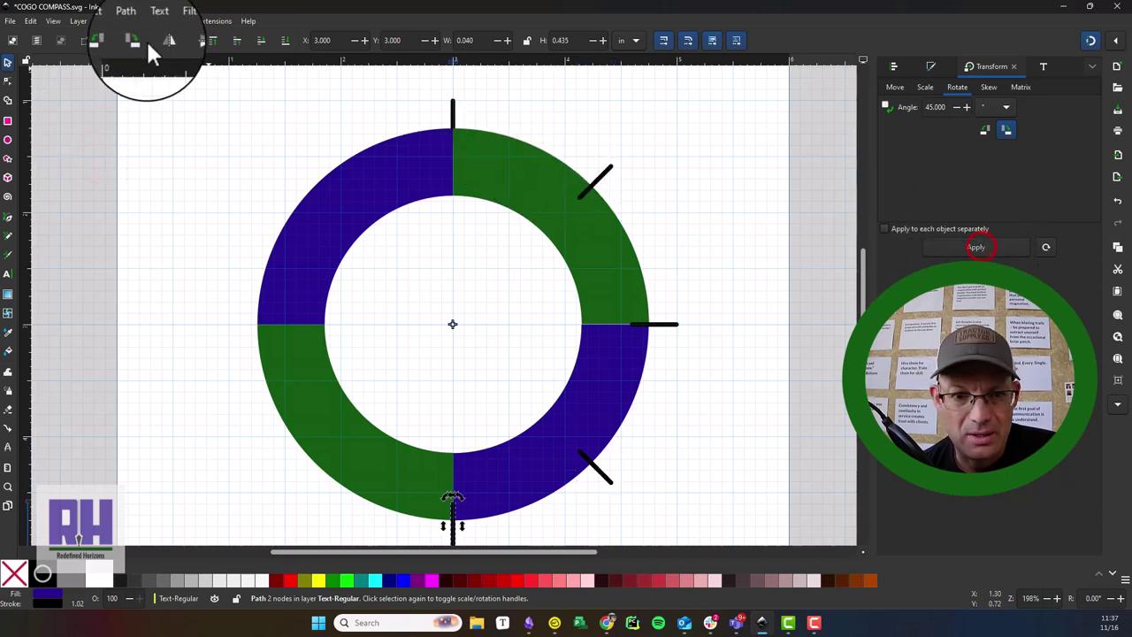
left_click(30, 20)
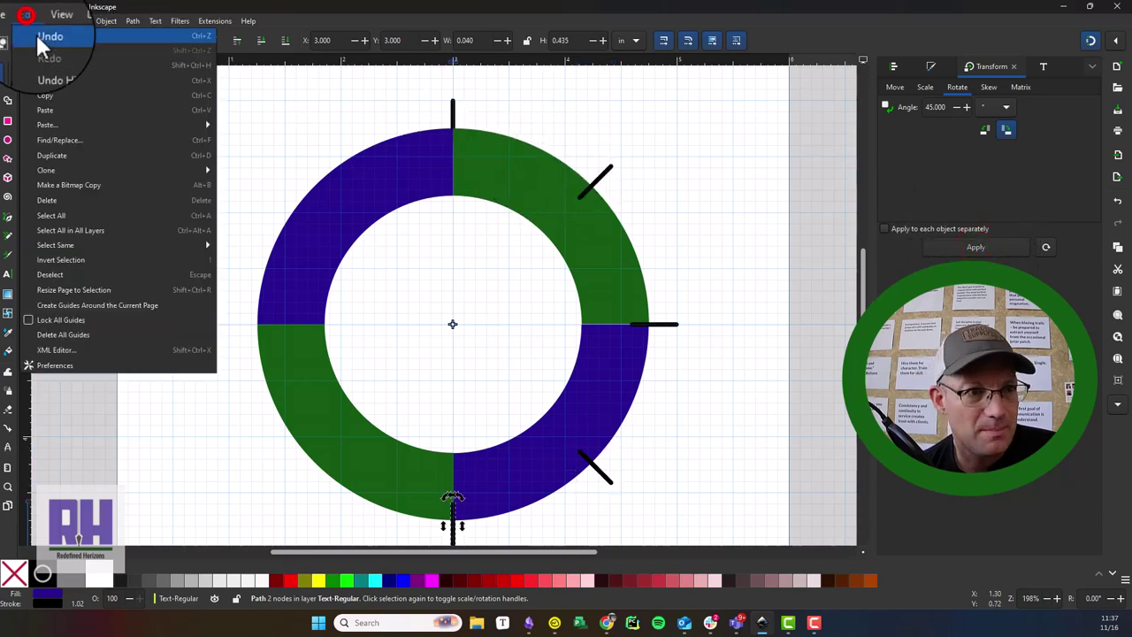
left_click(90, 155)
left_click(975, 248)
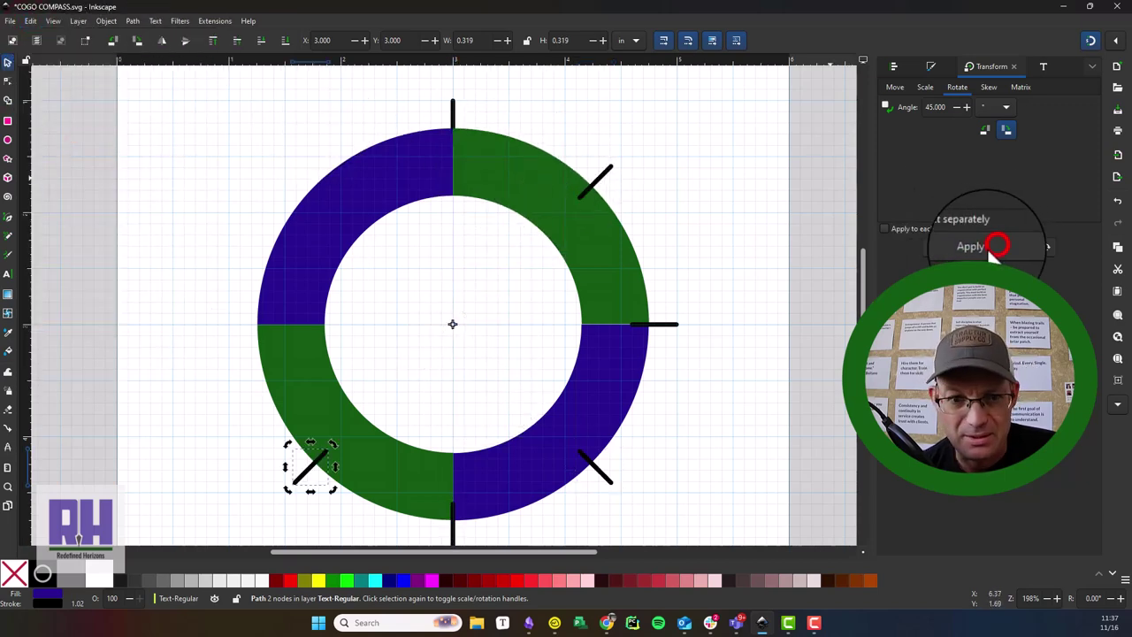
Step: Add rotated tick copies at the left and upper-left positions, then select the upper-right tick
left_click(53, 20)
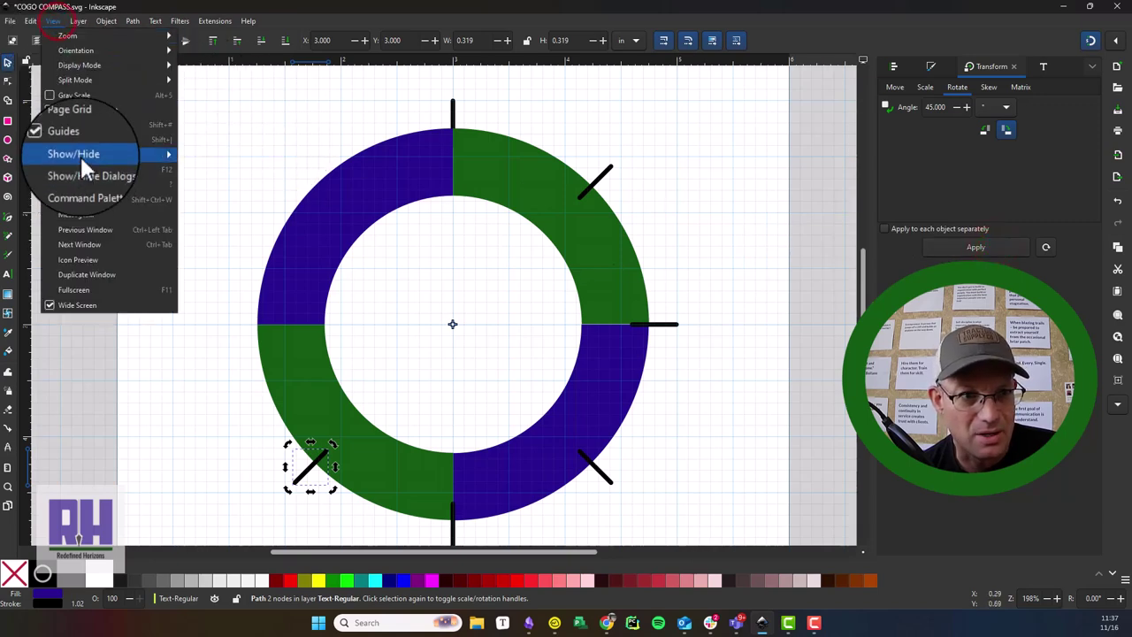
left_click(53, 21)
left_click(30, 20)
left_click(56, 155)
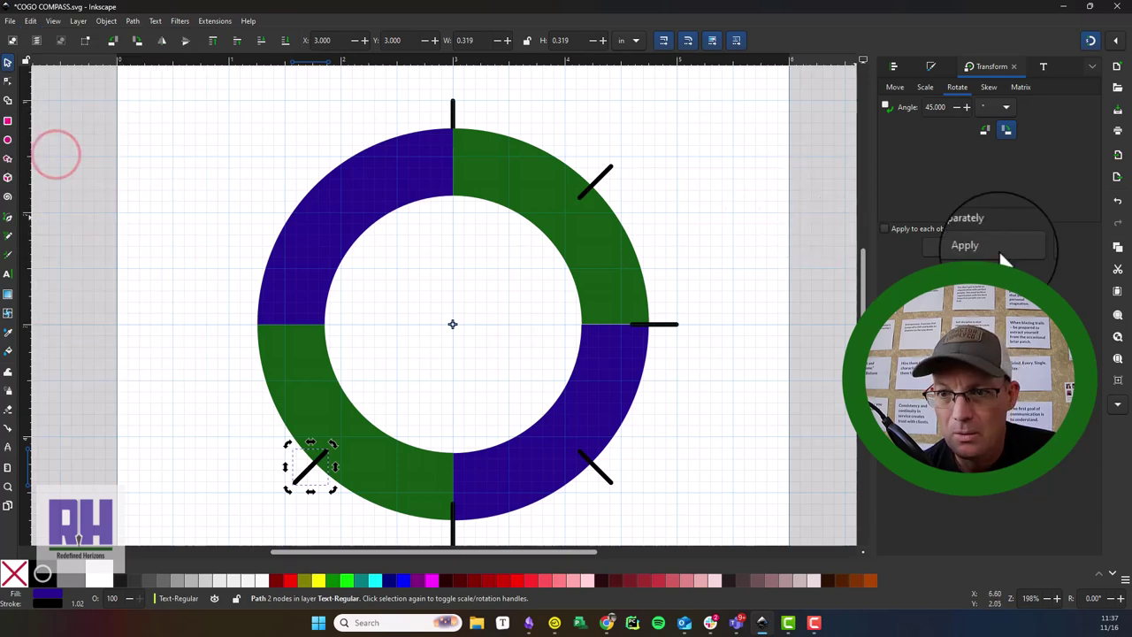
left_click(997, 247)
left_click(33, 20)
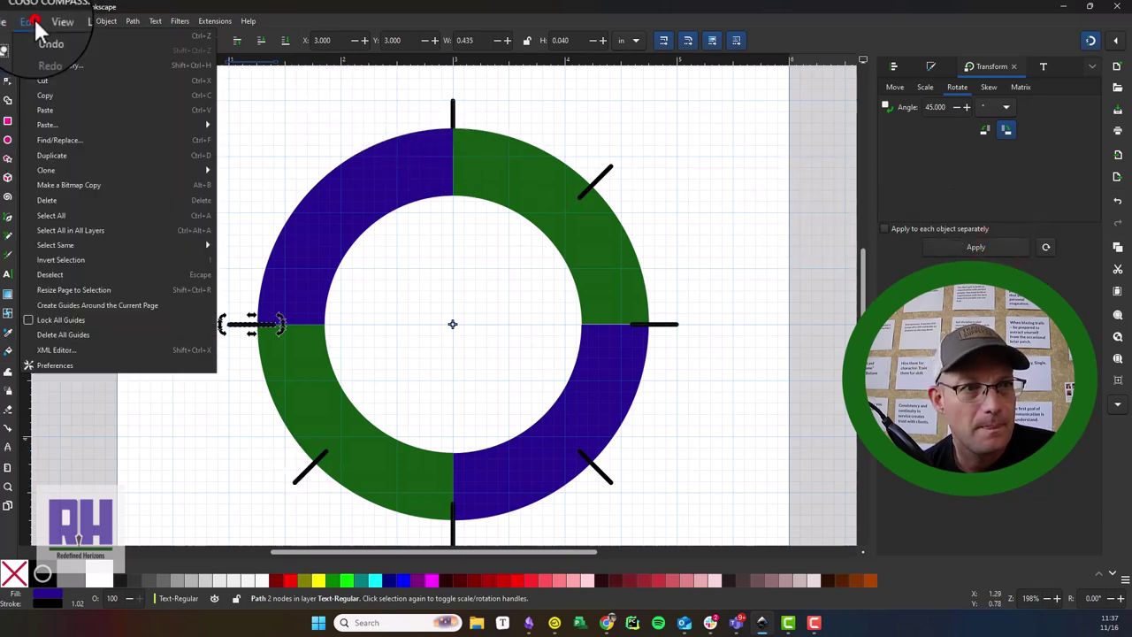
left_click(82, 153)
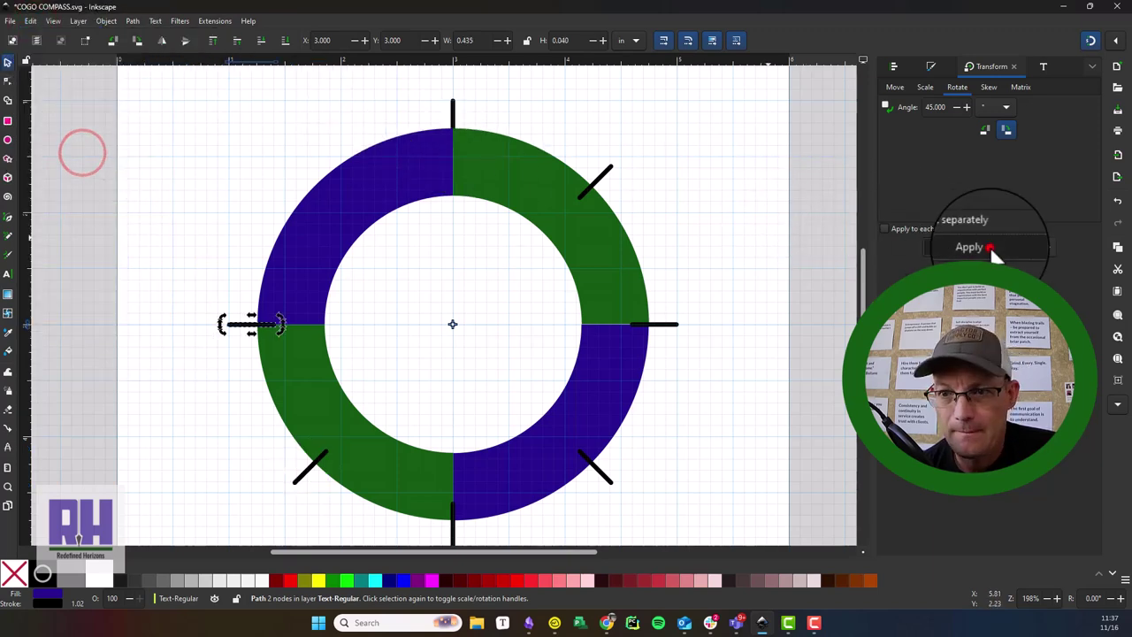
left_click(989, 246)
left_click(702, 168)
left_click(599, 179)
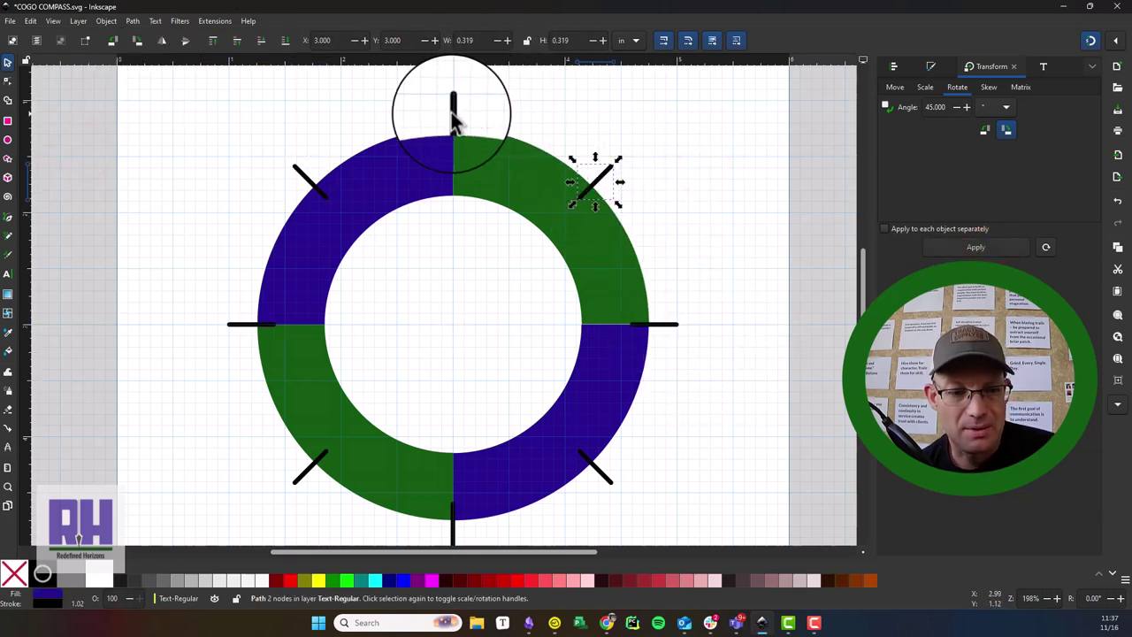
left_click(78, 20)
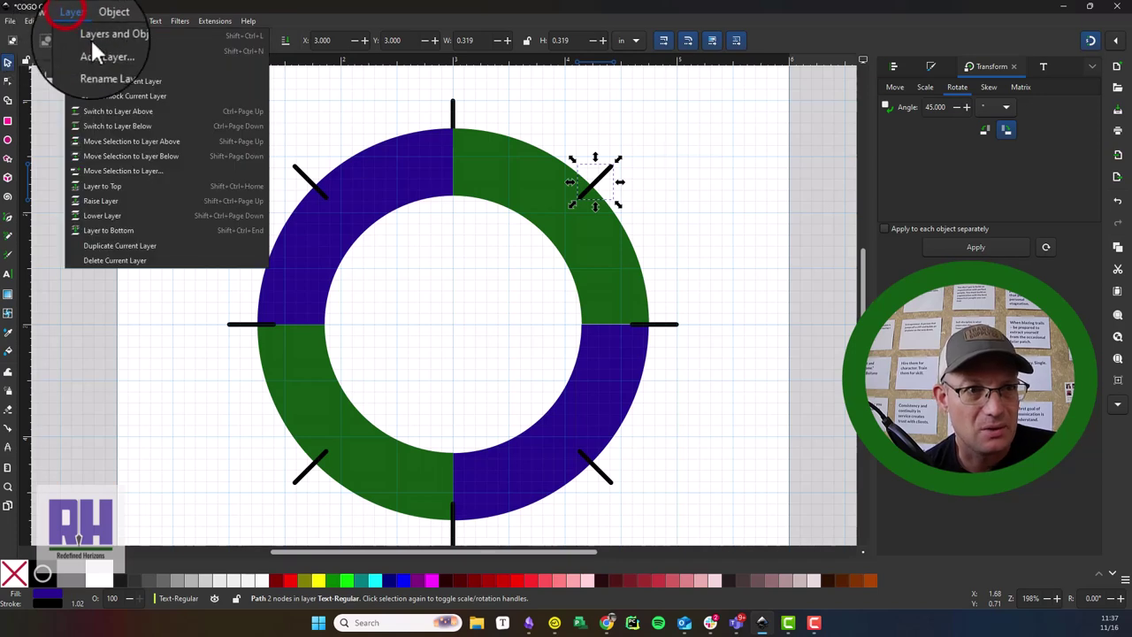
Step: In Layers and Objects, move the twelve dial paths from path14 to path7 into Shapes-Dial
left_click(90, 38)
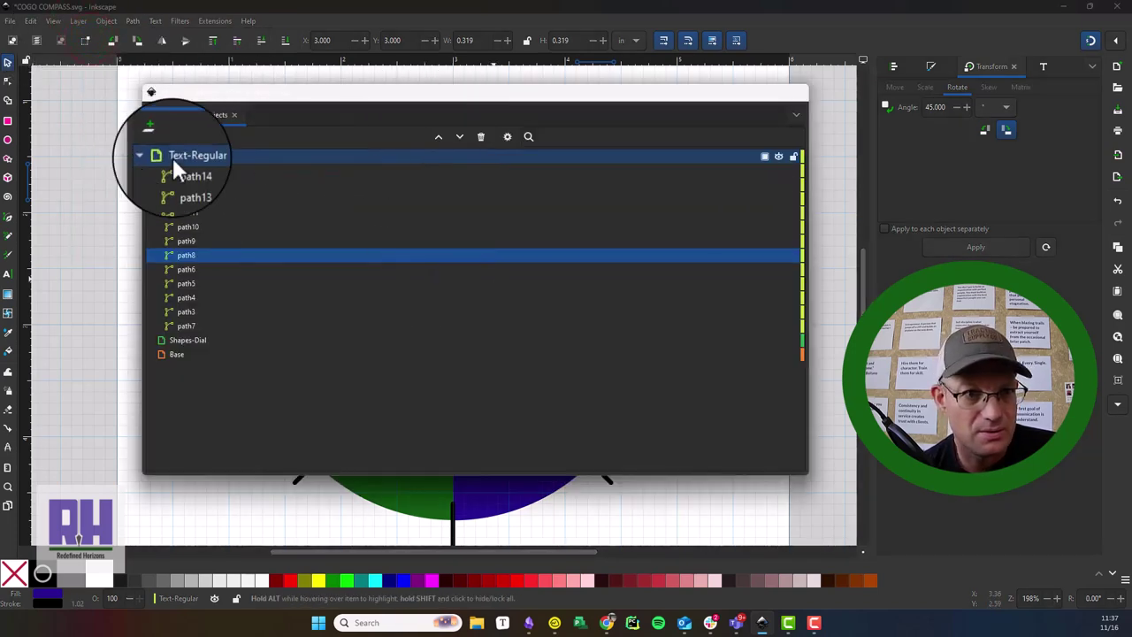
left_click(151, 156)
left_click(149, 153)
left_click(181, 169)
left_click(184, 325, "shift")
left_click_drag(184, 169, 237, 343)
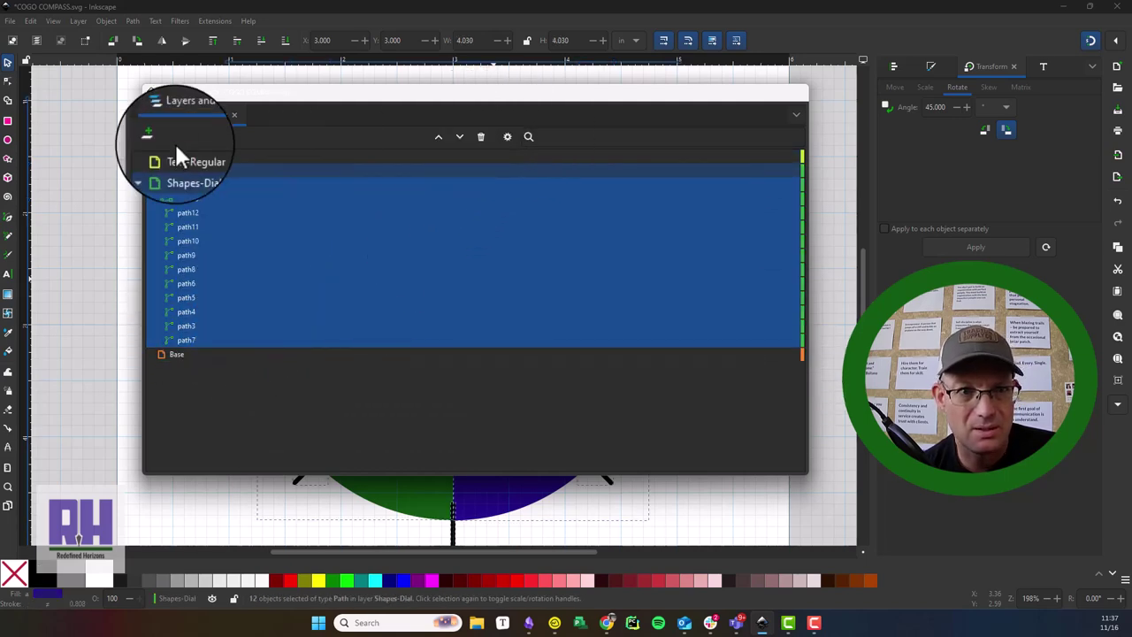
left_click(144, 176)
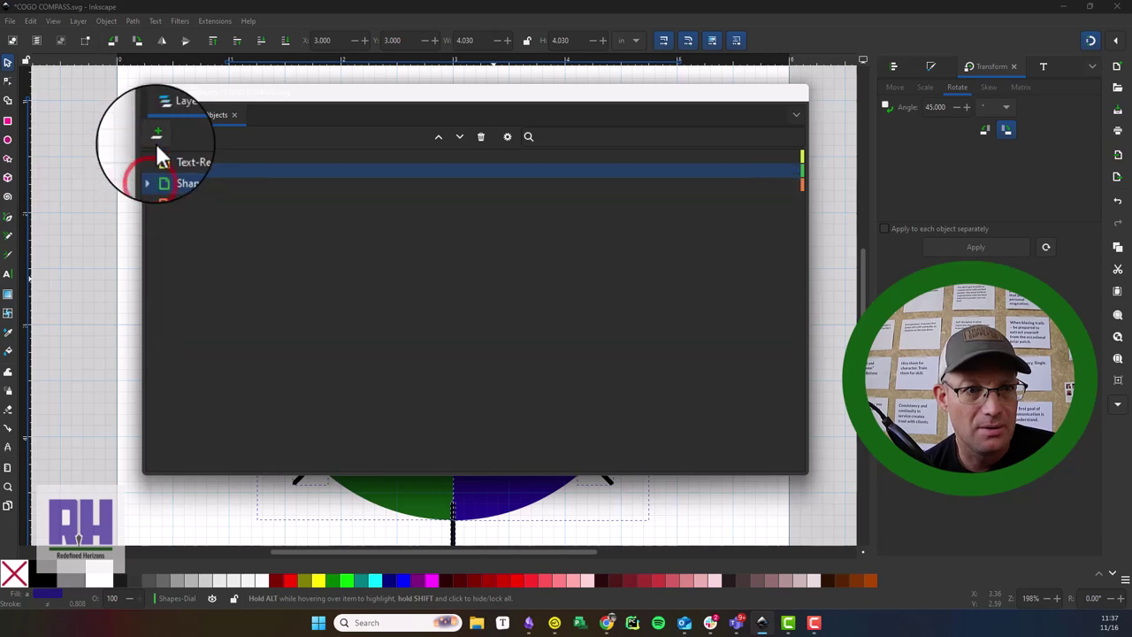
Step: Add a layer named 'Lines-Dial Ticks' and place it below Shapes-Dial
left_click(156, 137)
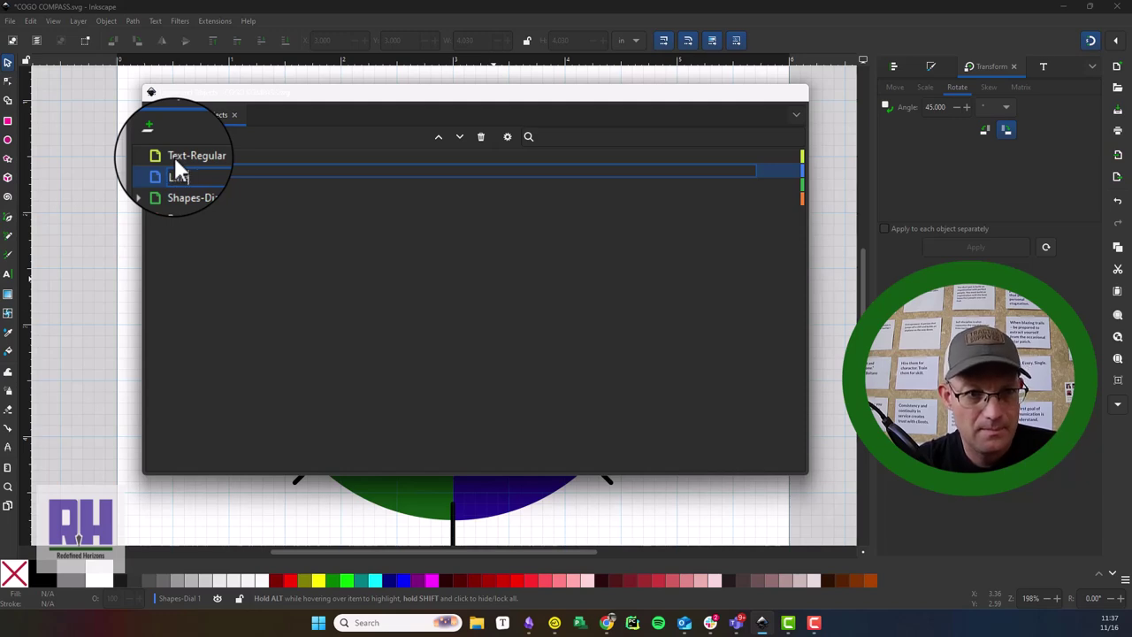
type("Lines-Dial Ticks")
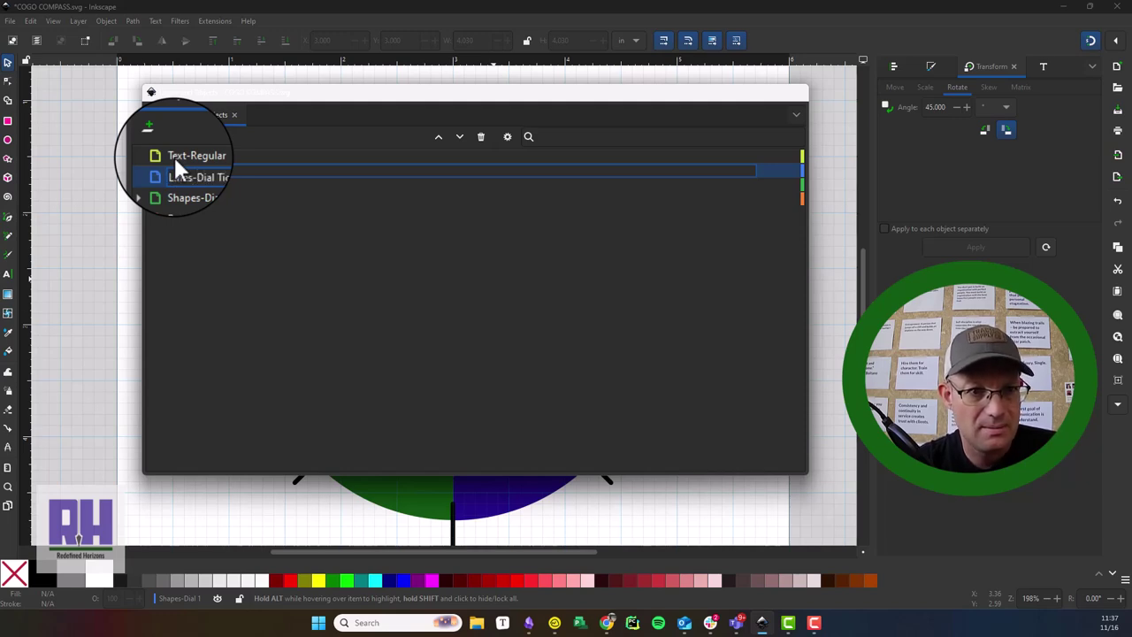
key("Return")
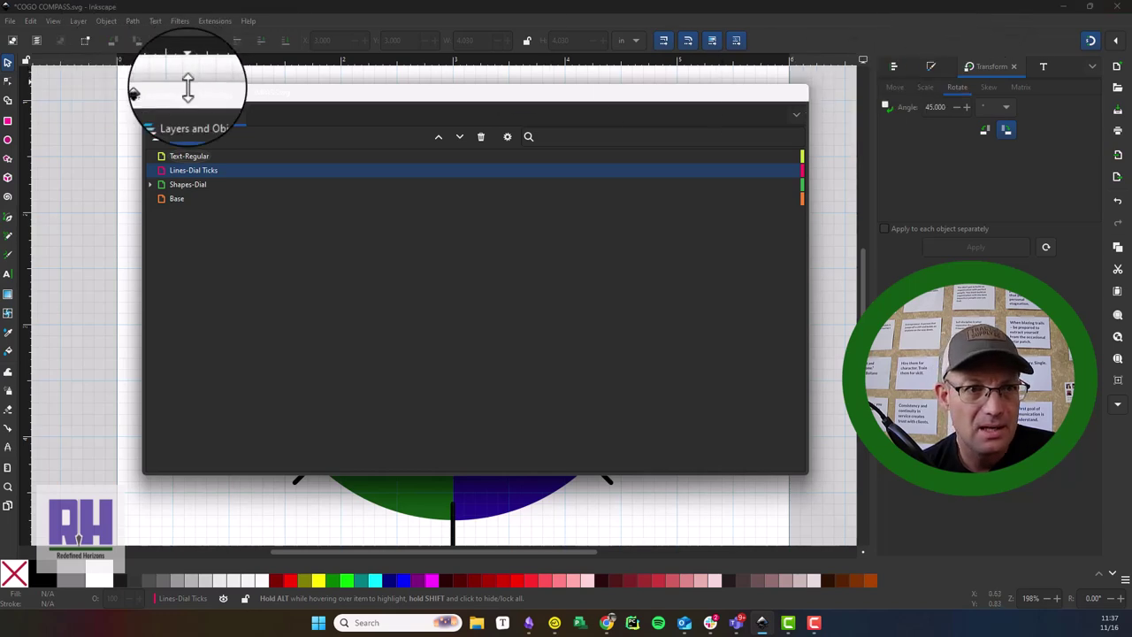
left_click_drag(182, 170, 186, 187)
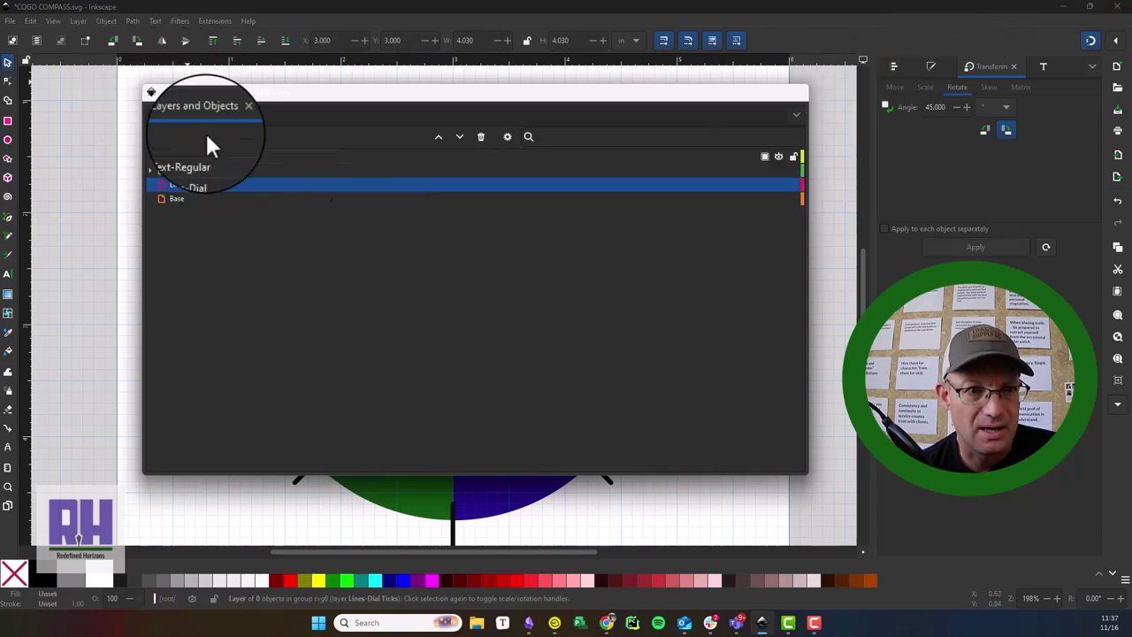
Step: Select all eight tick lines around the dial
left_click(800, 92)
left_click(663, 325)
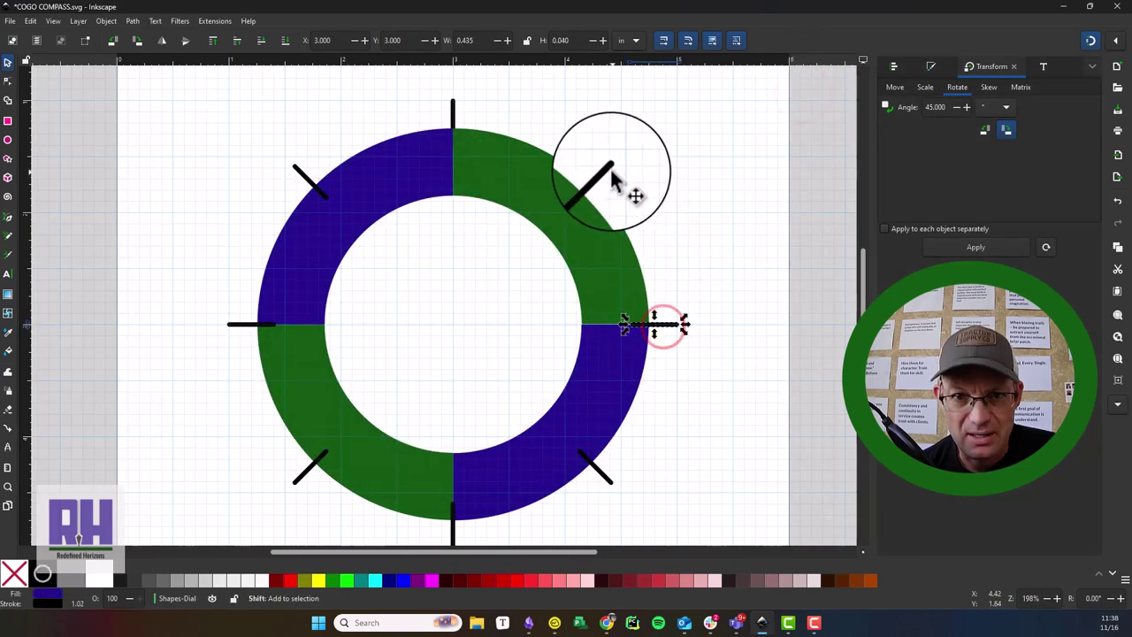
left_click(606, 171, "shift")
left_click(607, 476, "shift")
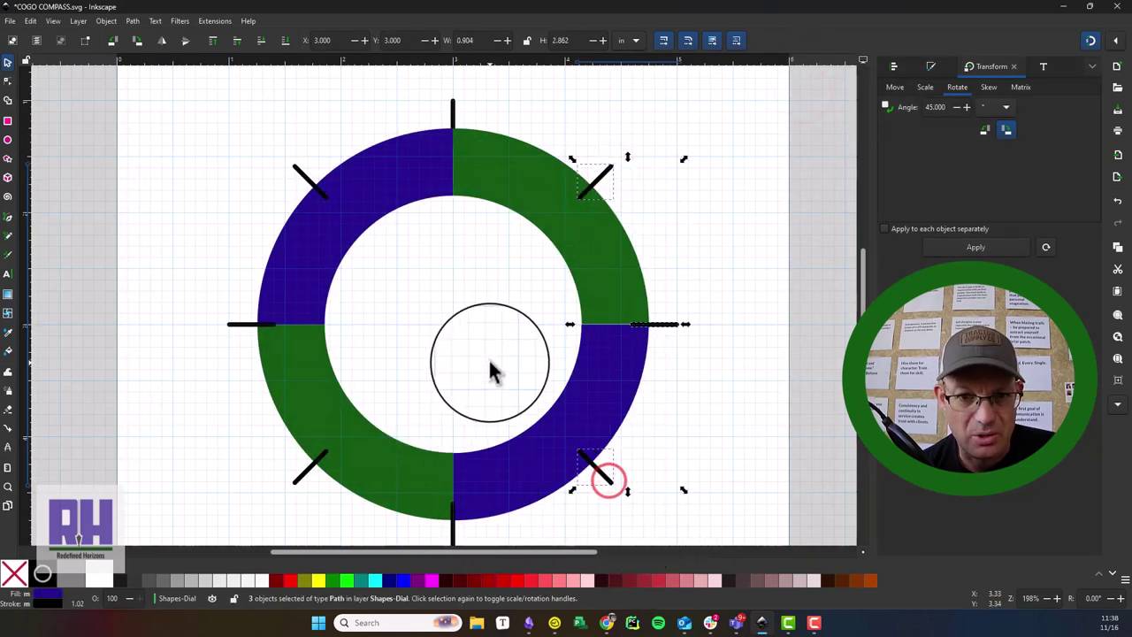
scroll(489, 372, "down", 3)
left_click(453, 452, "shift")
left_click(295, 385, "shift")
left_click(241, 232, "shift")
scroll(270, 234, "left", 3)
scroll(531, 225, "up", 4)
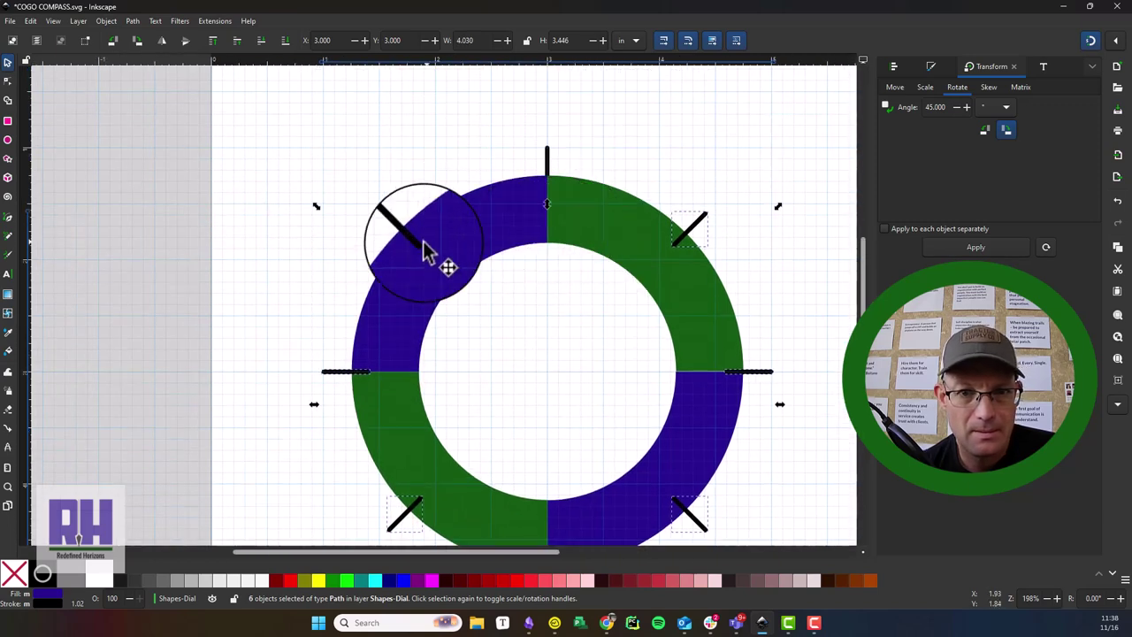
left_click(396, 217, "shift")
left_click(549, 153, "shift")
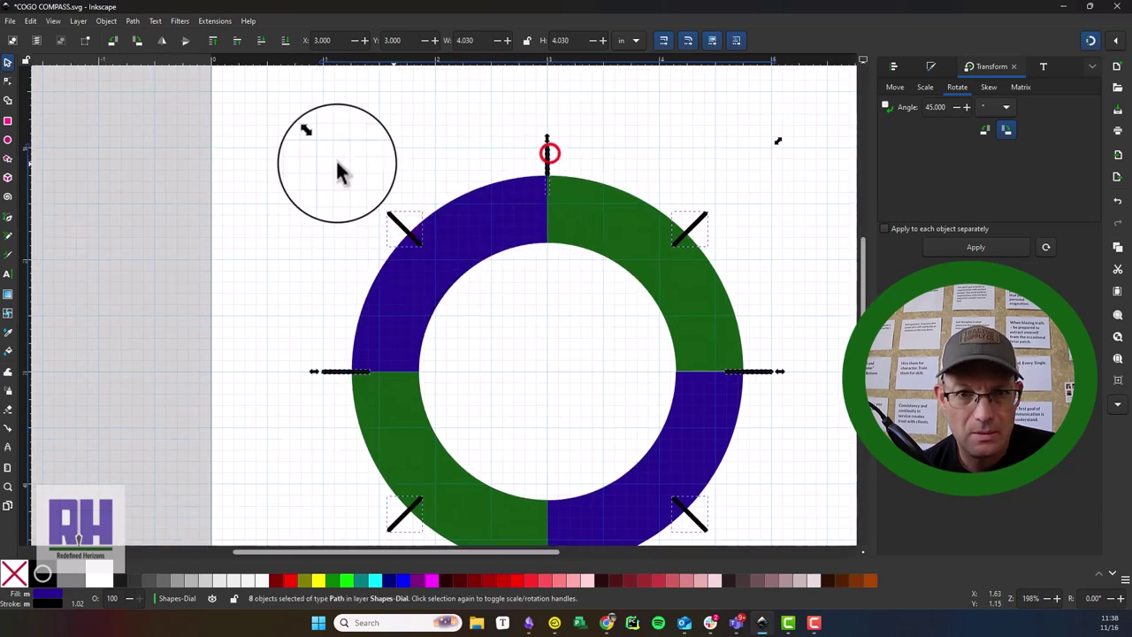
Step: Move the selected ticks to the Lines-Dial Ticks layer
left_click(74, 21)
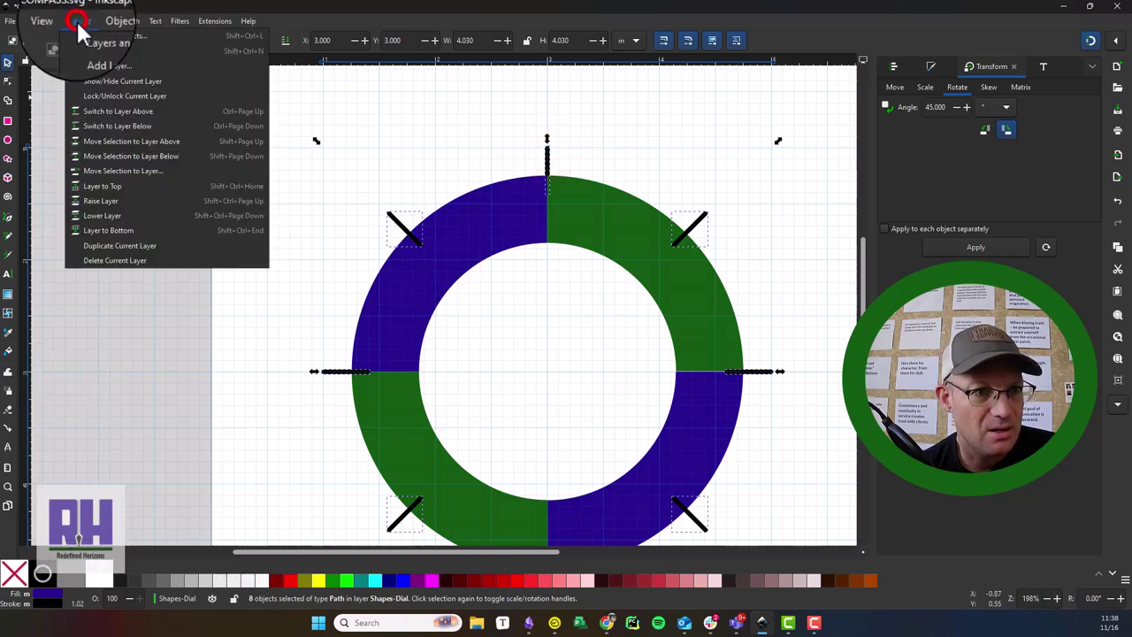
left_click(147, 170)
left_click(570, 301)
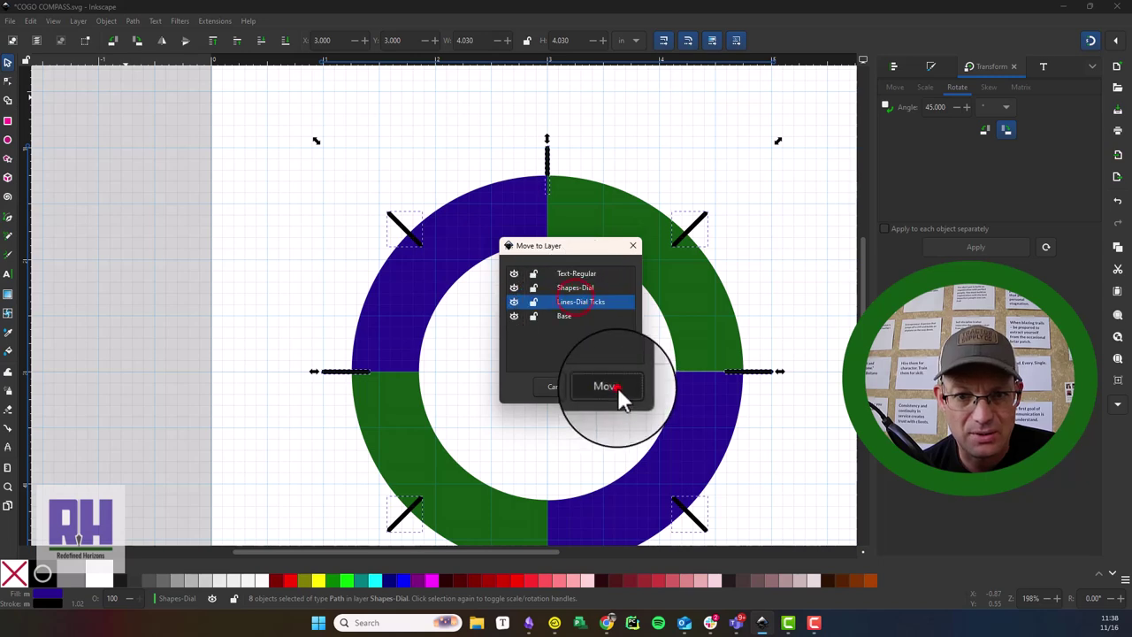
left_click(608, 386)
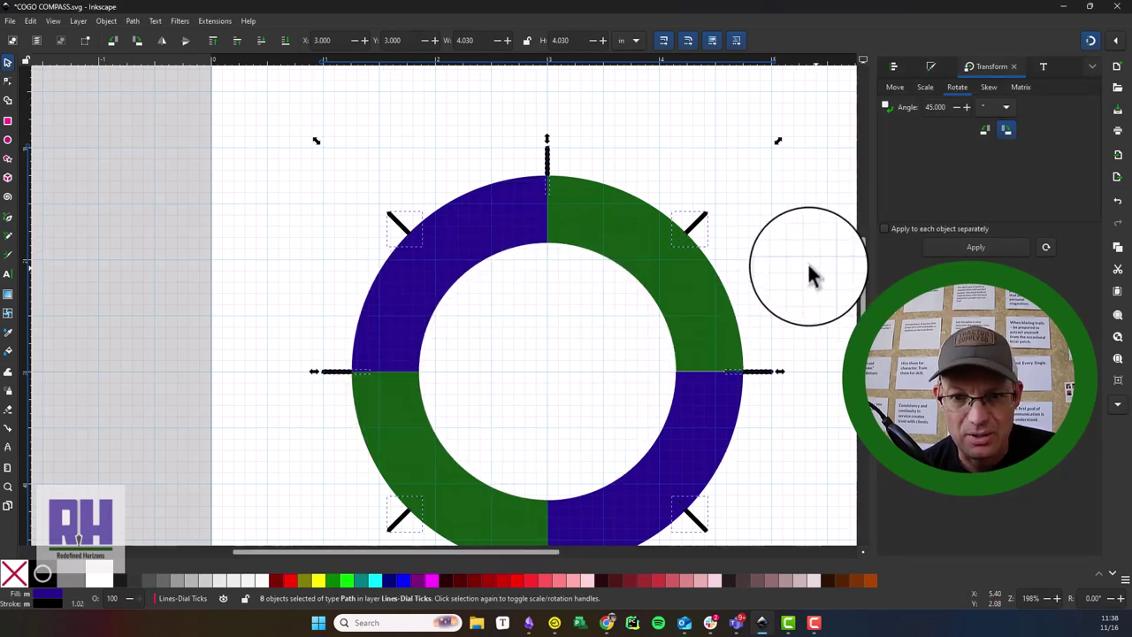
Step: Select the four cardinal ticks at top, right, bottom and left
left_click(740, 321)
left_click(667, 320)
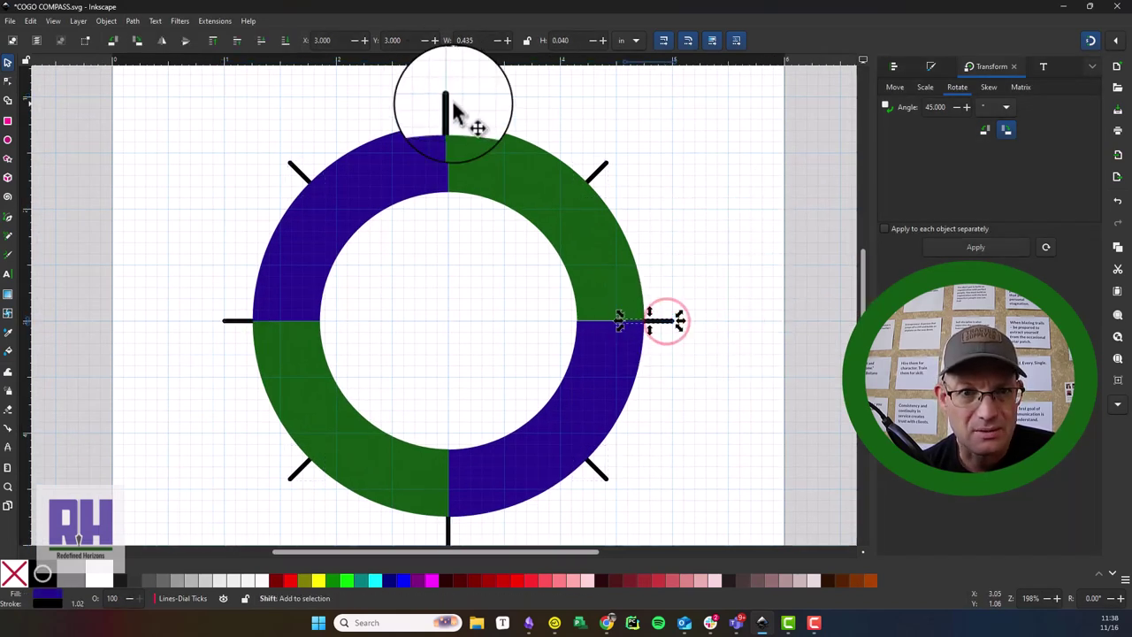
left_click(449, 106, "shift")
left_click(232, 318, "shift")
left_click(235, 320, "shift")
scroll(468, 389, "down", 4)
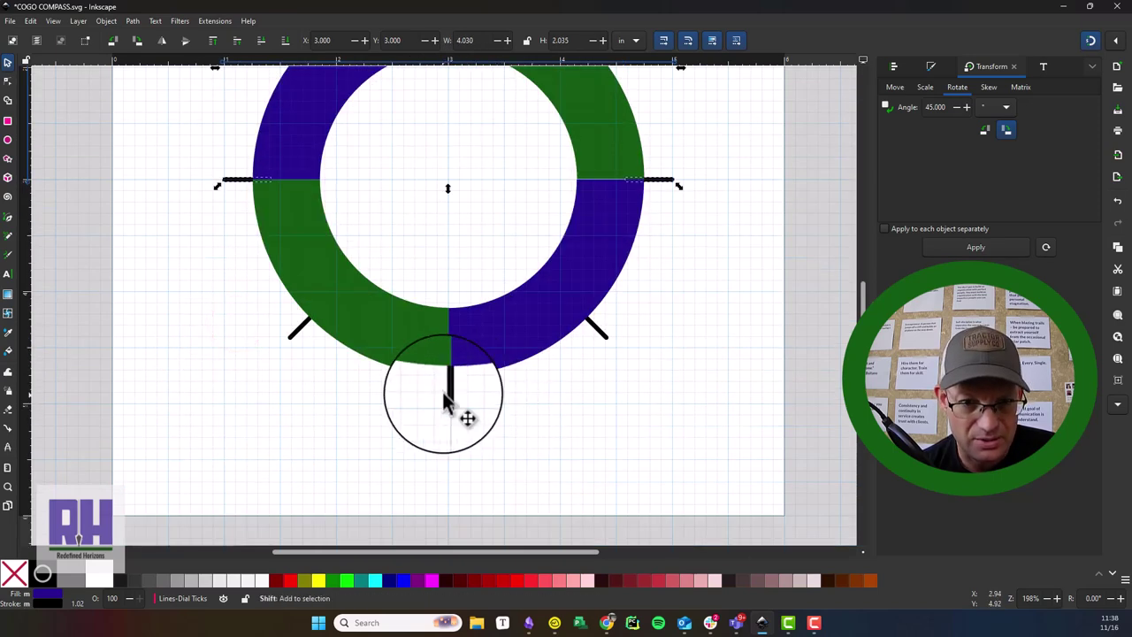
left_click(448, 399, "shift")
scroll(812, 340, "up", 5)
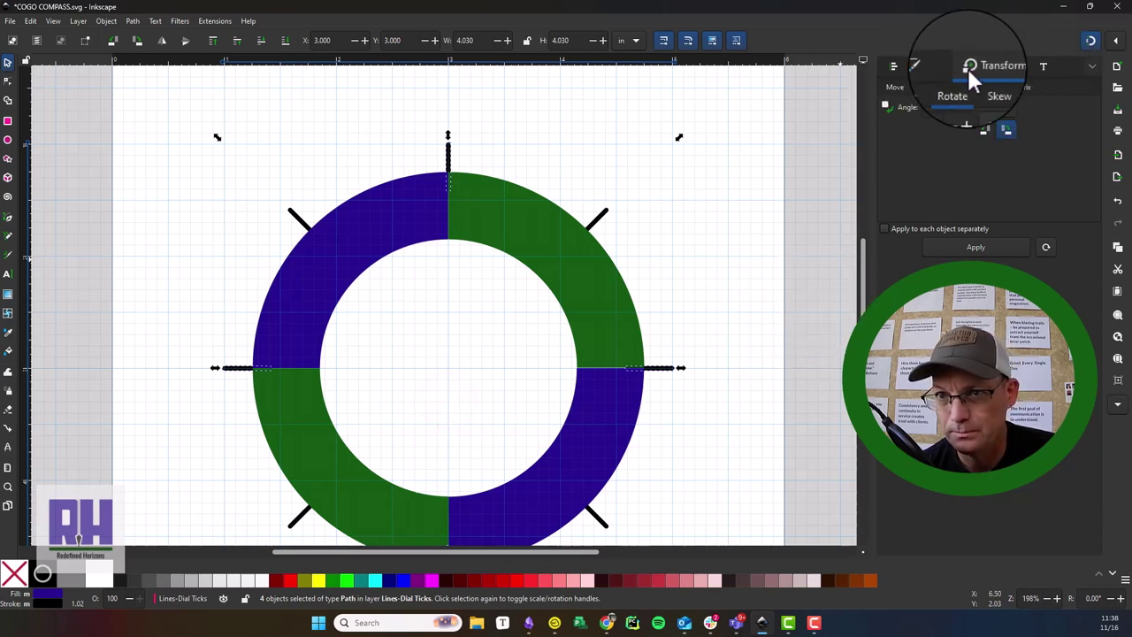
Step: Set the selected ticks' stroke width to 0.080 in and check the thicker strokes
left_click(932, 65)
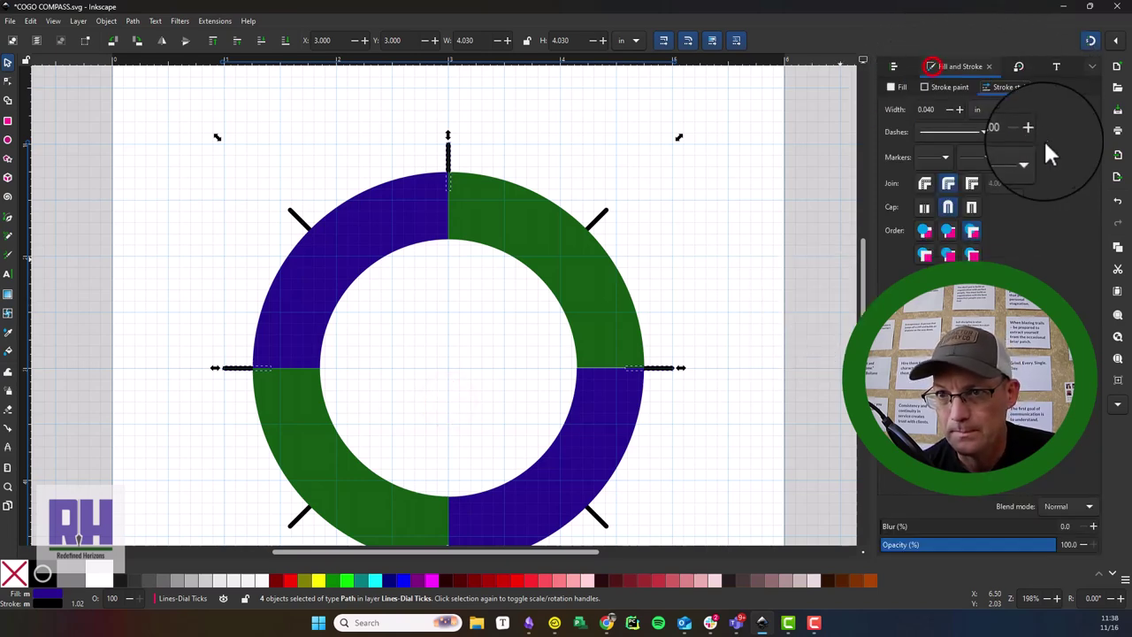
double_click(931, 109)
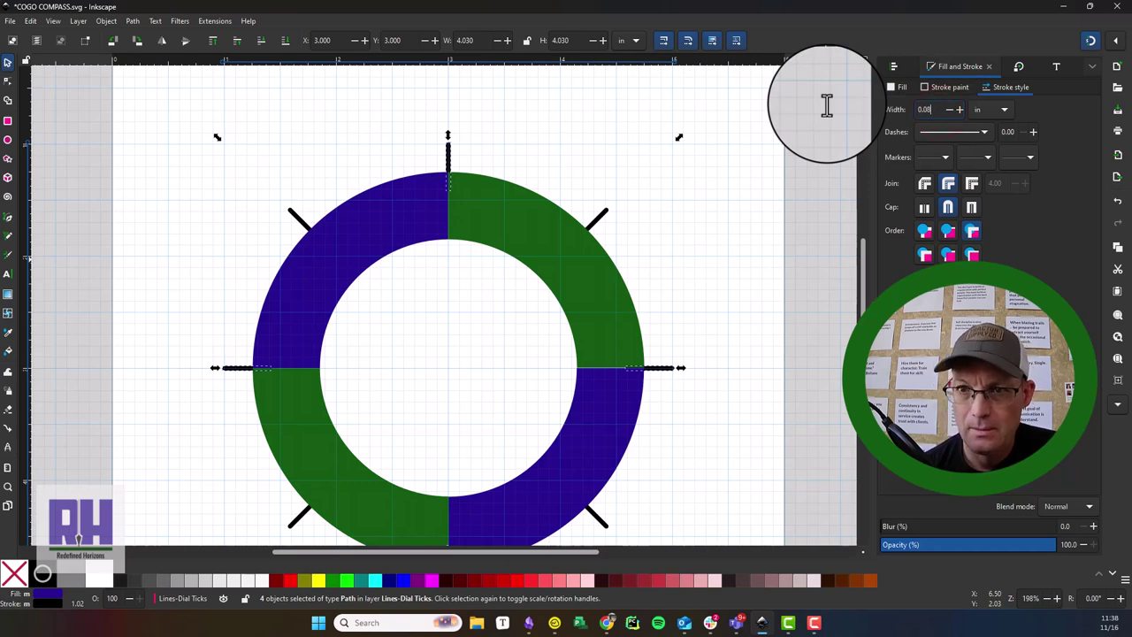
left_click(720, 286)
scroll(606, 354, "down", 5)
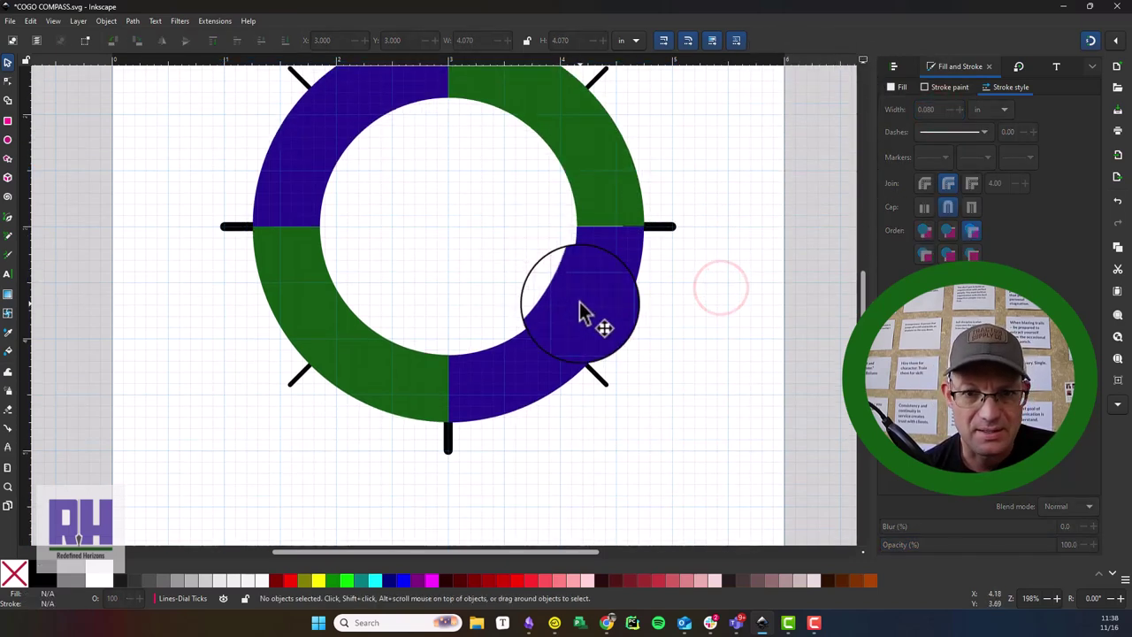
scroll(575, 274, "up", 6)
scroll(562, 314, "down", 2)
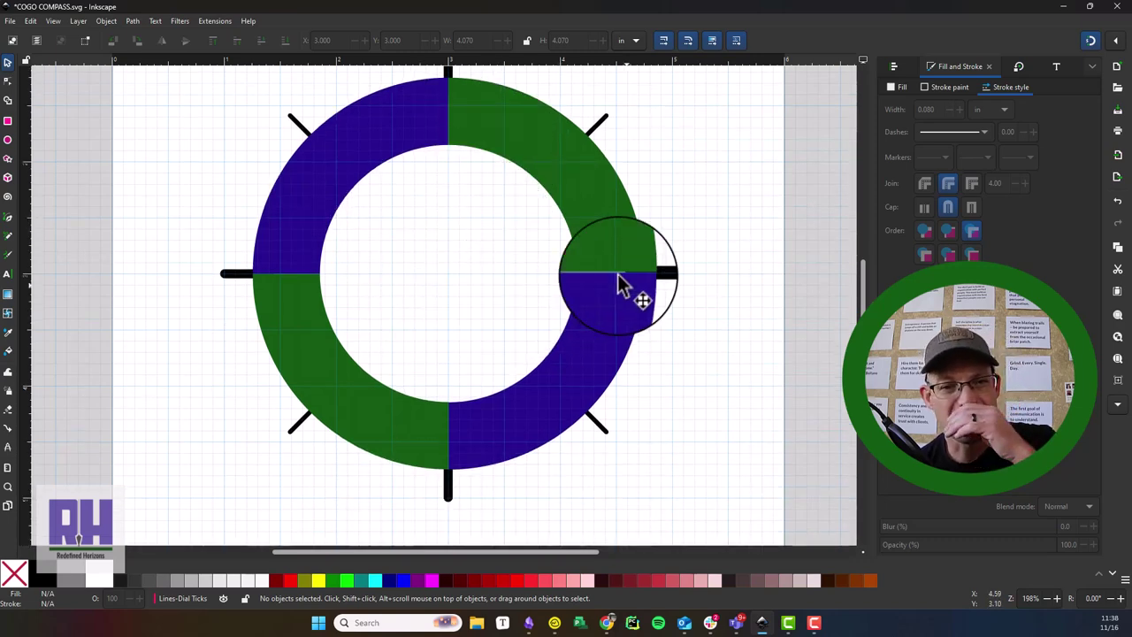
scroll(691, 234, "up", 3)
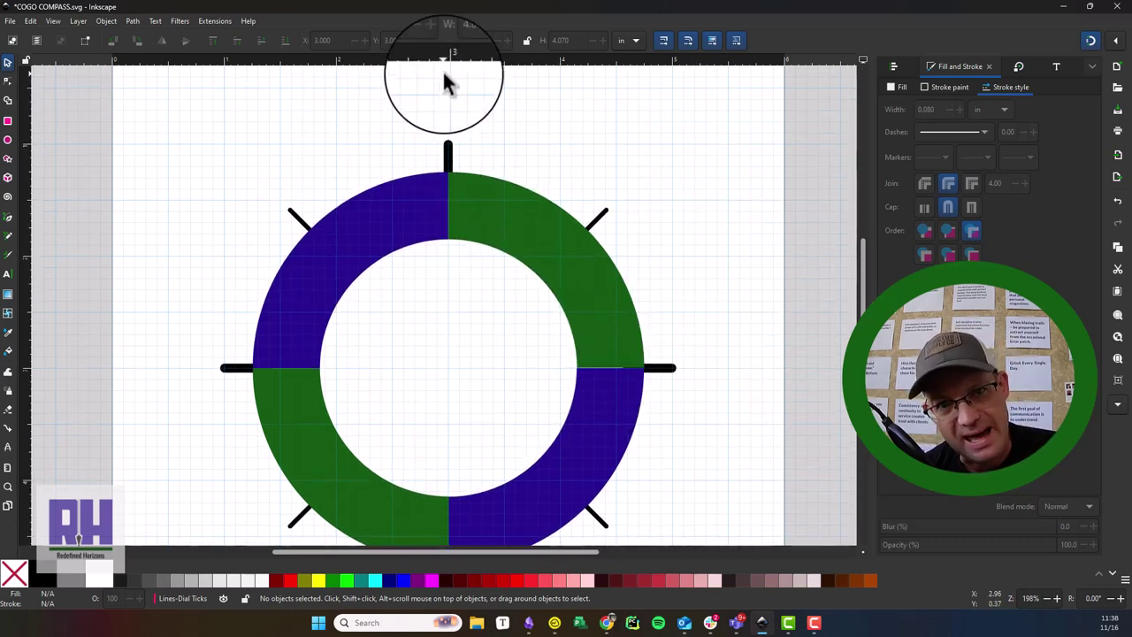
scroll(584, 212, "down", 3)
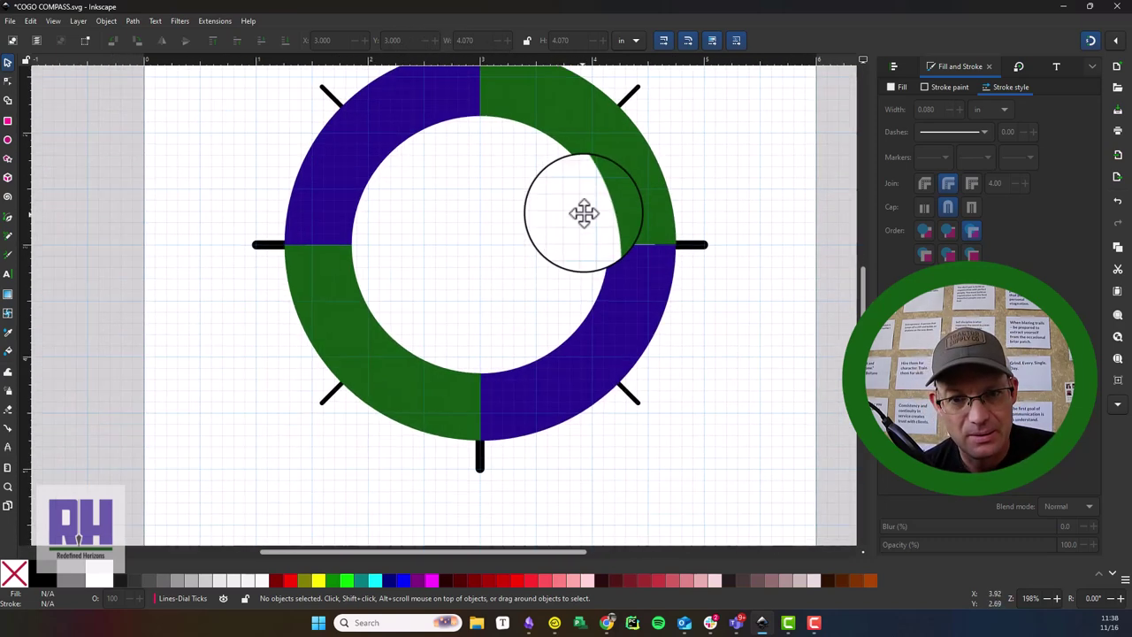
scroll(579, 216, "up", 1)
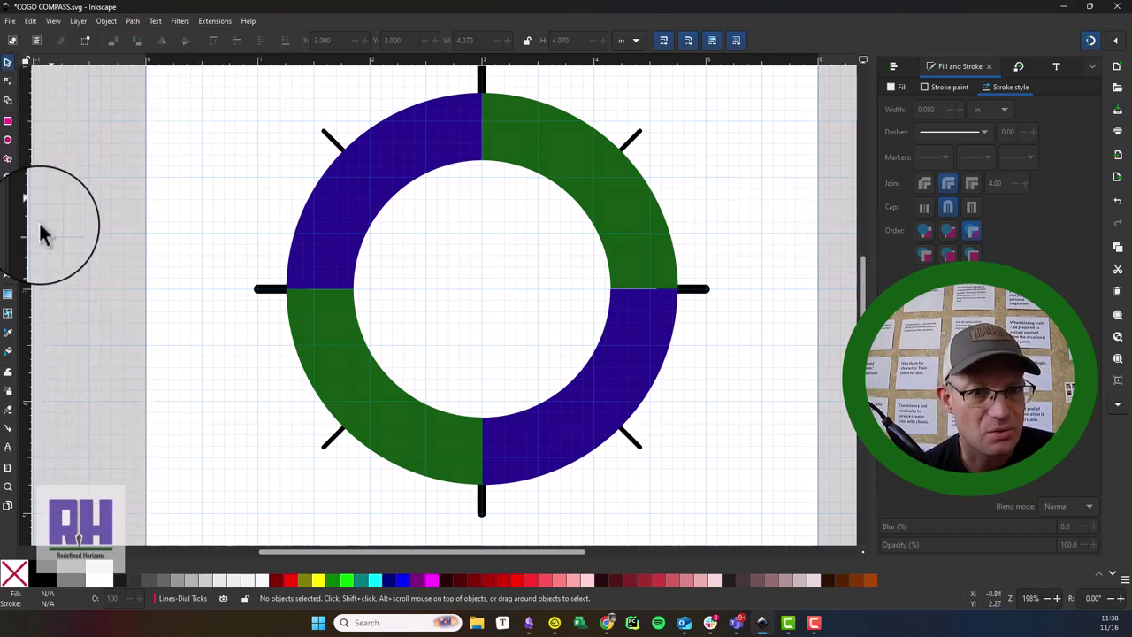
Step: Create the '1' flowed-text label near the page's top-left and remove its stroke
left_click_drag(18, 247, 15, 246)
left_click(7, 274)
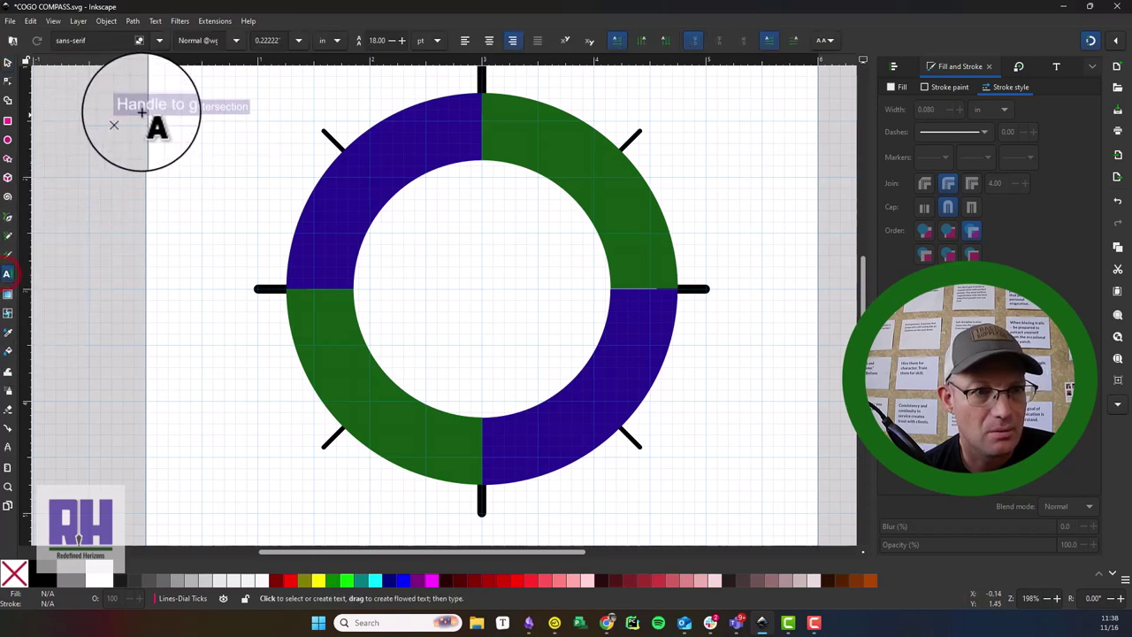
left_click_drag(174, 94, 269, 187)
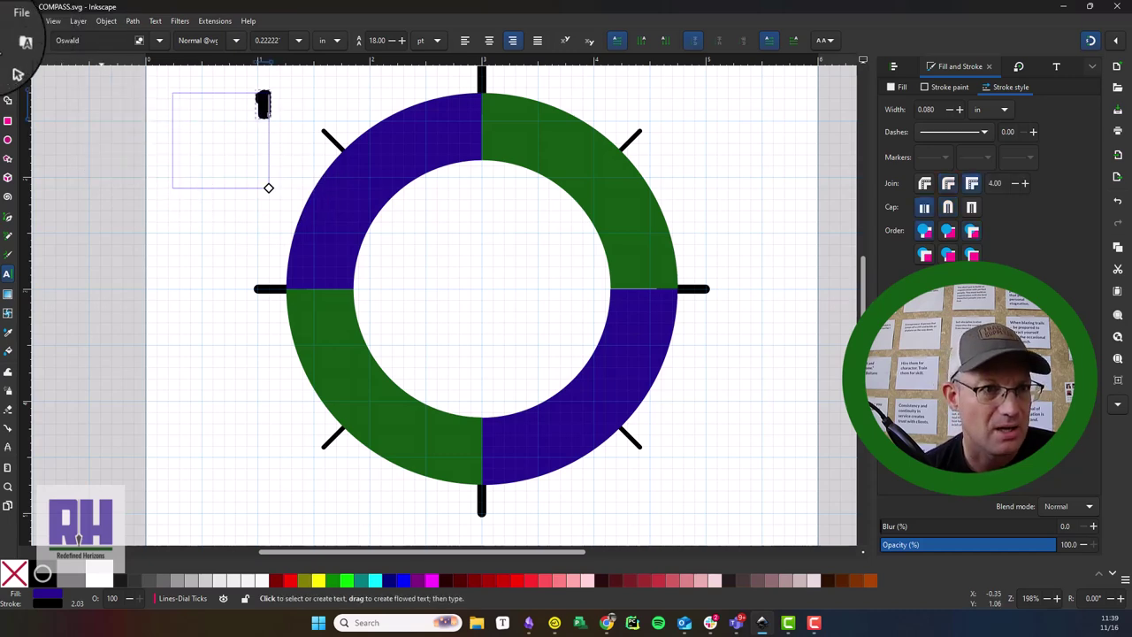
left_click(9, 64)
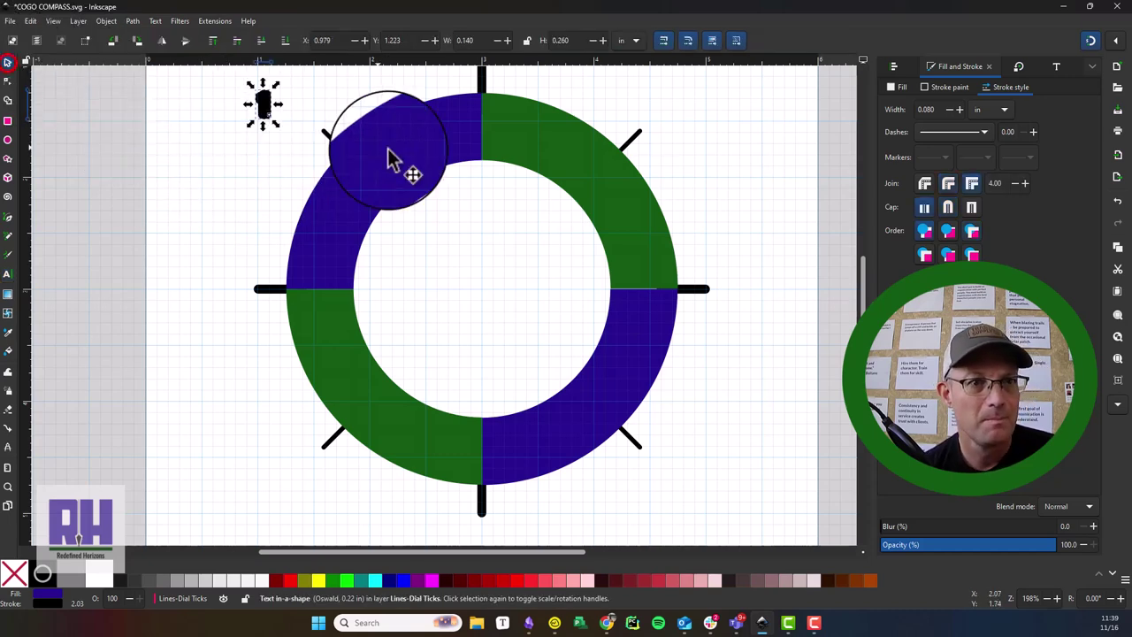
left_click(949, 87)
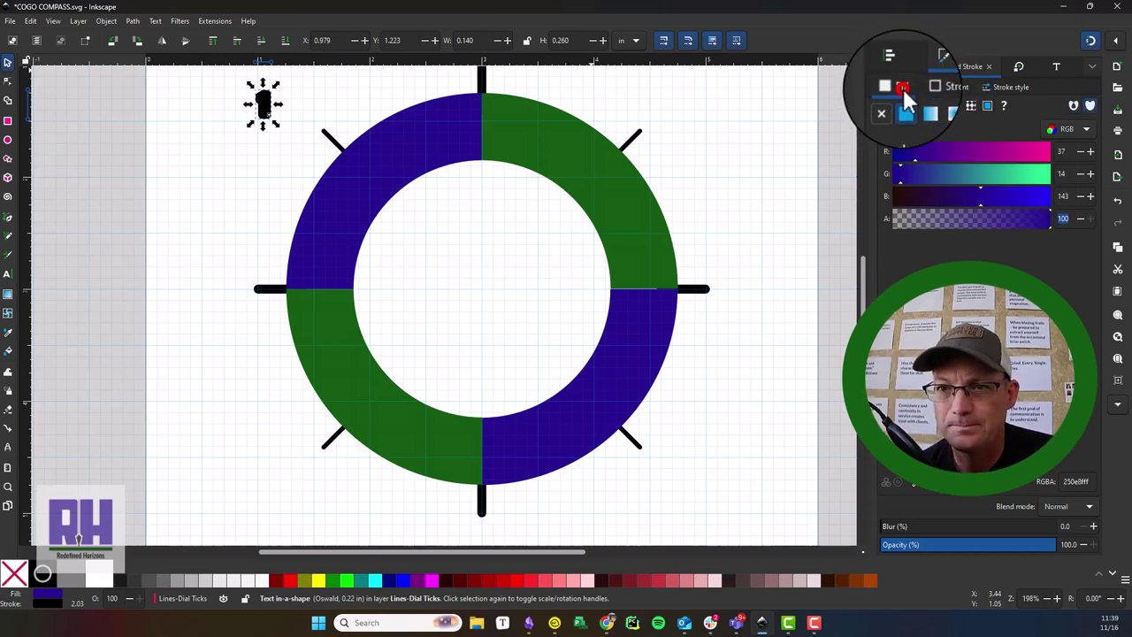
left_click(942, 86)
left_click(889, 105)
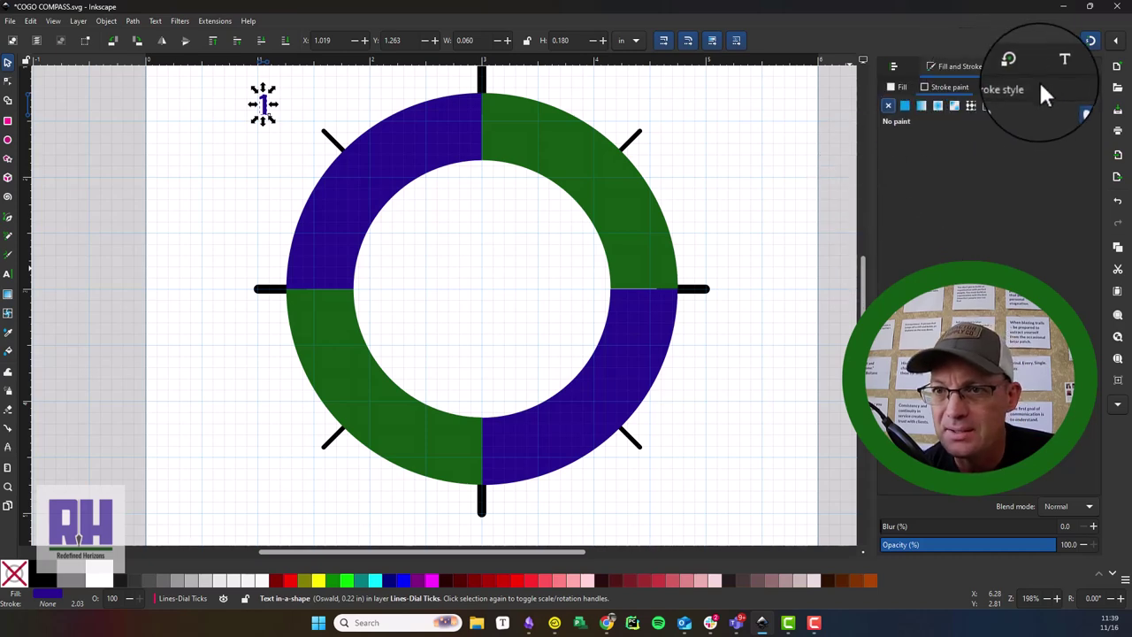
Step: Keep the label in Oswald and move it to the centre of the dial ring
left_click(1060, 67)
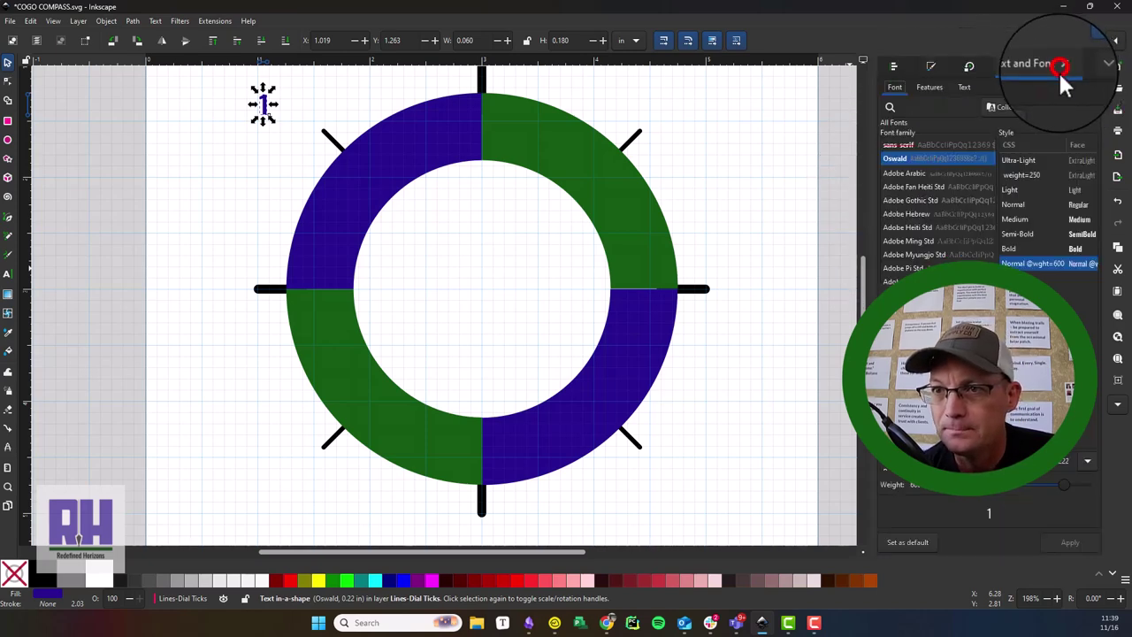
left_click(918, 156)
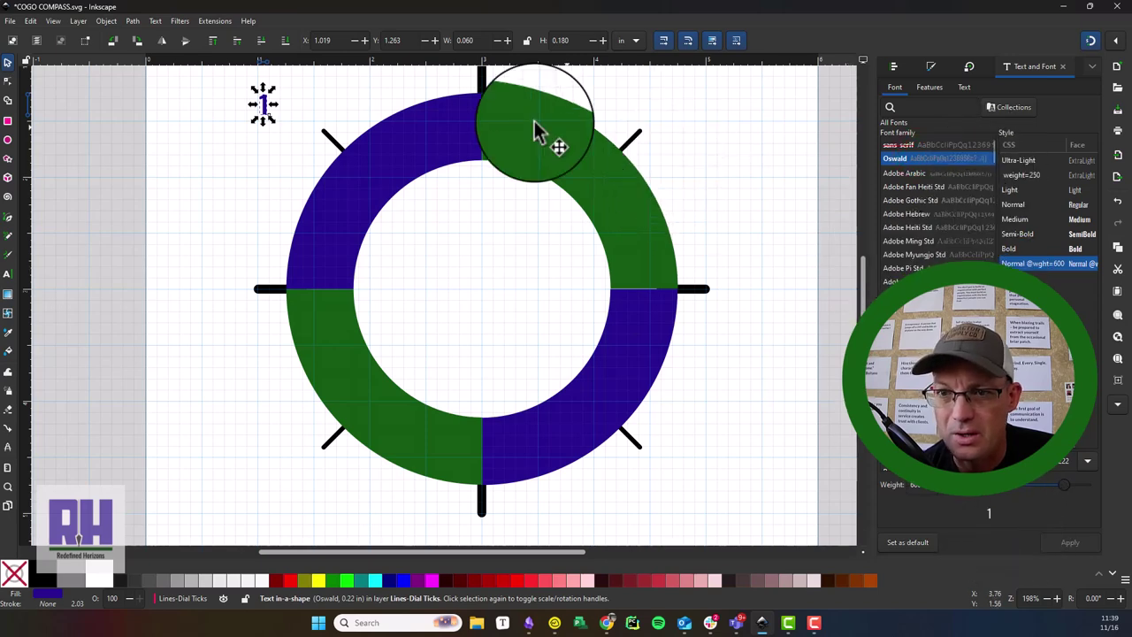
left_click_drag(262, 111, 461, 279)
mouse_move(464, 282)
left_mouse_down()
mouse_move(518, 321)
mouse_move(473, 292)
left_mouse_up()
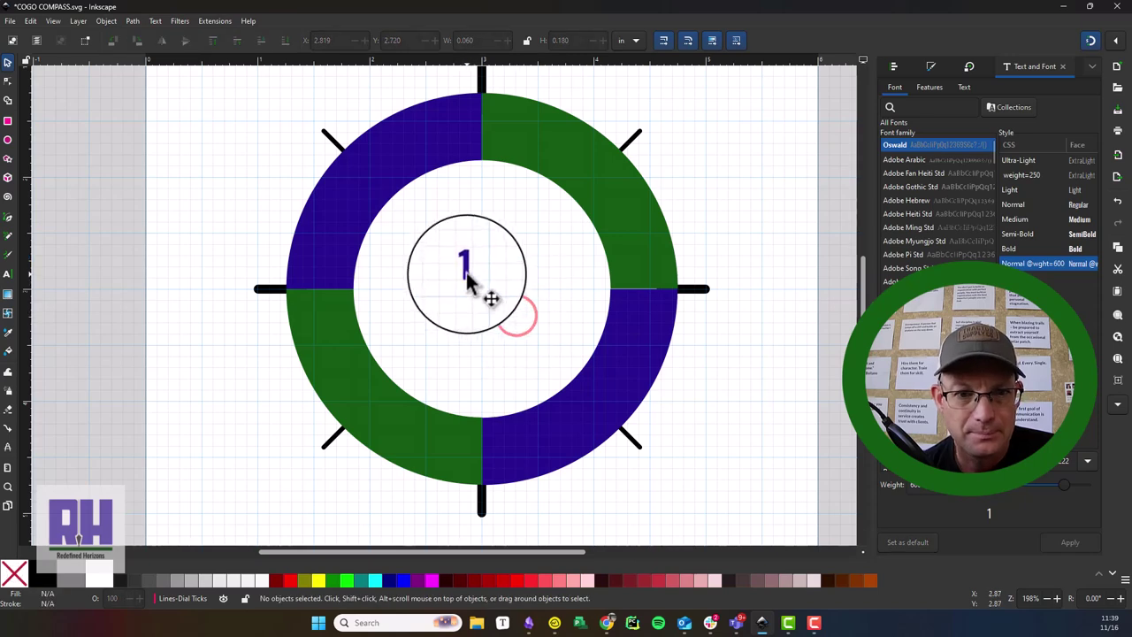
left_click(464, 268)
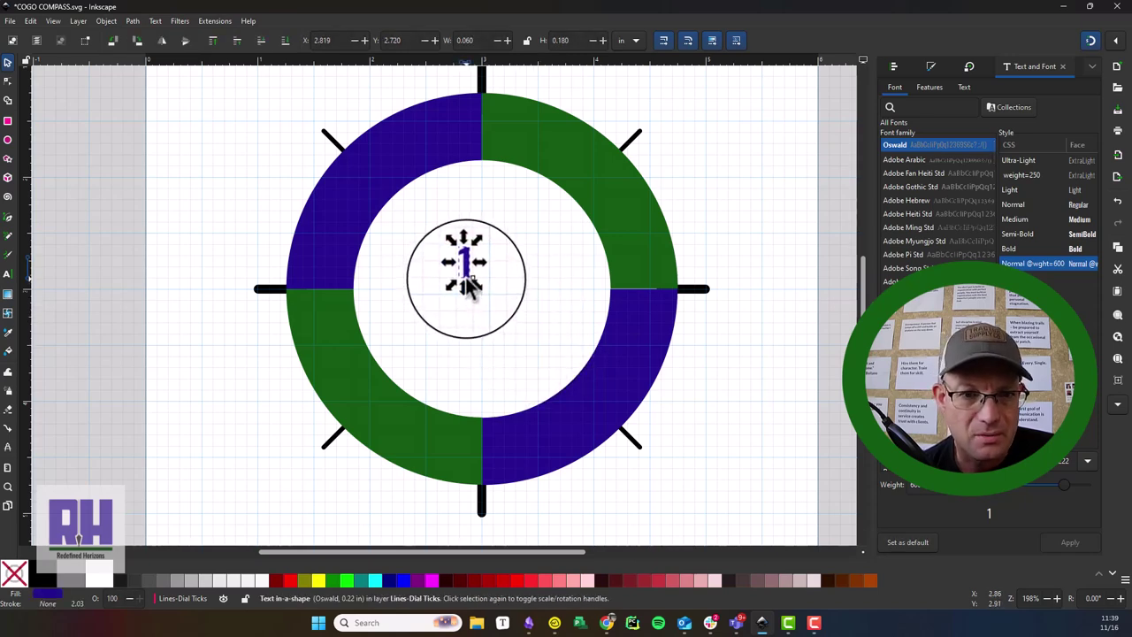
Step: Centre-align the '1' label and position it on a grid point inside the ring
left_click_drag(467, 279, 421, 235)
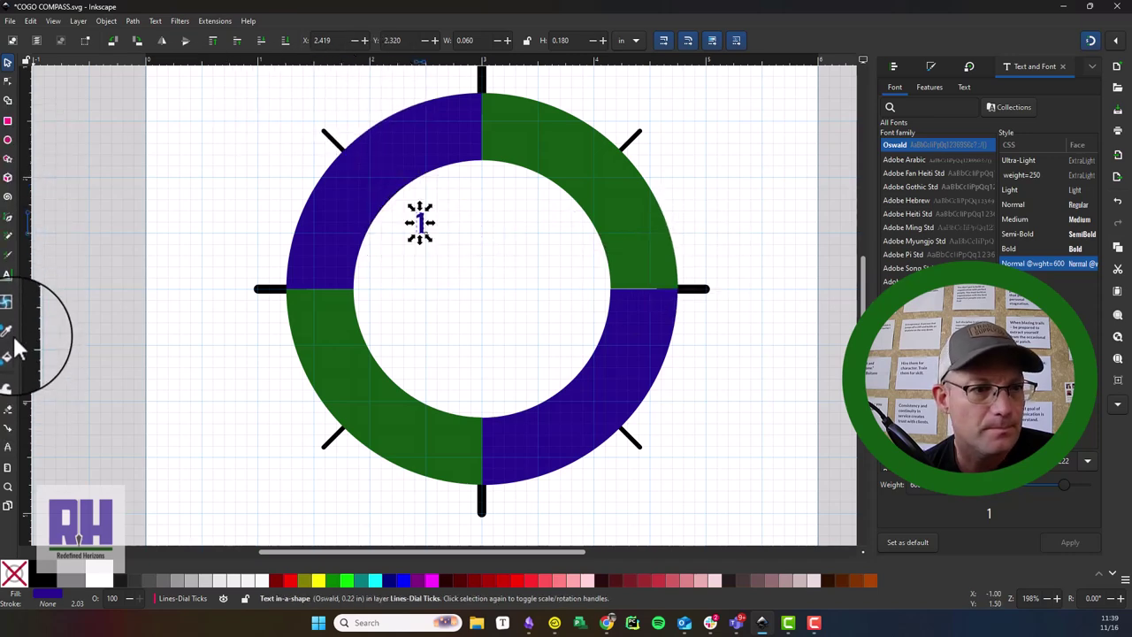
left_click(8, 273)
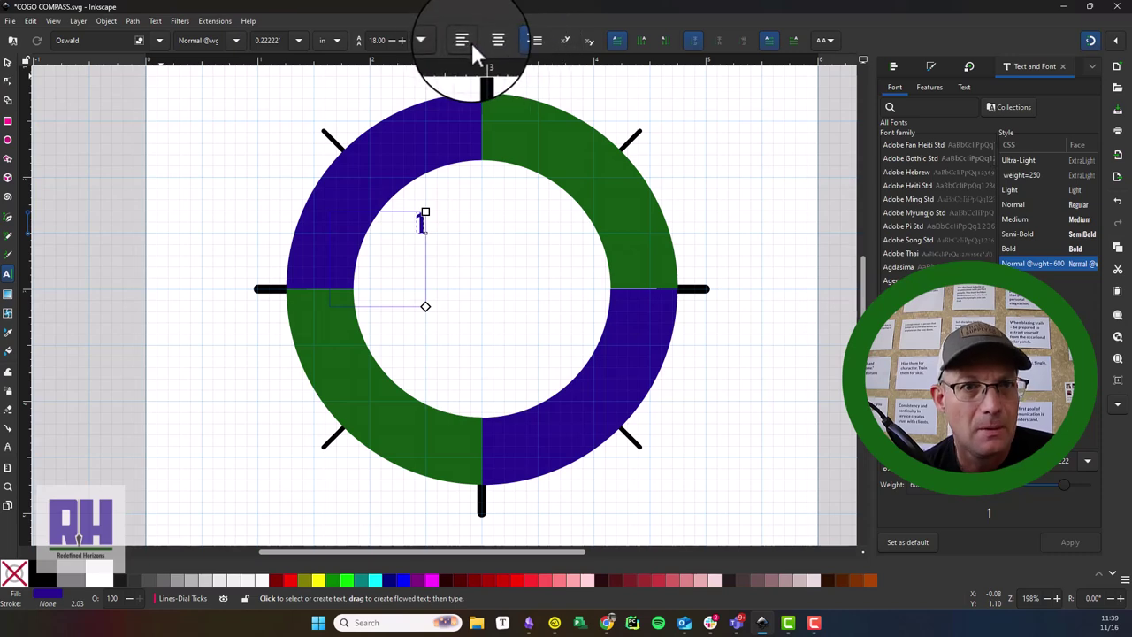
left_click(501, 40)
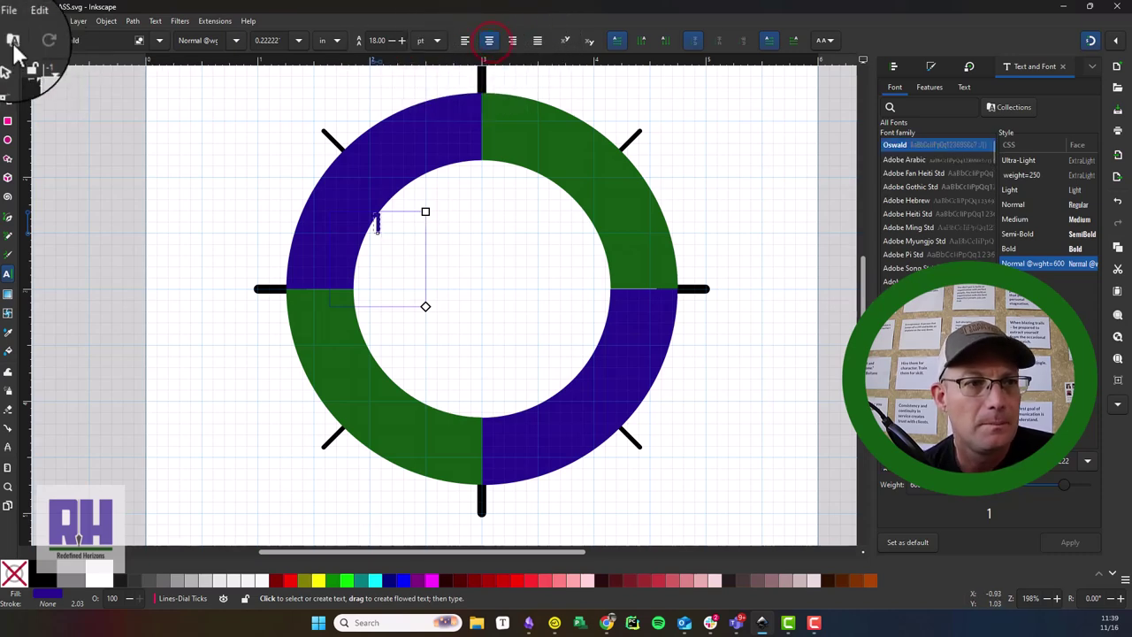
left_click(7, 62)
left_click_drag(369, 229, 429, 245)
left_click(478, 286)
left_click(418, 215)
left_click(420, 213)
Step: Duplicate the label one inch to the right and change the left copy to '4'
key("ctrl+d")
left_click_drag(436, 237, 539, 237)
left_click(964, 87)
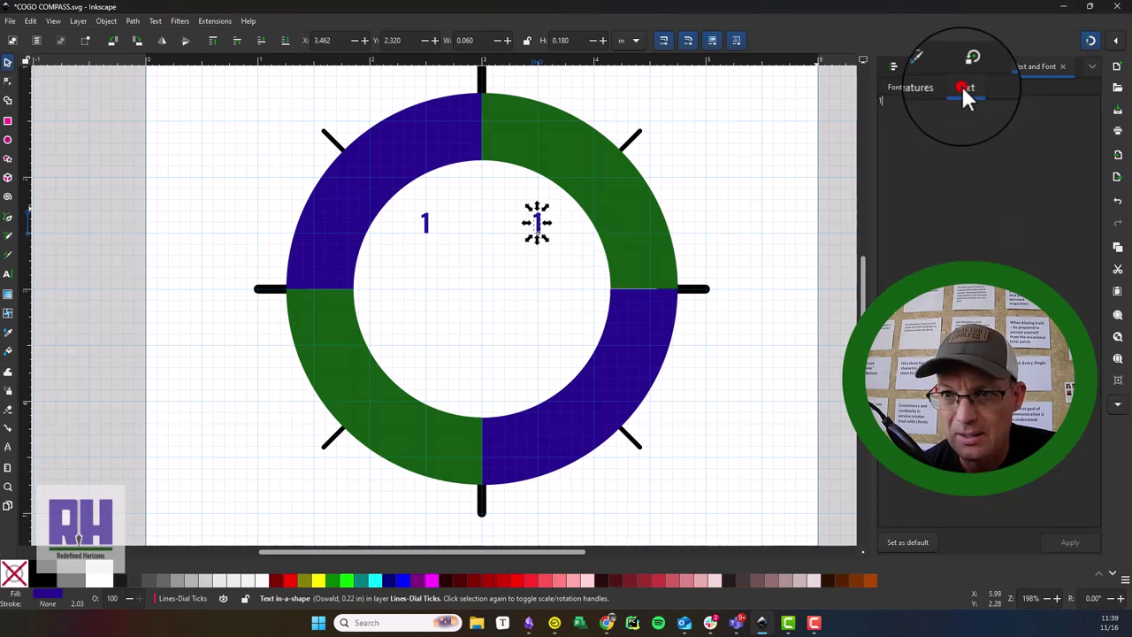
left_click(927, 122)
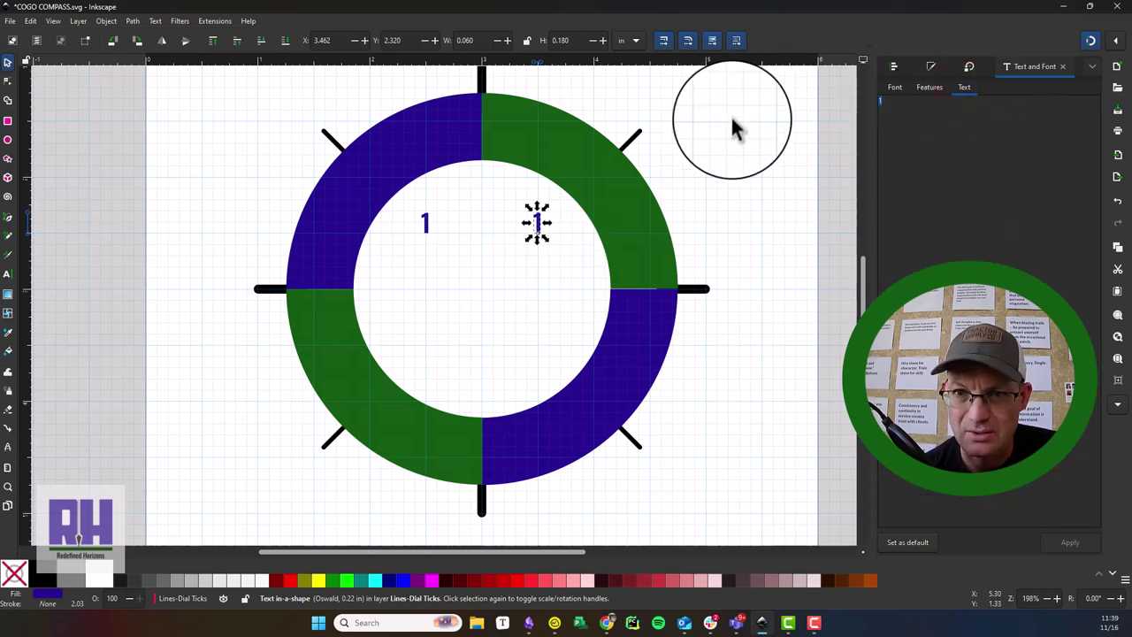
left_click(426, 225)
left_click(952, 133)
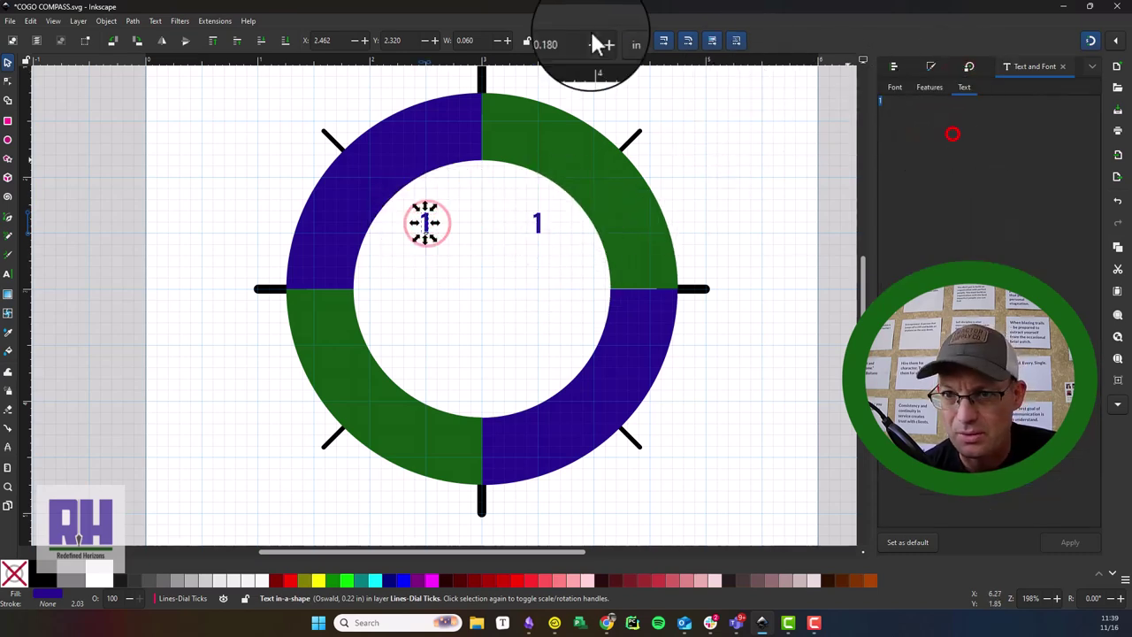
left_click(1070, 542)
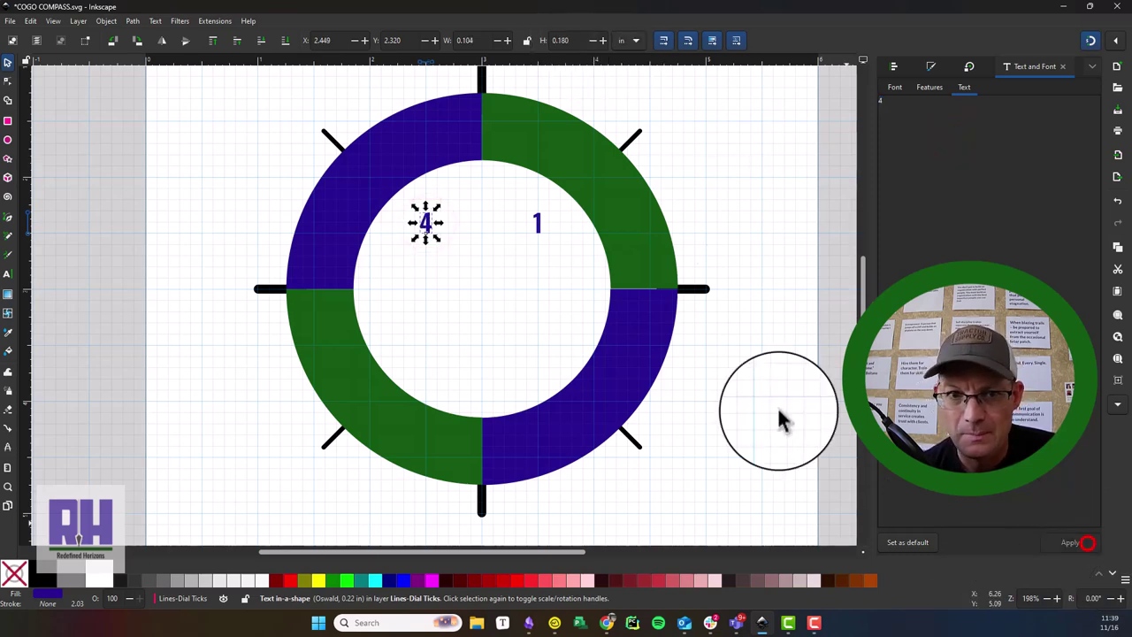
left_click(463, 276)
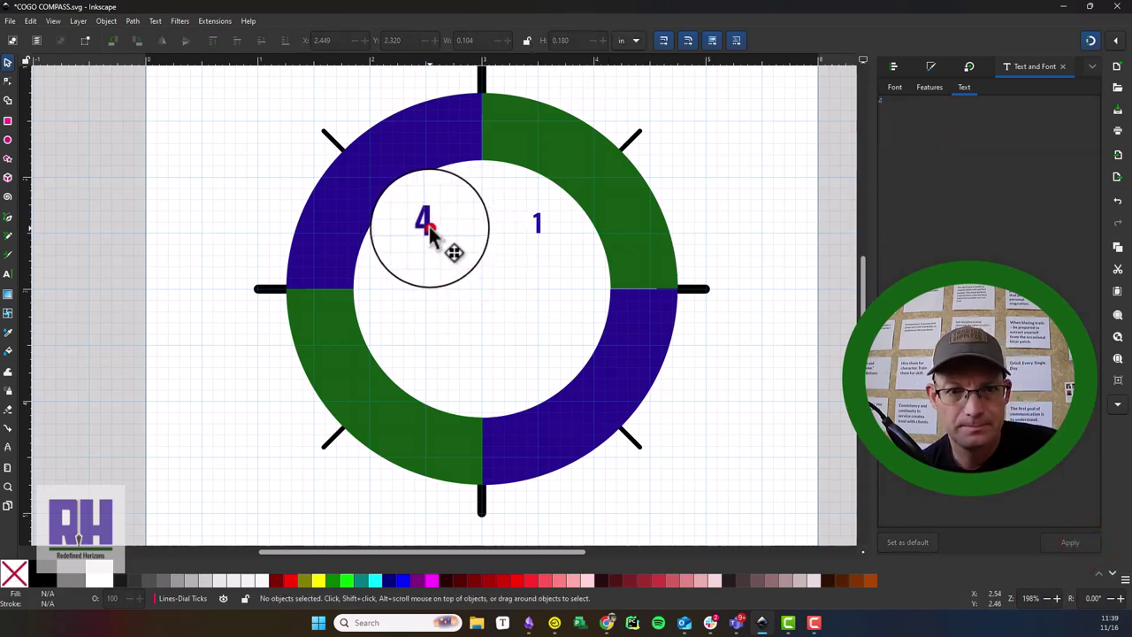
left_click(430, 228)
Step: Place a copy of '4' in the lower-left quadrant and change it to '3'
left_click_drag(425, 222, 428, 344)
left_click(427, 343)
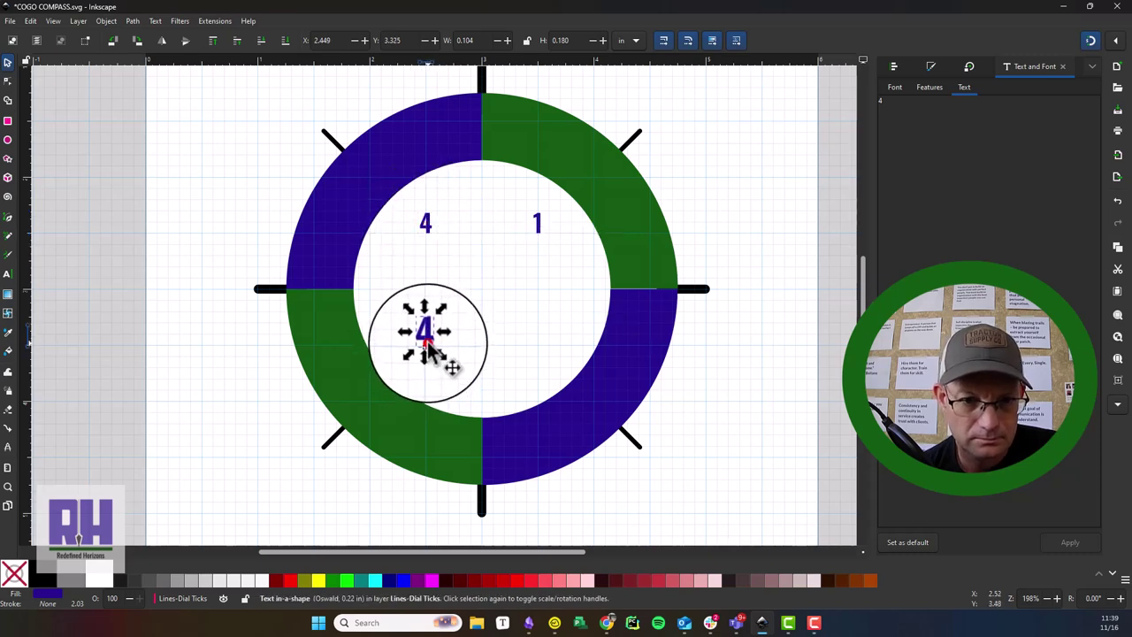
left_click(427, 345)
scroll(429, 353, "up", 4)
left_click_drag(426, 305, 429, 303)
scroll(551, 298, "down", 3)
left_click_drag(609, 293, 521, 369)
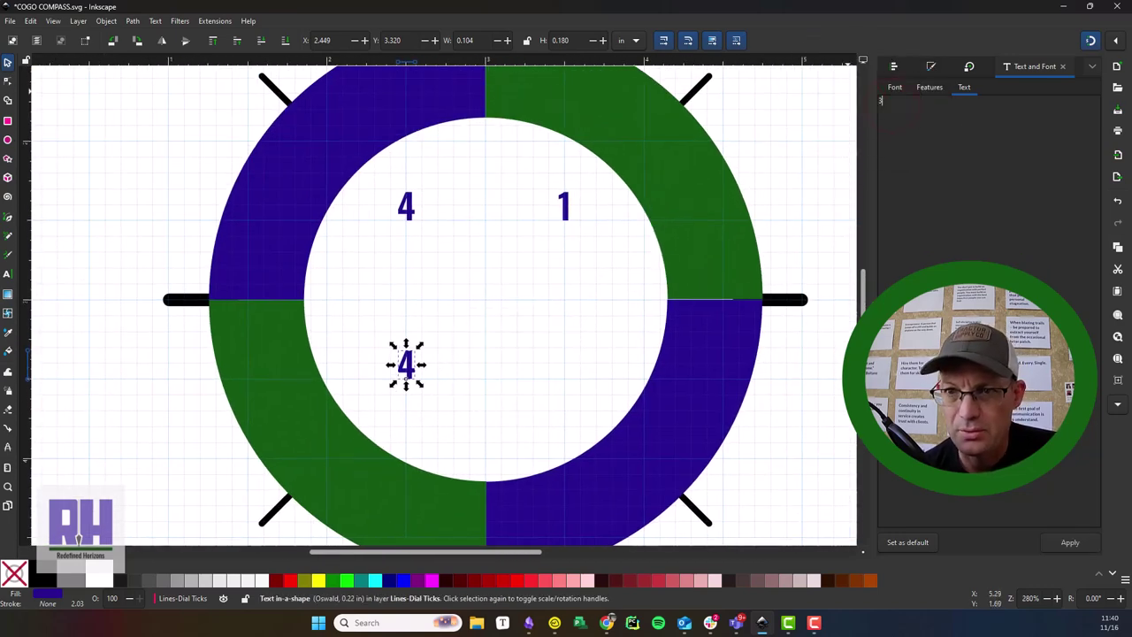
left_click(1067, 546)
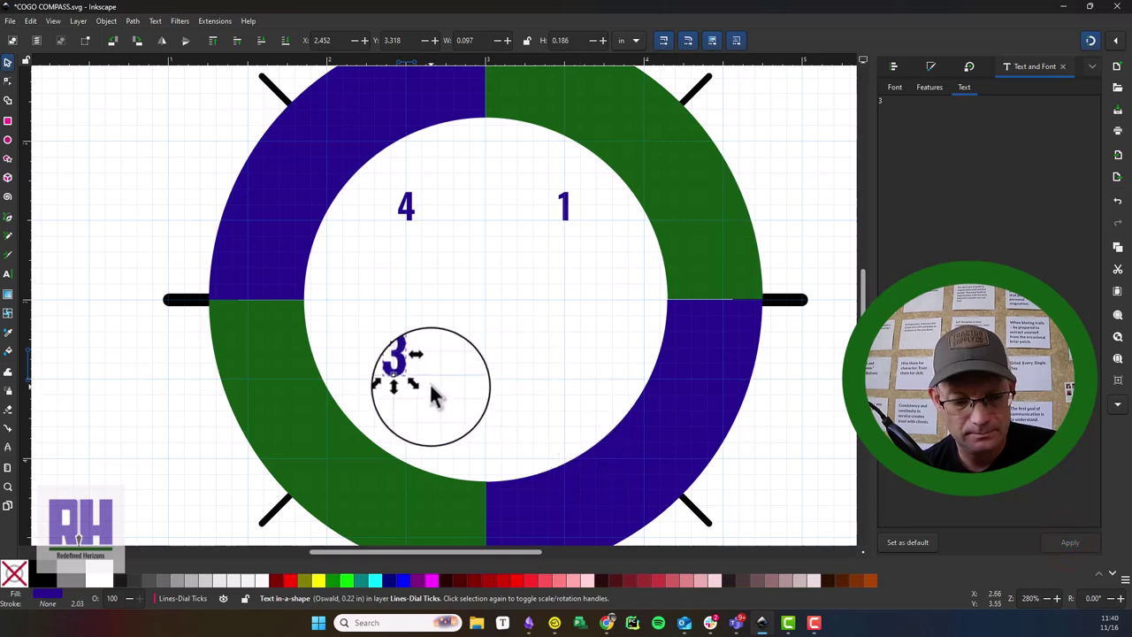
Step: Place a copy of '3' in the lower-right quadrant and change it to '2'
left_click_drag(406, 379, 560, 371)
scroll(570, 383, "up", 3)
left_click(915, 152)
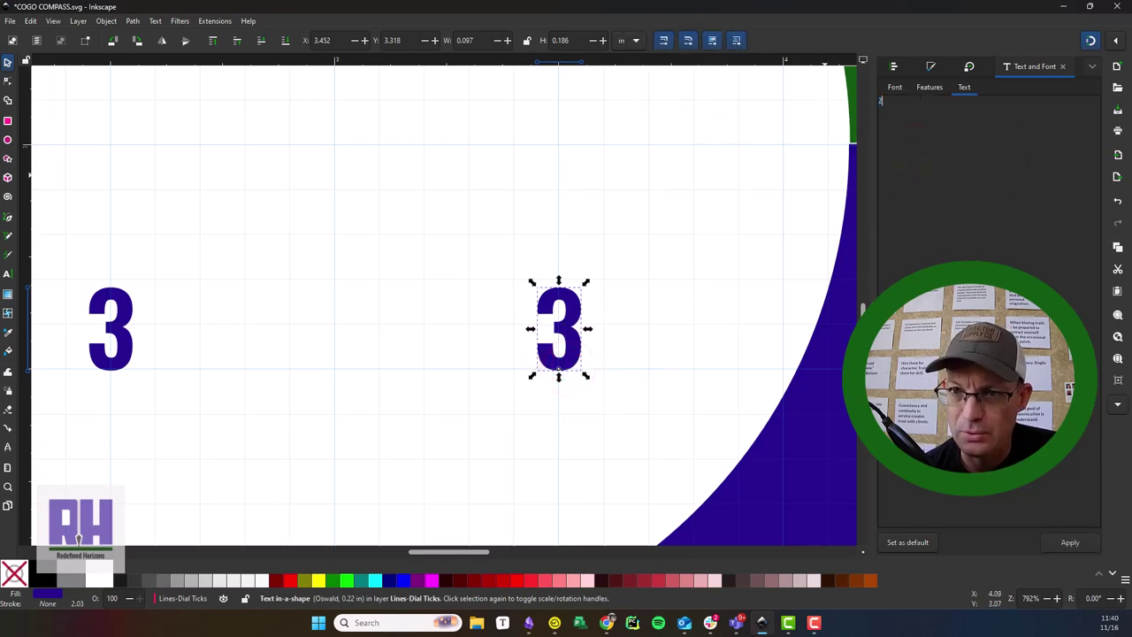
left_click(1095, 550)
scroll(467, 223, "down", 4)
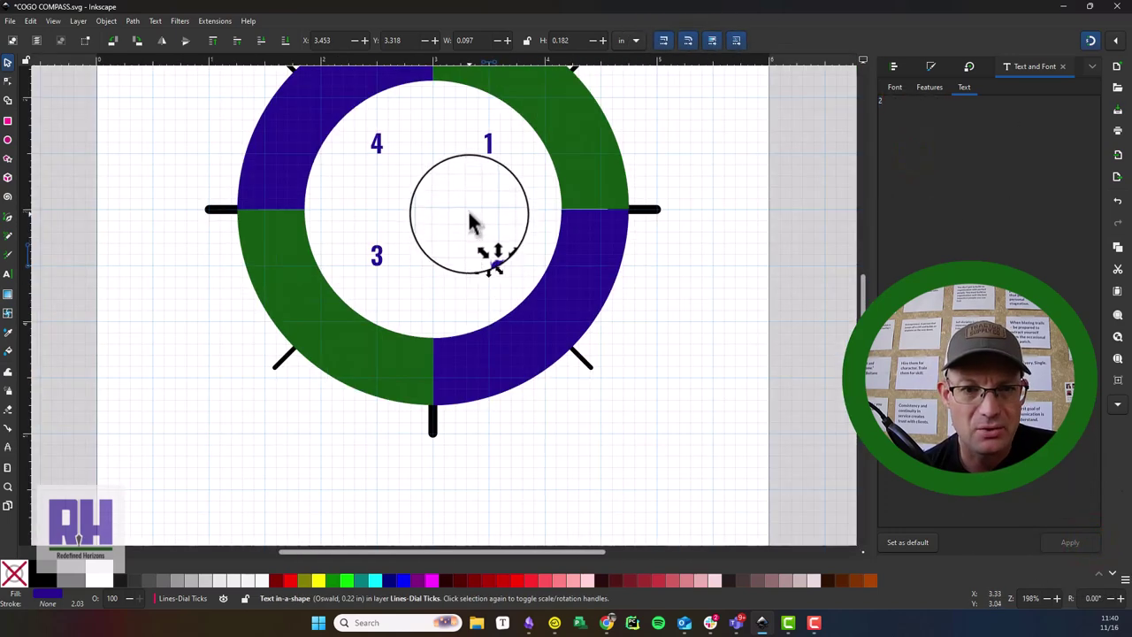
Step: Make all four number labels black
left_click(368, 325, "shift")
left_click(368, 213, "shift")
left_click(474, 213, "shift")
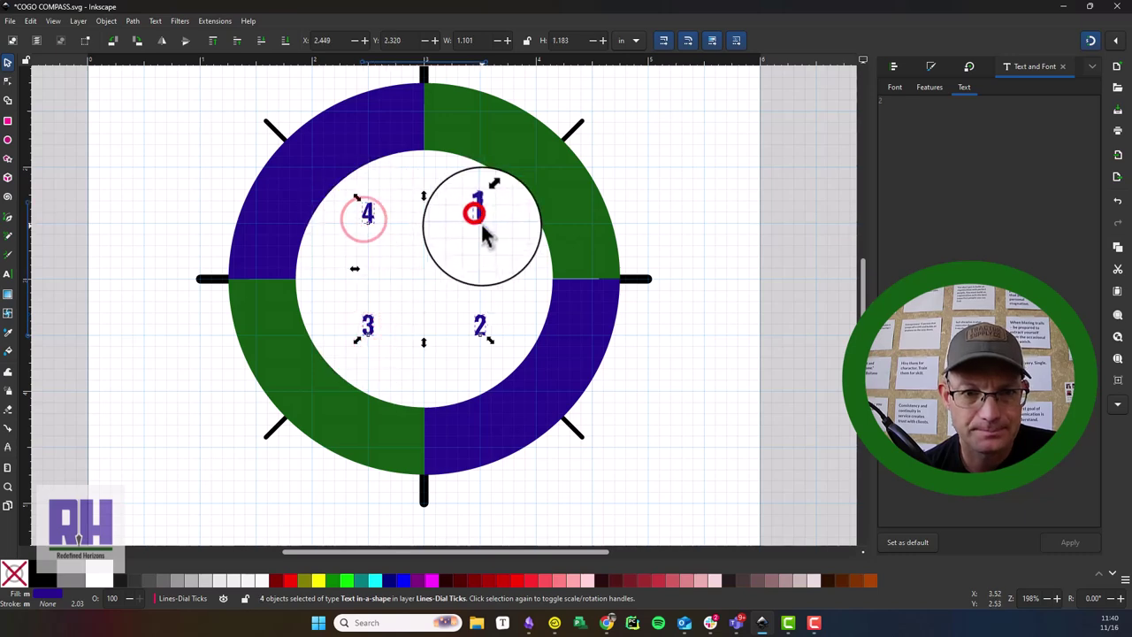
left_click(43, 576)
Step: Move the four number labels onto the Text-Regular layer
left_click(78, 20)
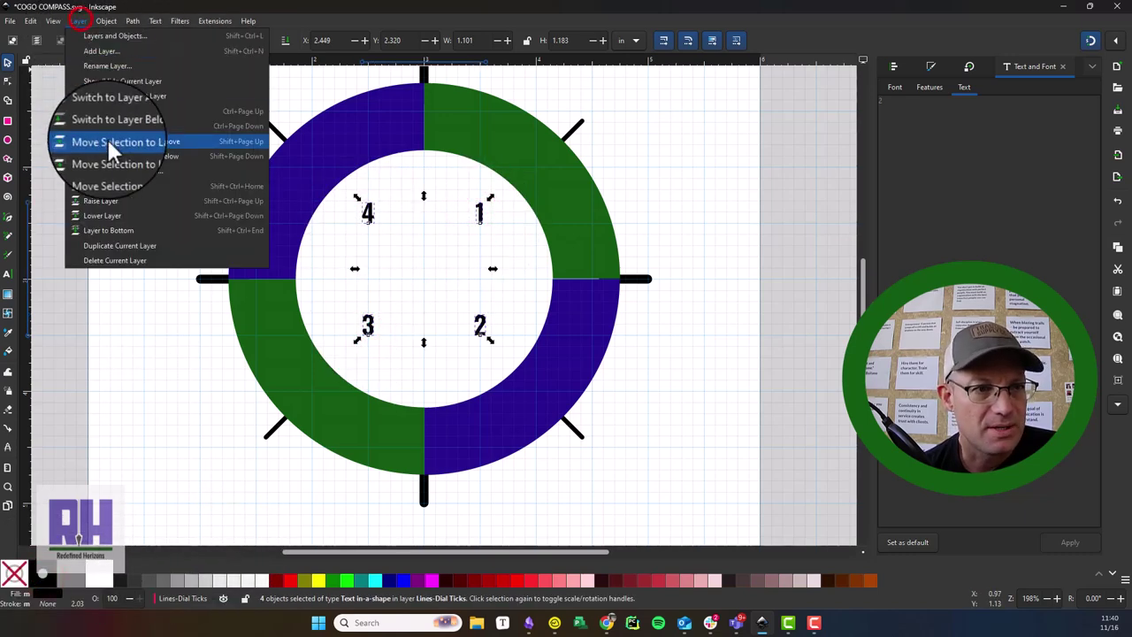
left_click(113, 171)
left_click(558, 272)
left_click(612, 389)
left_click(734, 379)
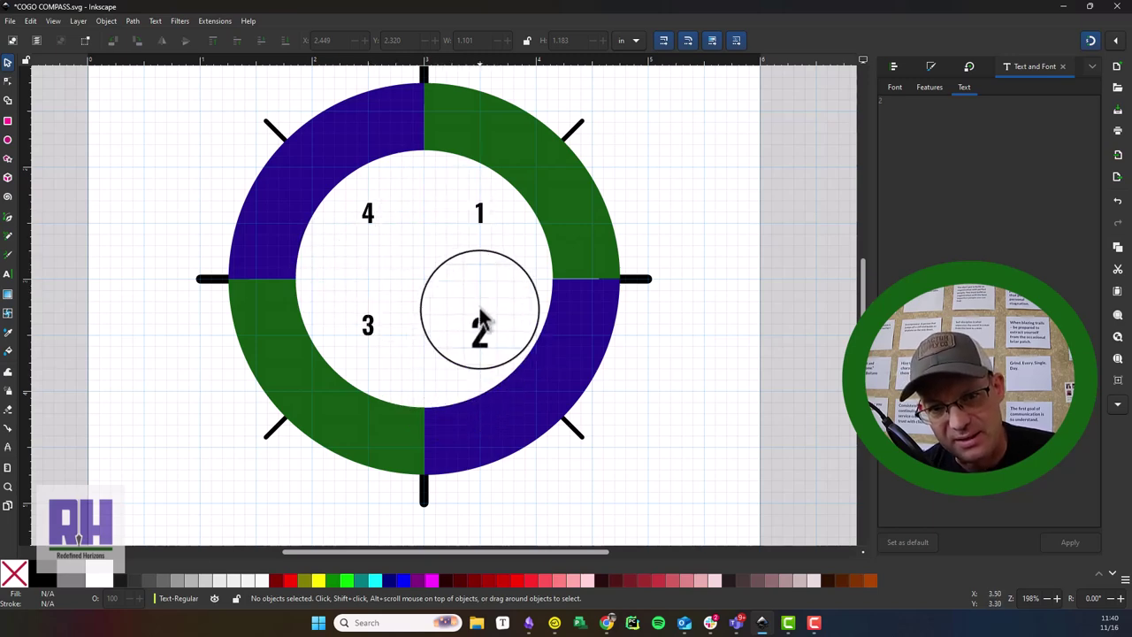
left_click_drag(434, 306, 533, 301)
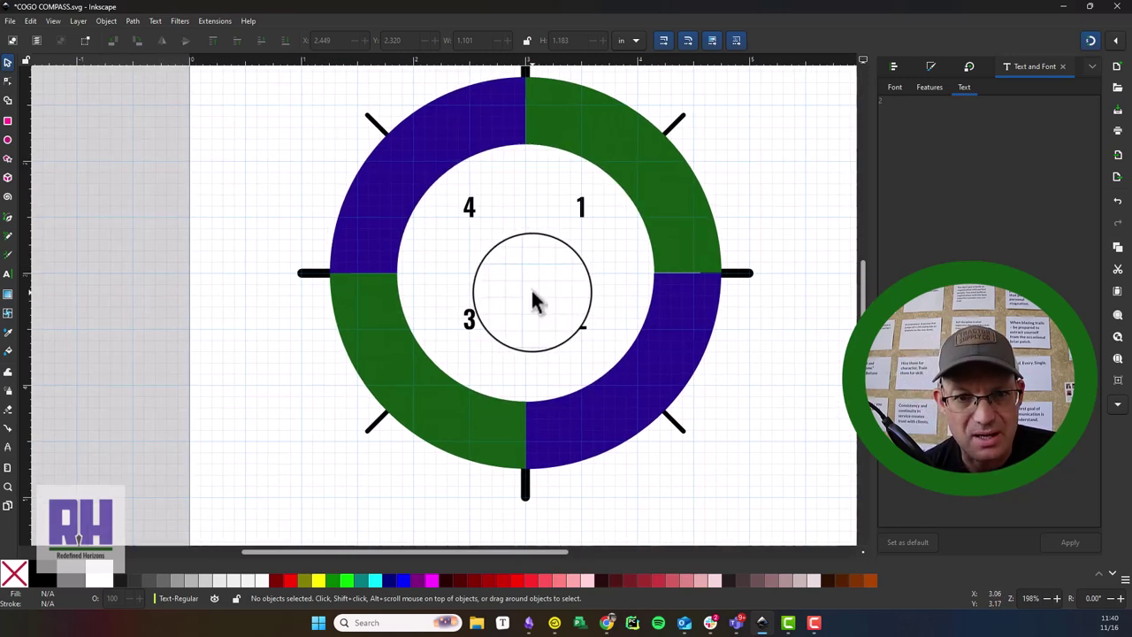
left_click_drag(533, 250, 475, 281)
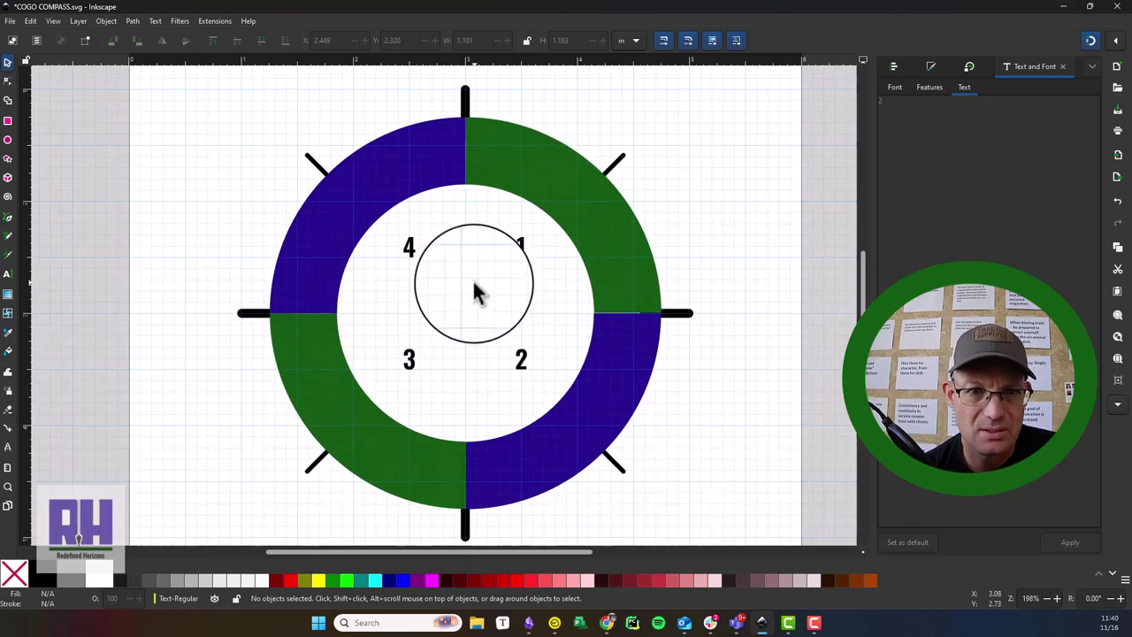
scroll(422, 301, "up", 1)
scroll(422, 301, "down", 1)
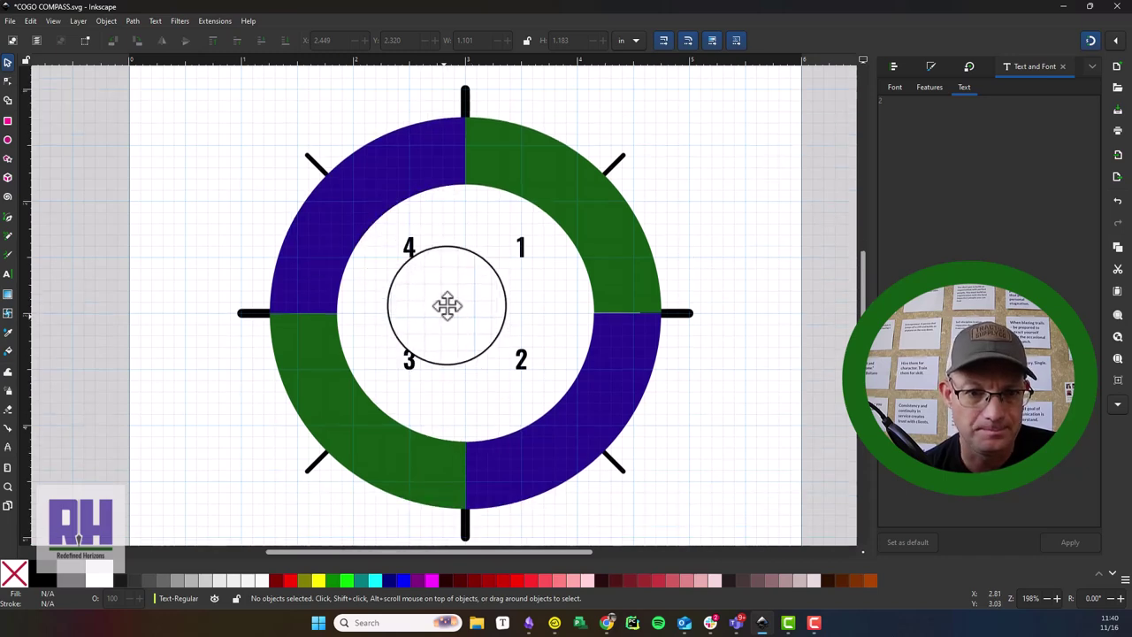
scroll(447, 295, "down", 1)
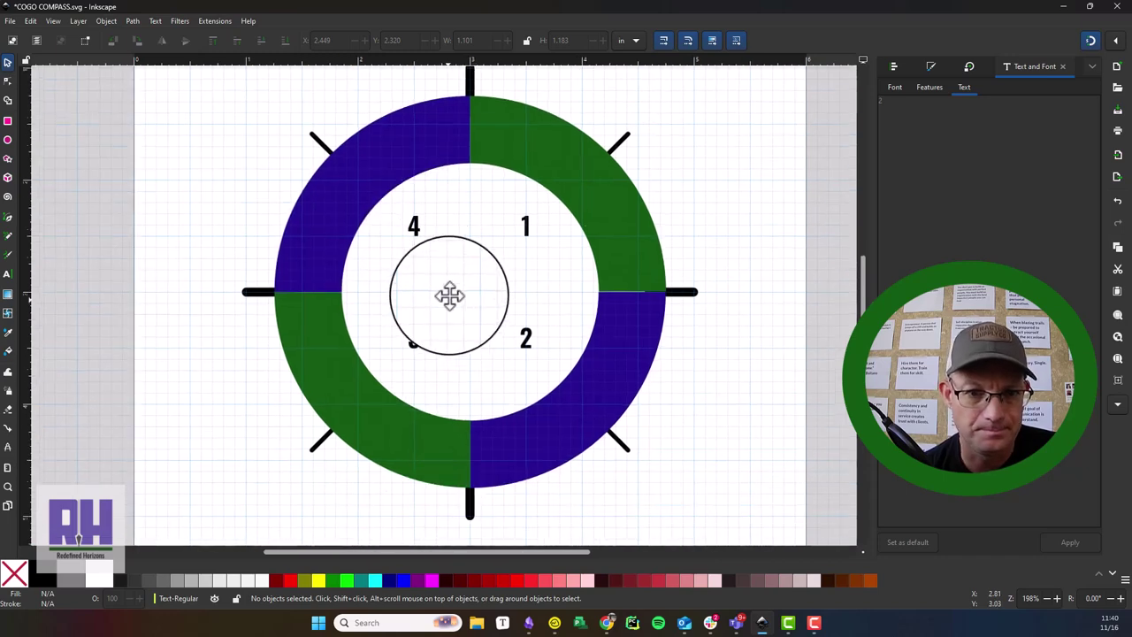
Step: Draw a light gray square over the upper-left inner quadrant and lower it beneath the number 4
left_click(13, 121)
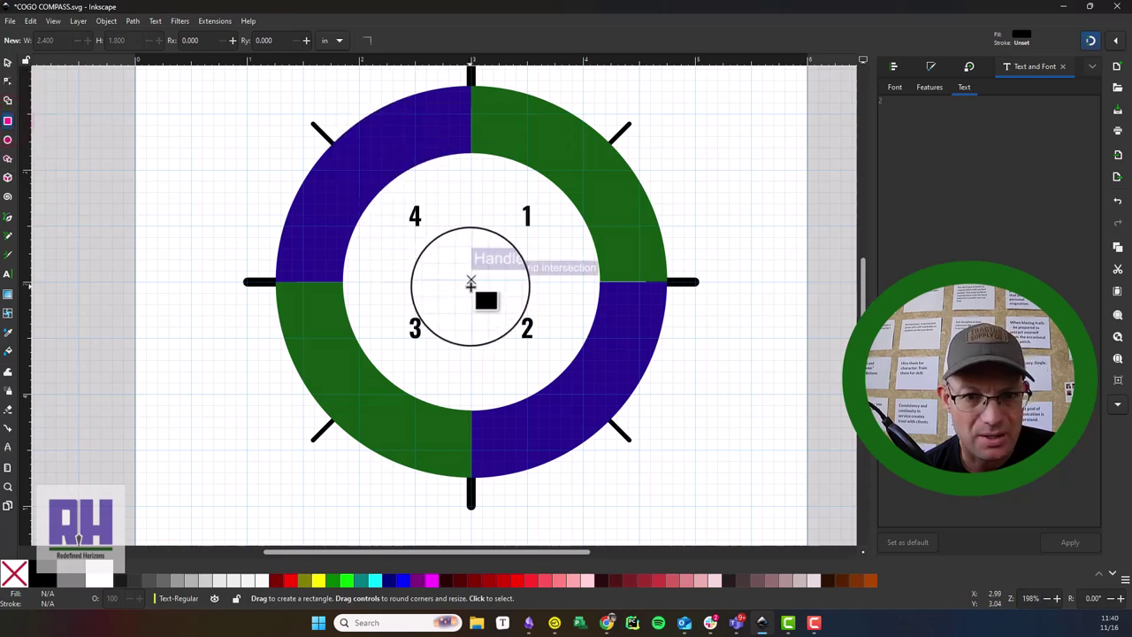
left_click_drag(470, 281, 336, 149)
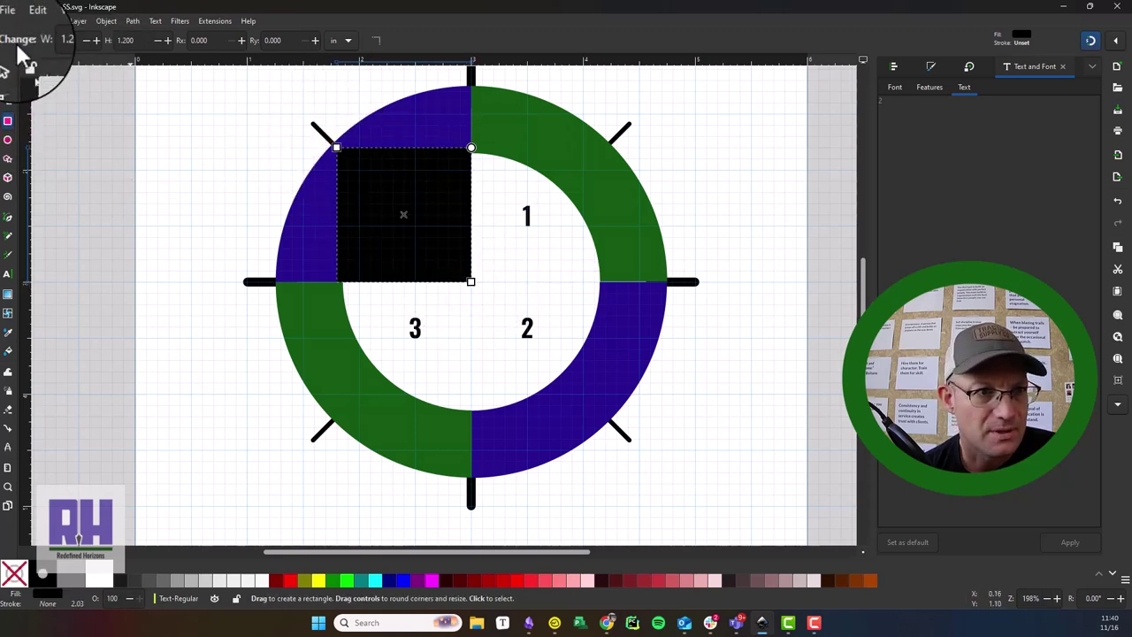
left_click(7, 62)
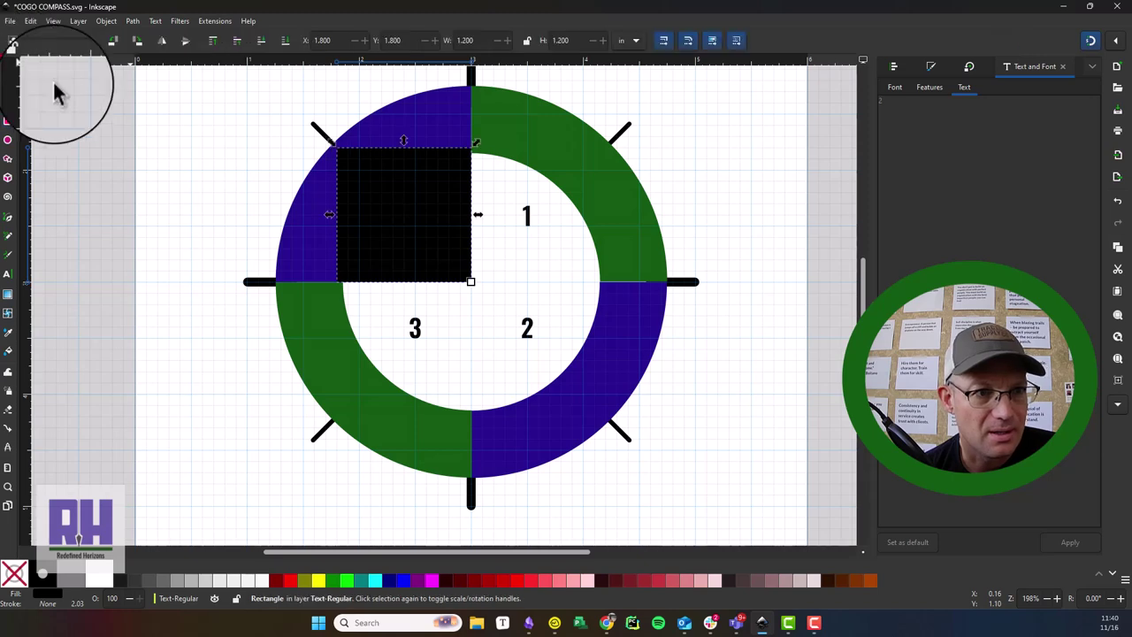
left_click(189, 585)
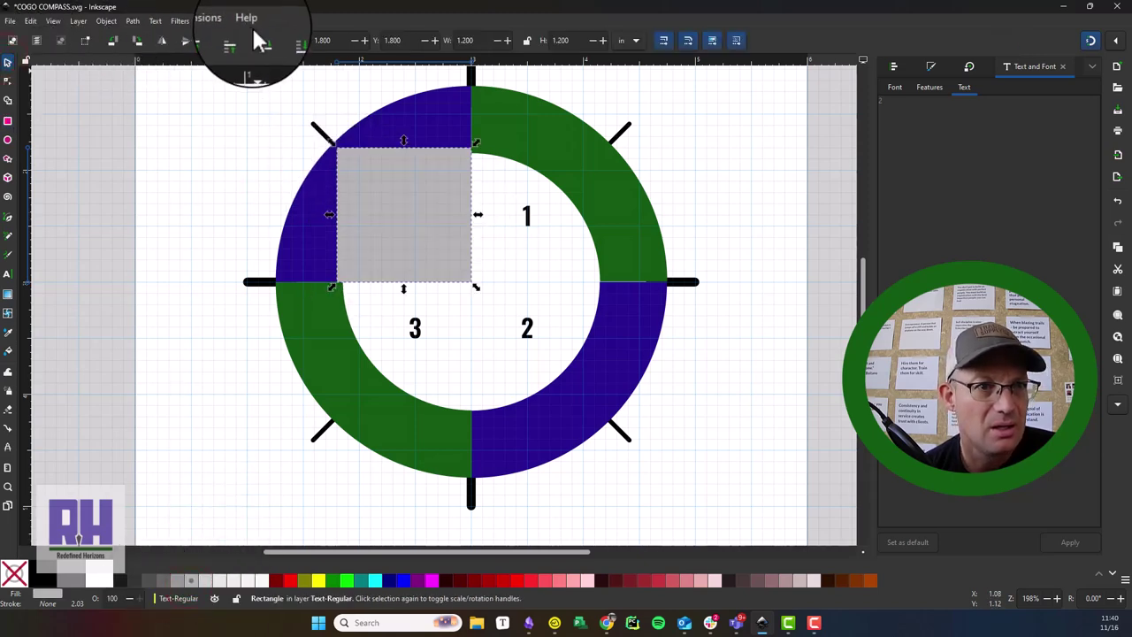
left_click(285, 41)
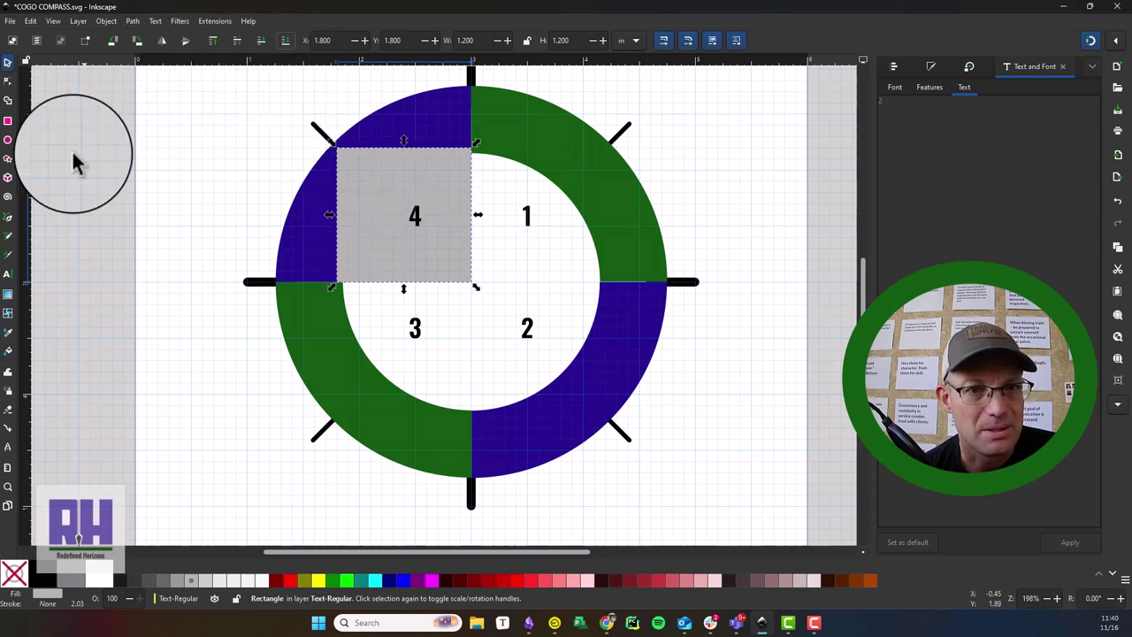
Step: Move the gray square into the Shapes-Dial layer
left_click(79, 21)
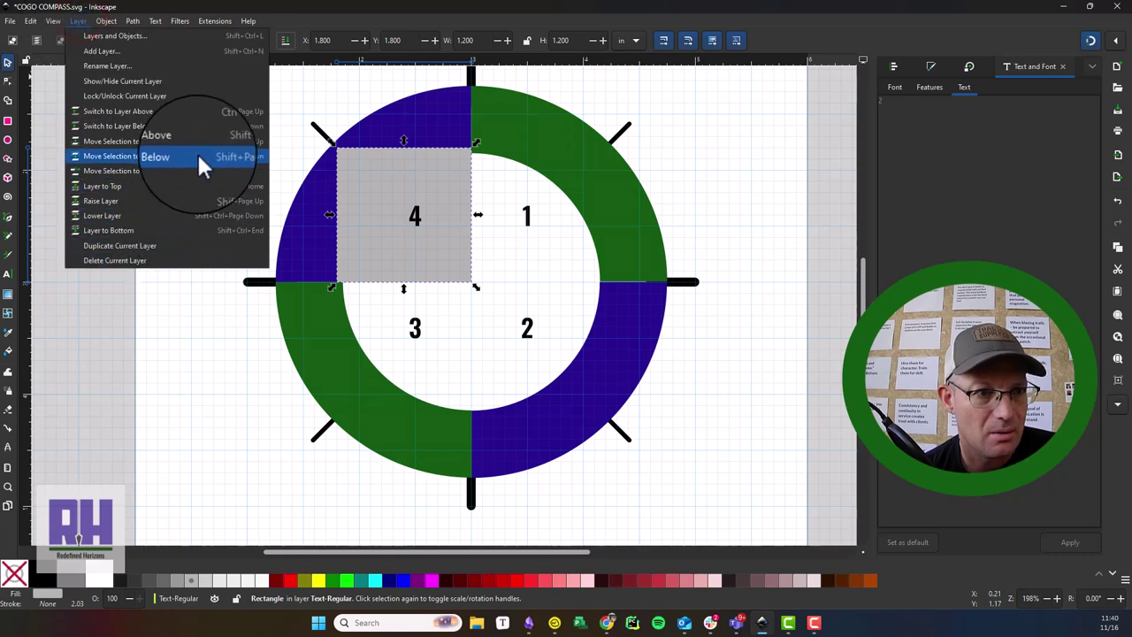
left_click(199, 171)
left_click(575, 287)
left_click(616, 387)
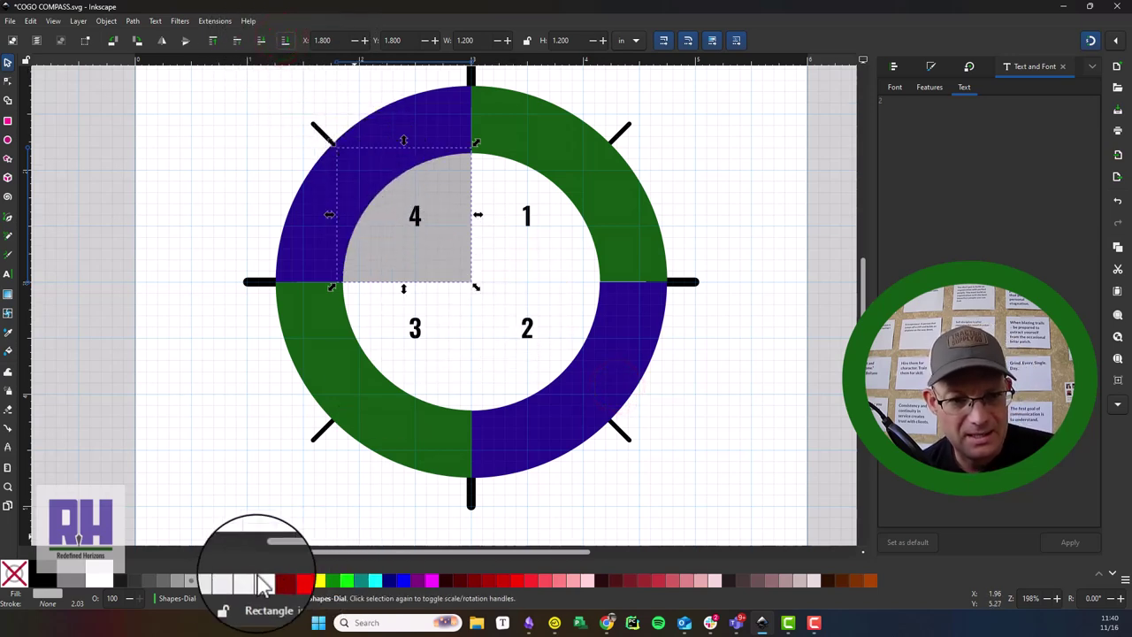
Step: Fill the square with 30% Gray, place one in quadrant 2 and send it behind the ring
left_click(232, 581)
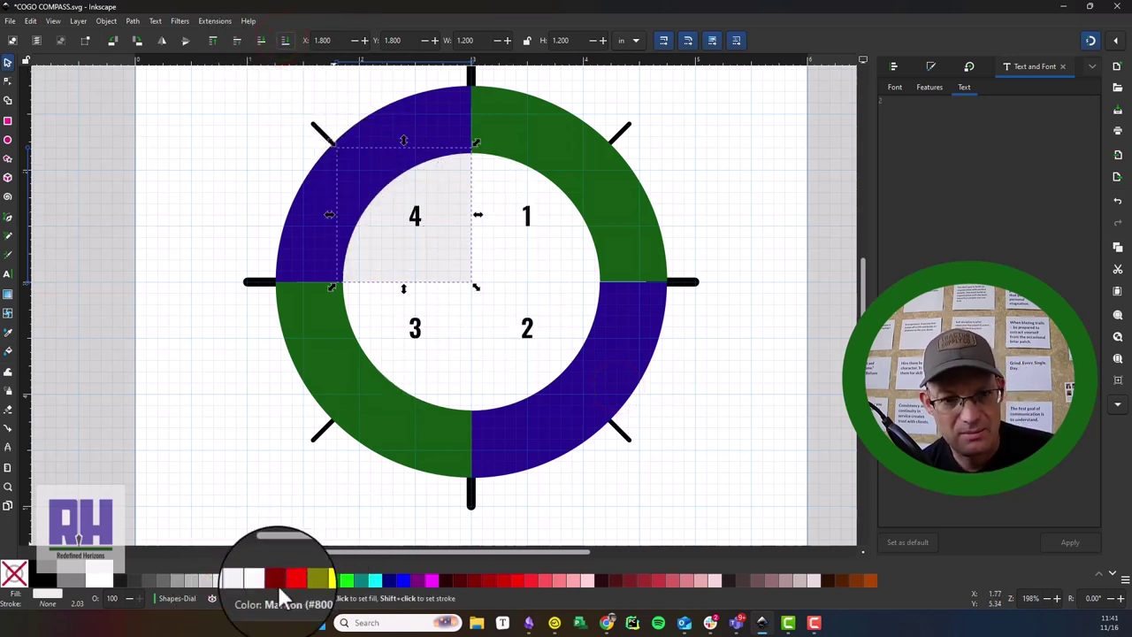
left_click(220, 581)
left_click(207, 581)
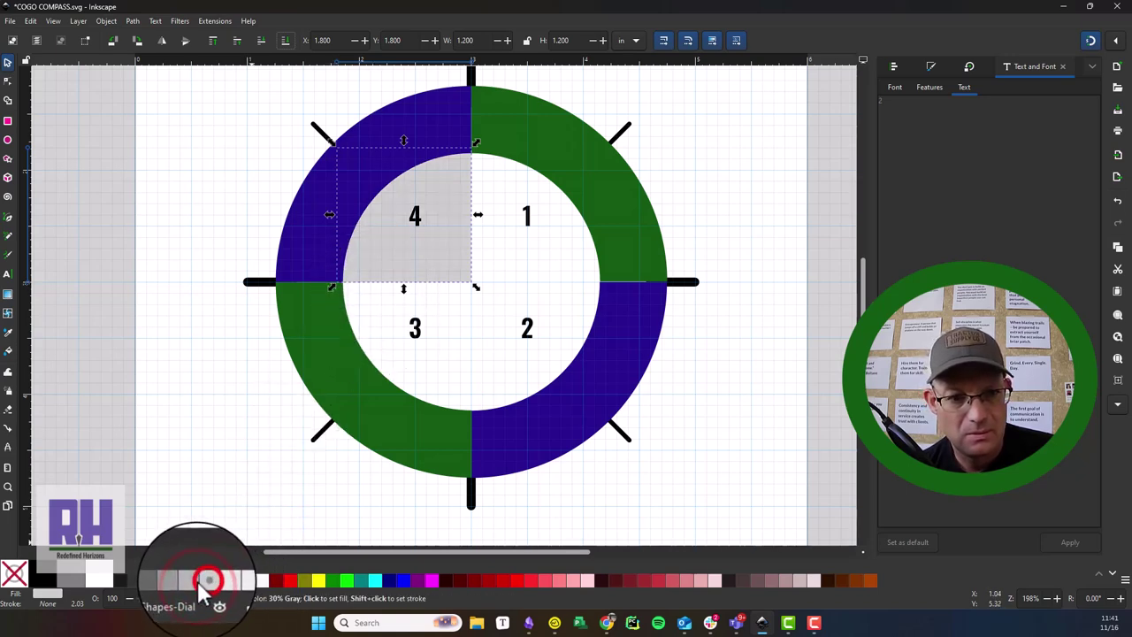
left_click_drag(395, 246, 503, 289)
left_click(283, 40)
left_click(741, 209)
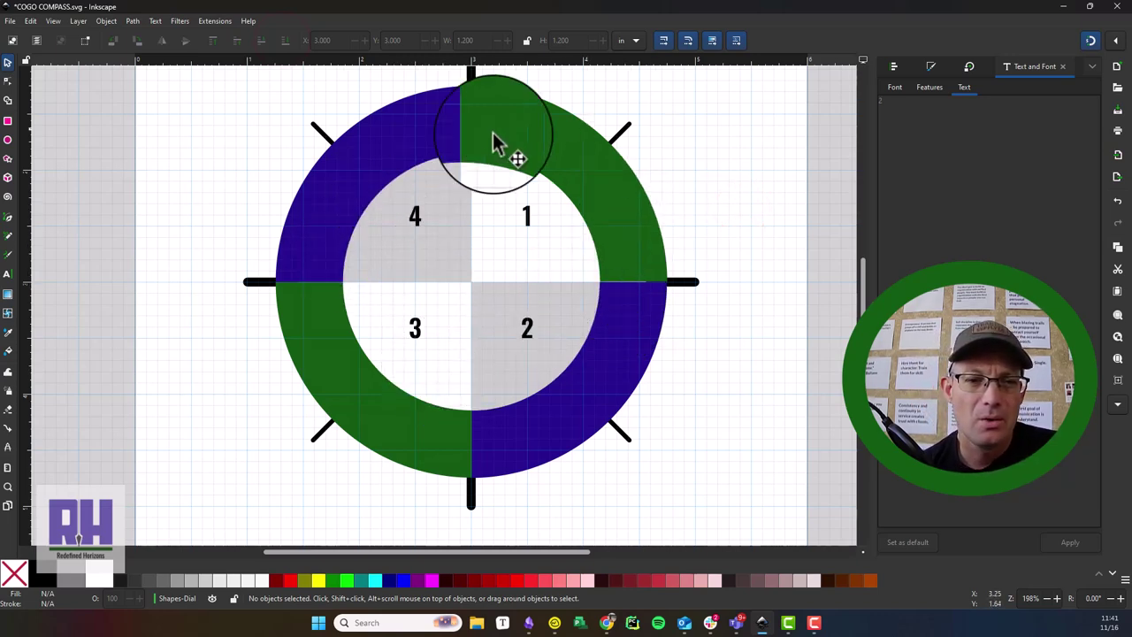
Step: Try splitting the quadrant 4 gray square along the ring's edge, then undo it
left_click_drag(775, 185, 753, 137)
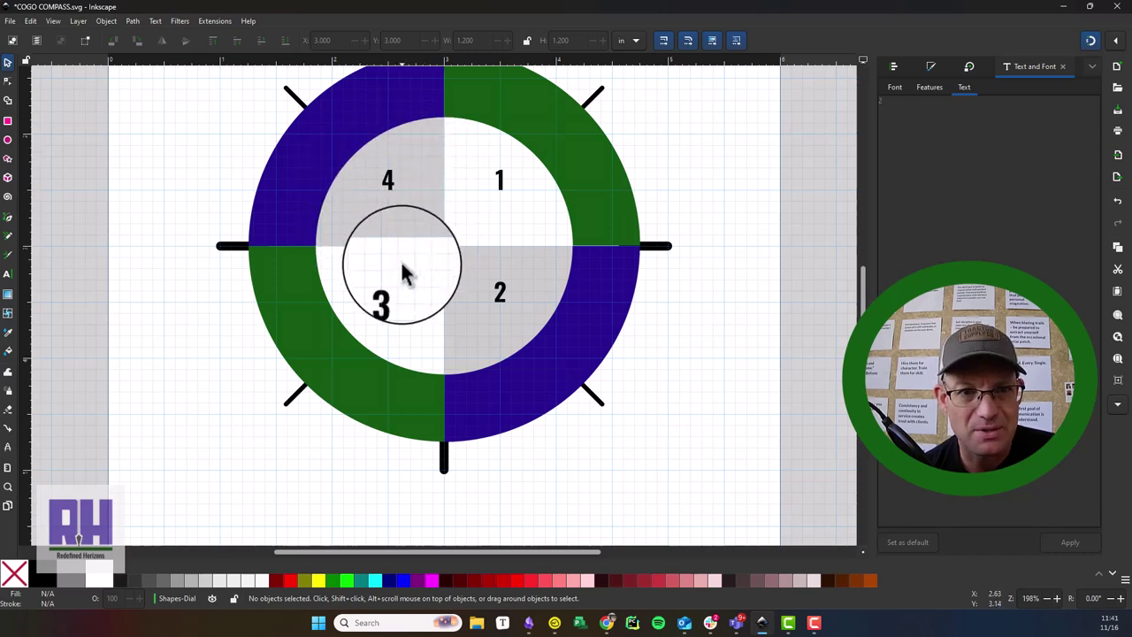
mouse_move(397, 288)
left_mouse_down()
mouse_move(461, 361)
mouse_move(435, 364)
left_mouse_up()
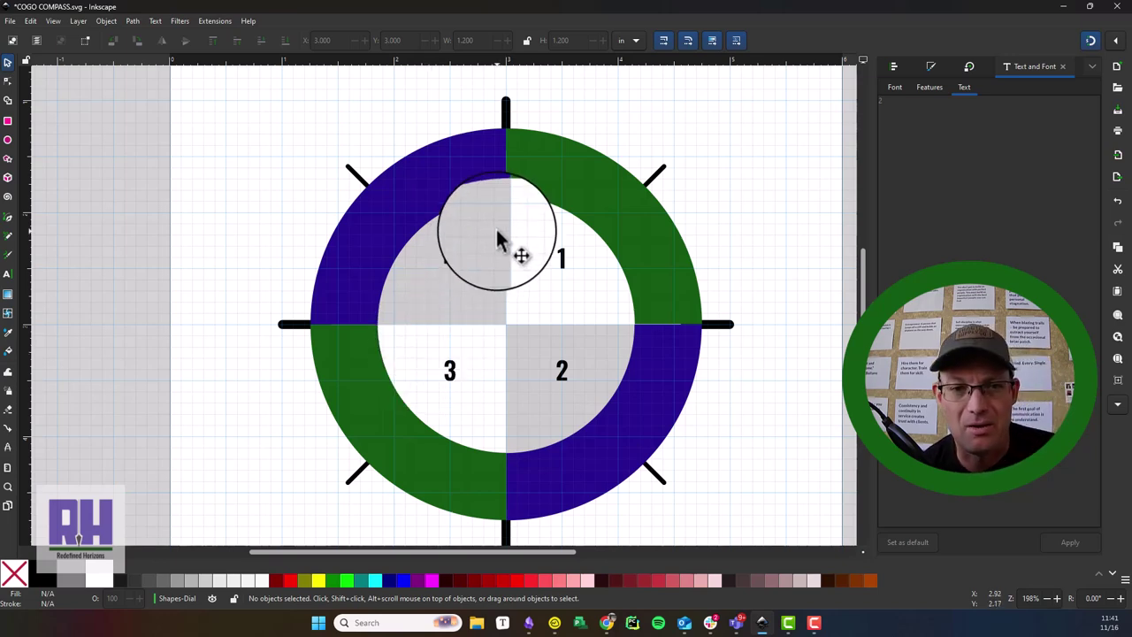
left_click(500, 293)
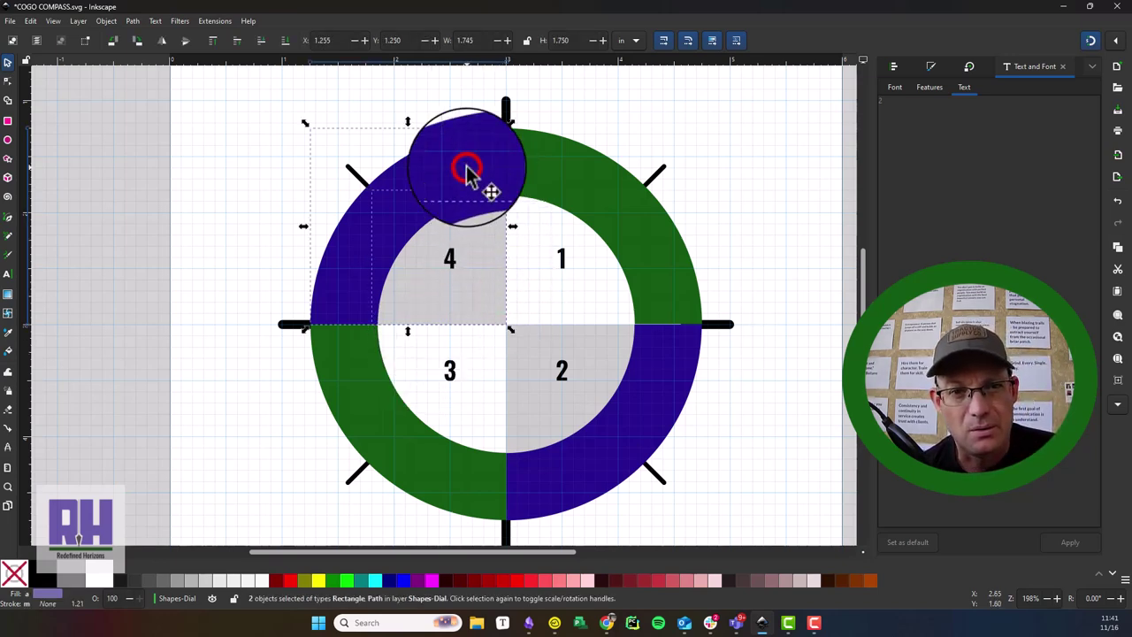
left_click(132, 22)
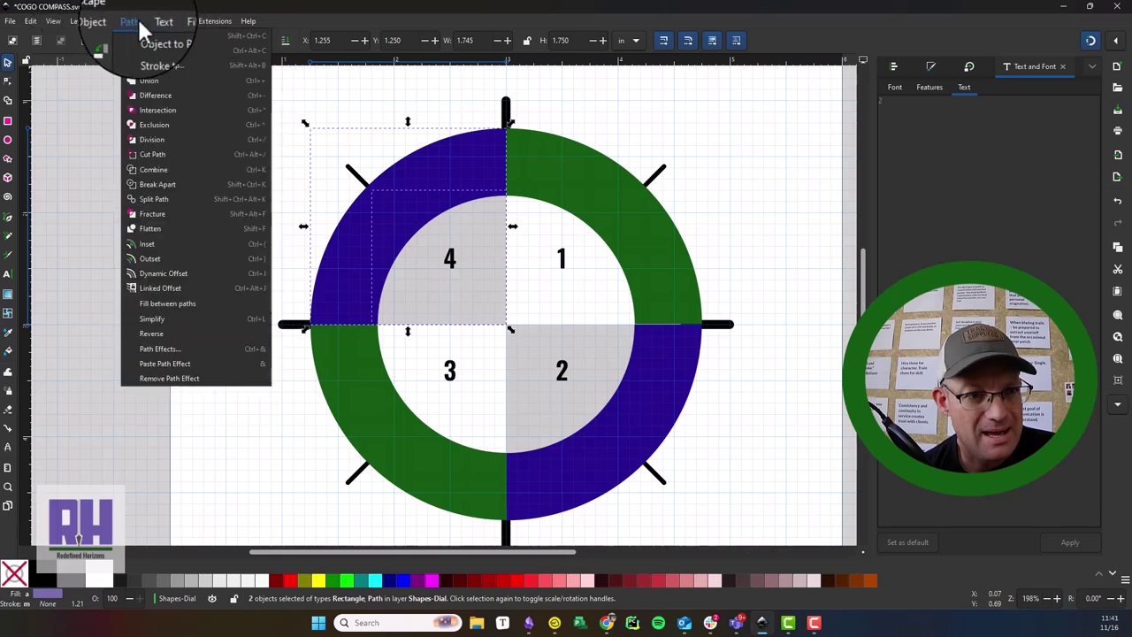
left_click(167, 135)
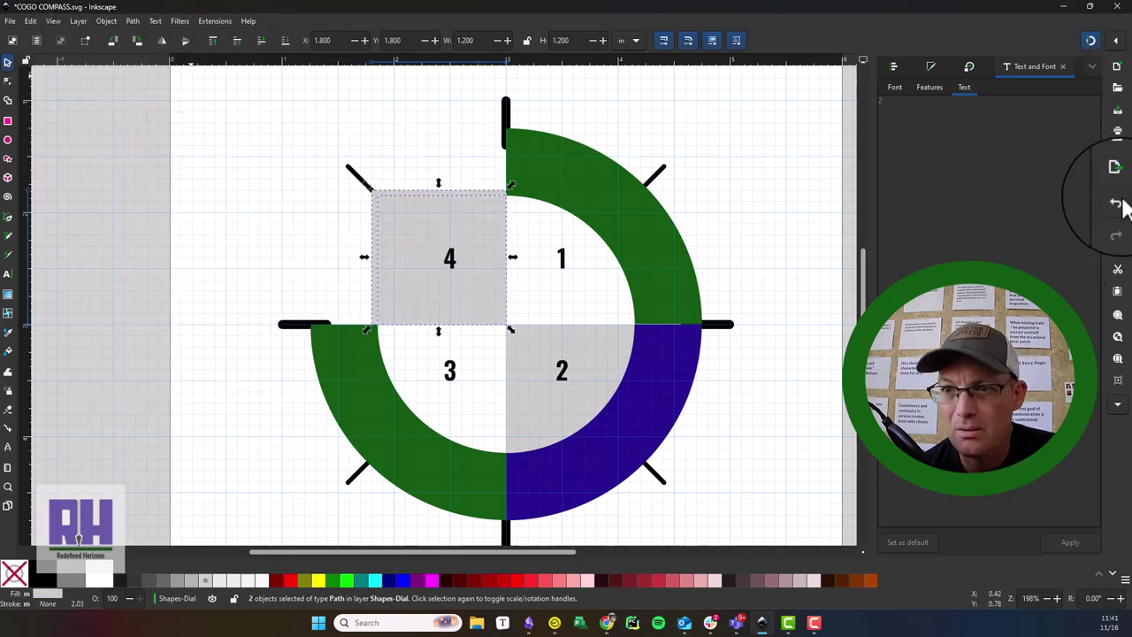
left_click(1118, 202)
Step: Move the gray square and the blue upper-left arc together to the page's top right
left_click(468, 263)
left_click(467, 160, "shift")
left_click_drag(469, 165, 755, 161)
left_click(762, 480)
Step: Cut the arc out of the gray square with Path > Difference and snap the quarter shape into quadrant 4
left_click(690, 230)
left_click(719, 278)
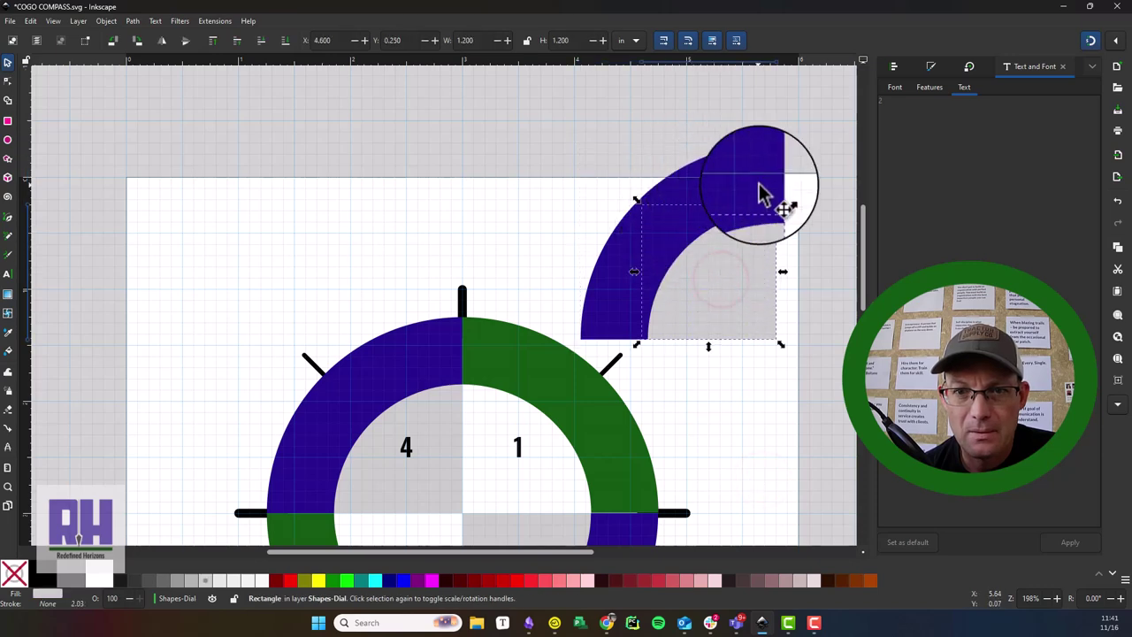
left_click(128, 20)
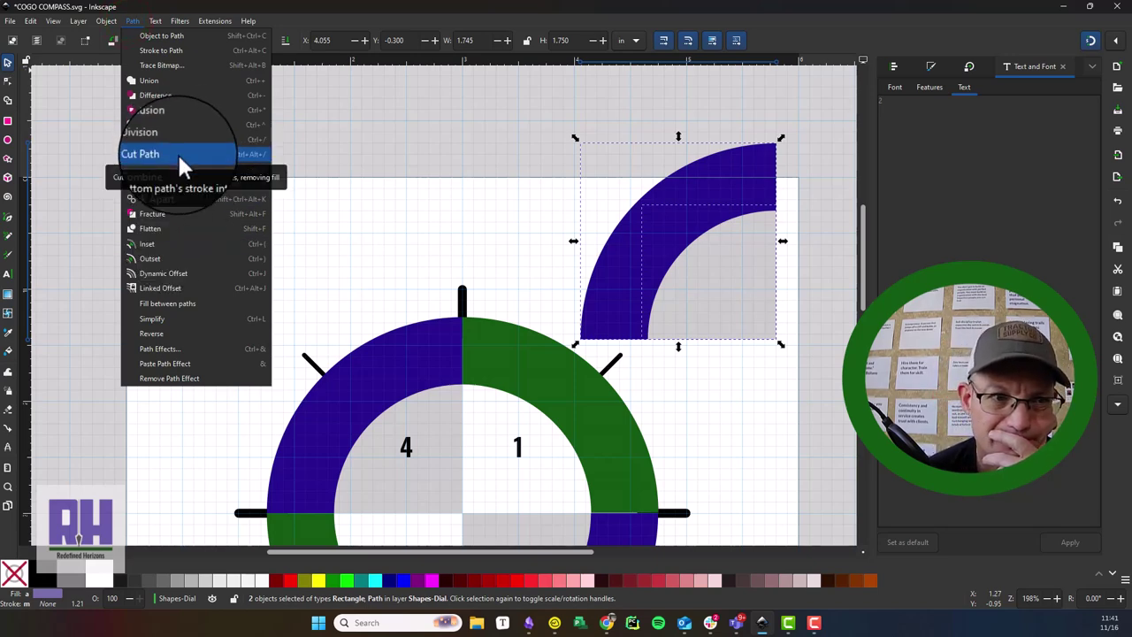
left_click(183, 95)
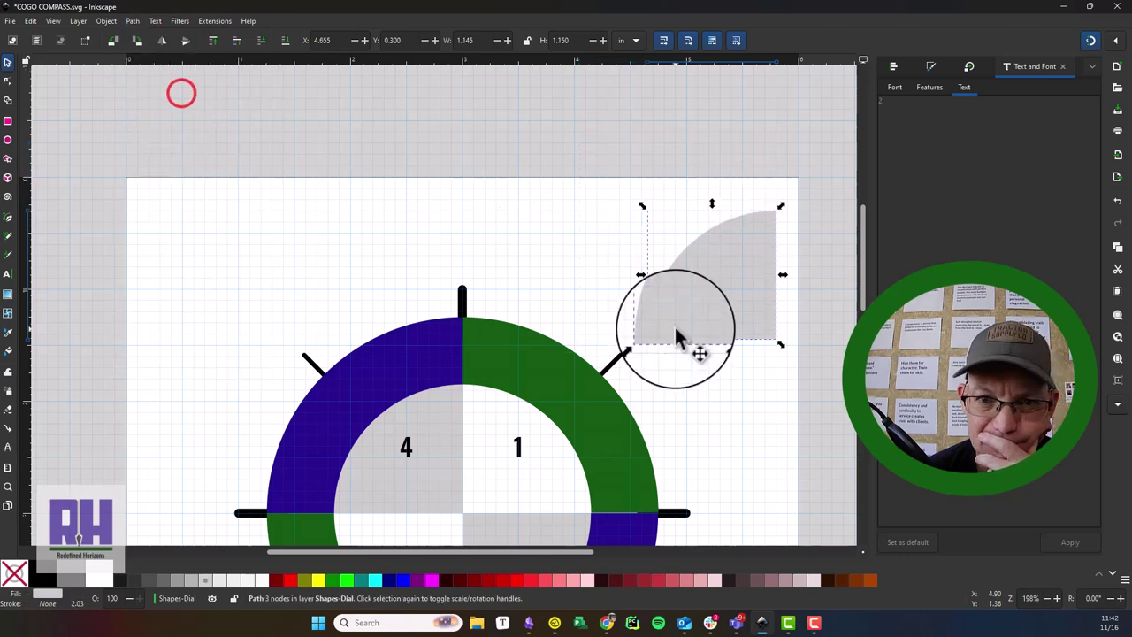
scroll(715, 290, "down", 2)
left_click_drag(722, 203, 346, 359)
left_click(445, 415)
left_click_drag(485, 487, 475, 423)
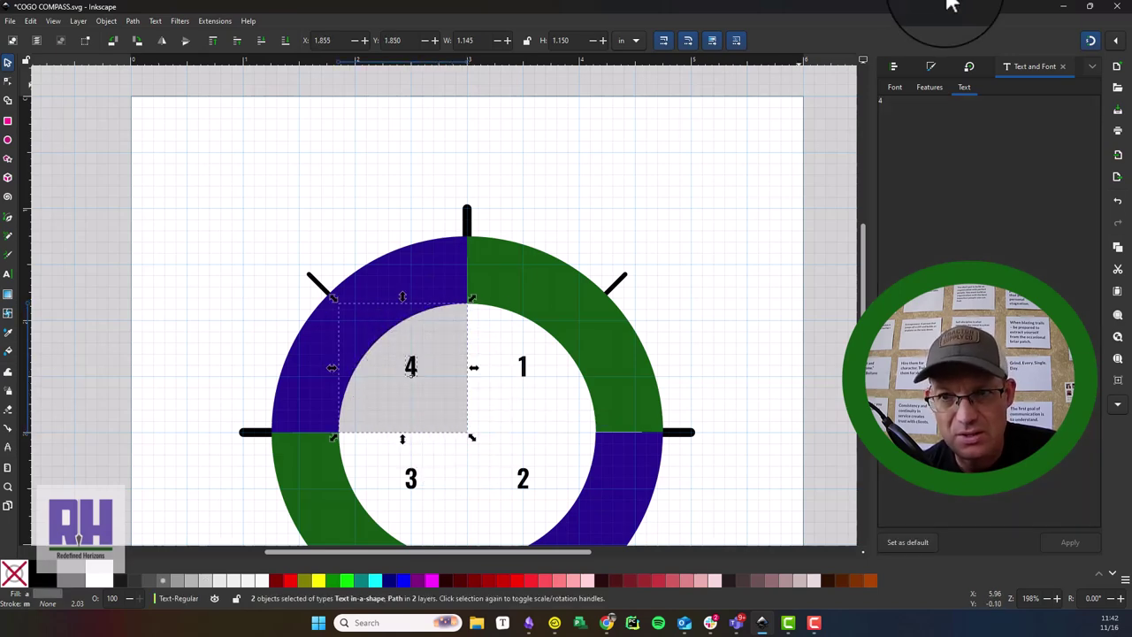
Step: Centre the 4 on the gray quarter using Align relative to Last selected
left_click(895, 66)
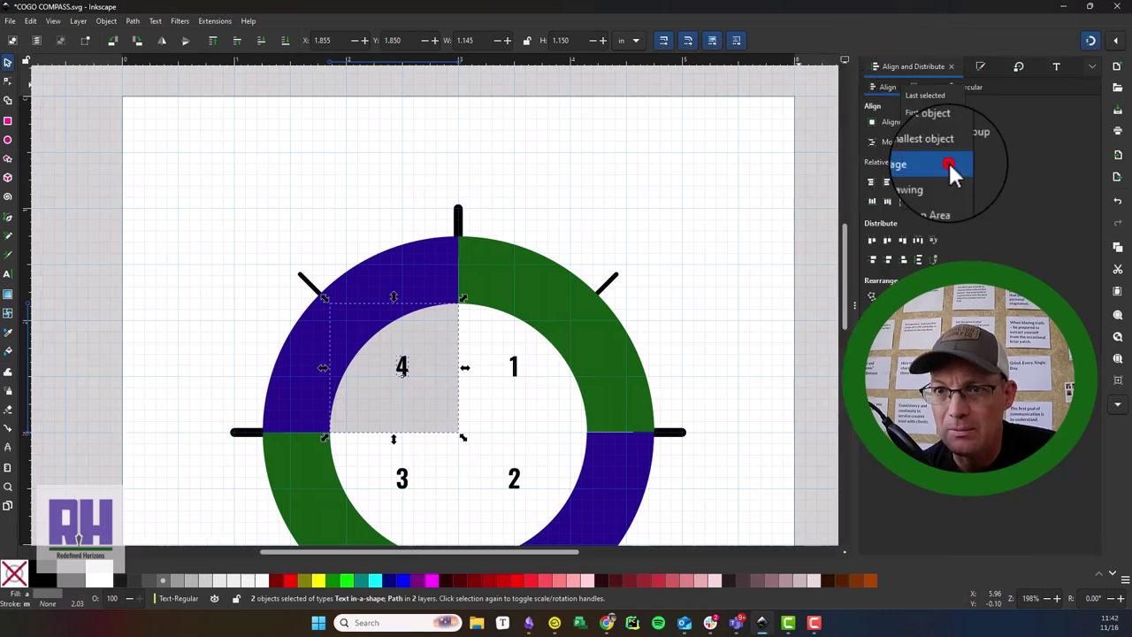
left_click(948, 103)
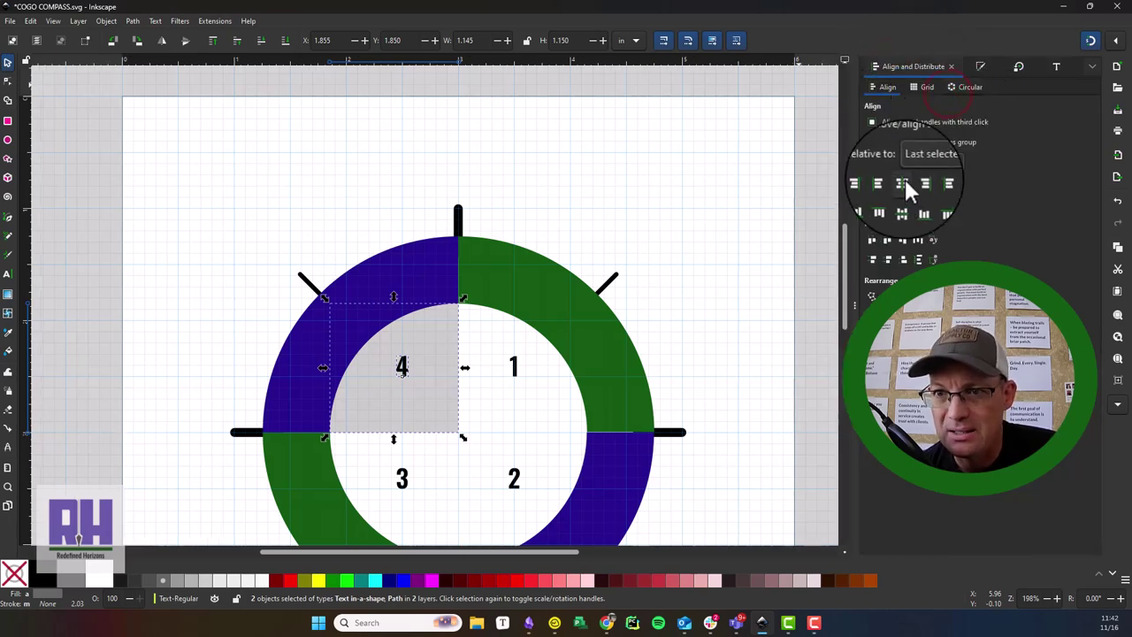
left_click(902, 171)
Step: Drag the 4 lower into position inside quadrant 4's gray quarter
scroll(606, 220, "down", 3)
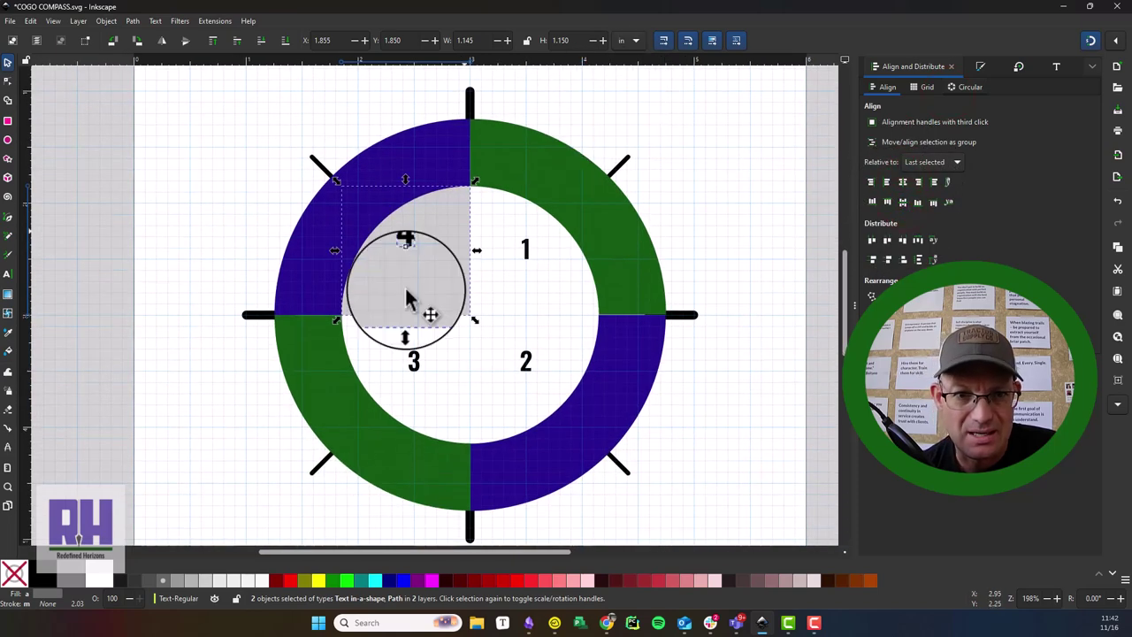
left_click_drag(371, 276, 373, 231)
left_click(759, 229)
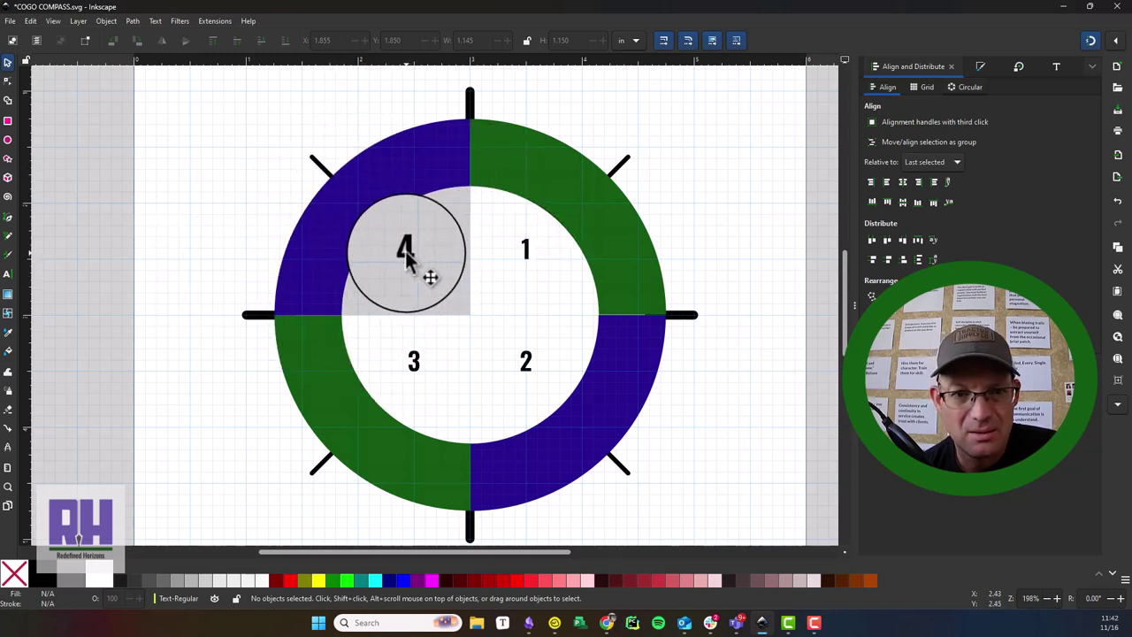
left_click_drag(405, 251, 518, 352)
left_click(512, 283)
Step: Shift the 3 slightly up-right, then slightly down within quadrant 3
left_click_drag(414, 370, 433, 362)
left_click(685, 430)
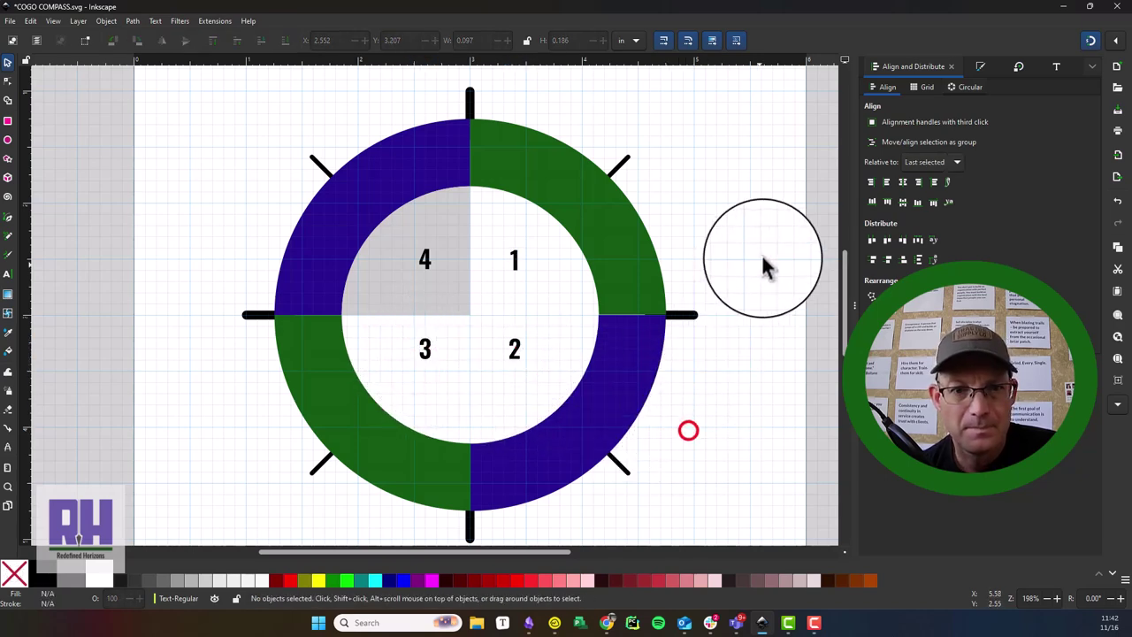
scroll(763, 265, "down", 1)
scroll(431, 302, "up", 1)
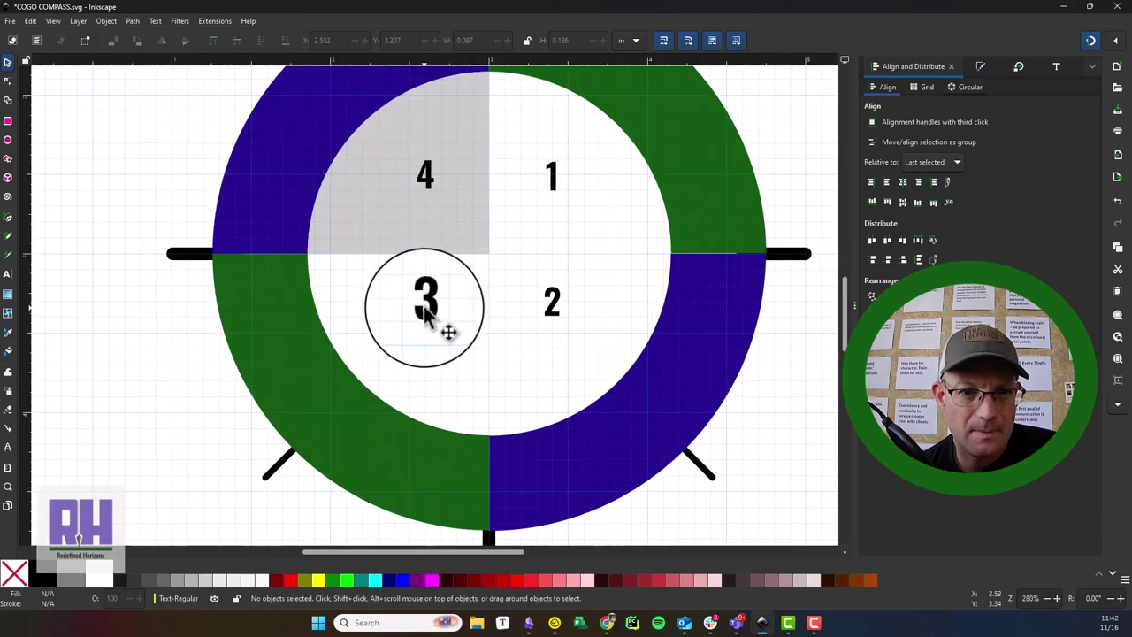
left_click(426, 304)
left_click_drag(425, 304, 432, 327)
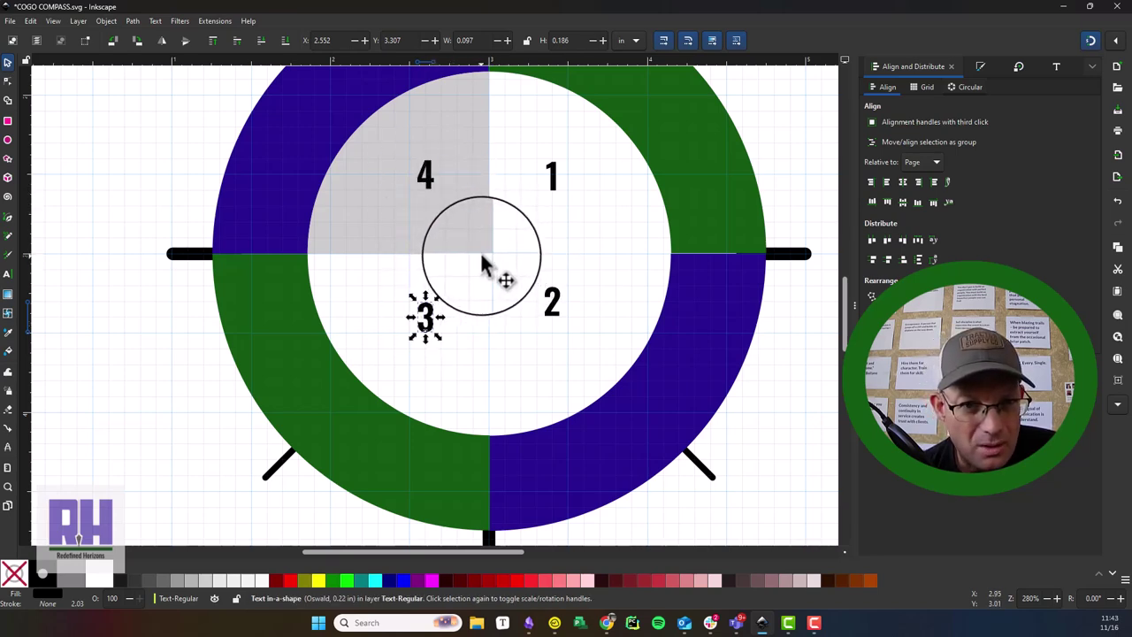
left_click(424, 324)
left_click(426, 321)
left_click(426, 323)
Step: Zoom in on the 3 and nudge it into place, level with the 2
key("Escape")
scroll(426, 330, "up", 3)
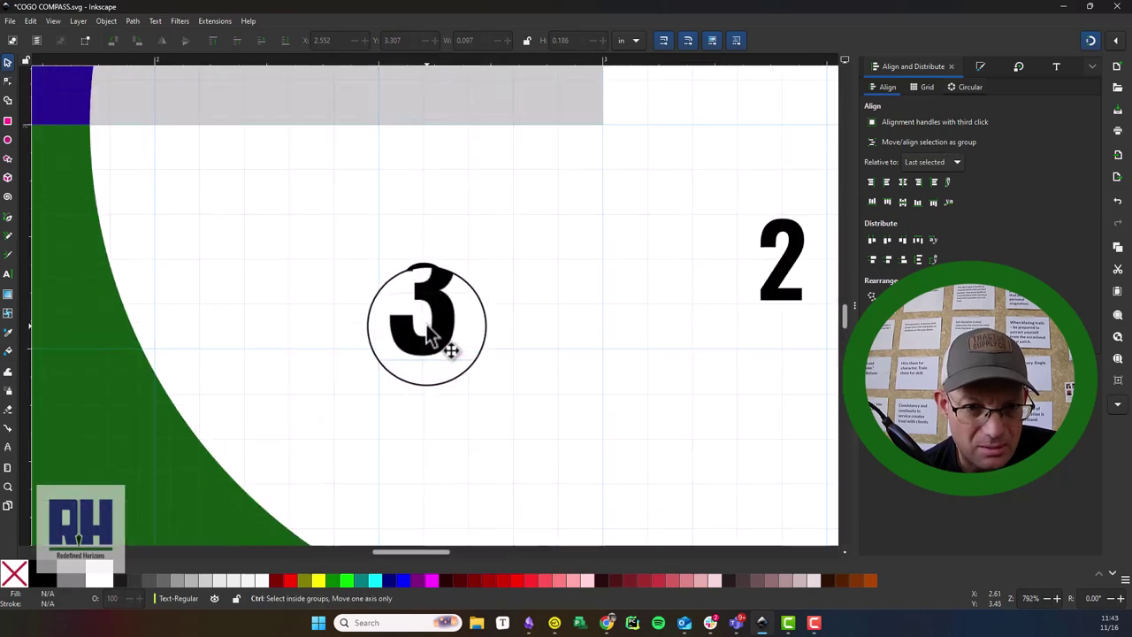
left_click(426, 329)
left_click(424, 336)
left_click_drag(425, 336, 466, 329)
left_click(579, 328)
scroll(424, 350, "down", 4)
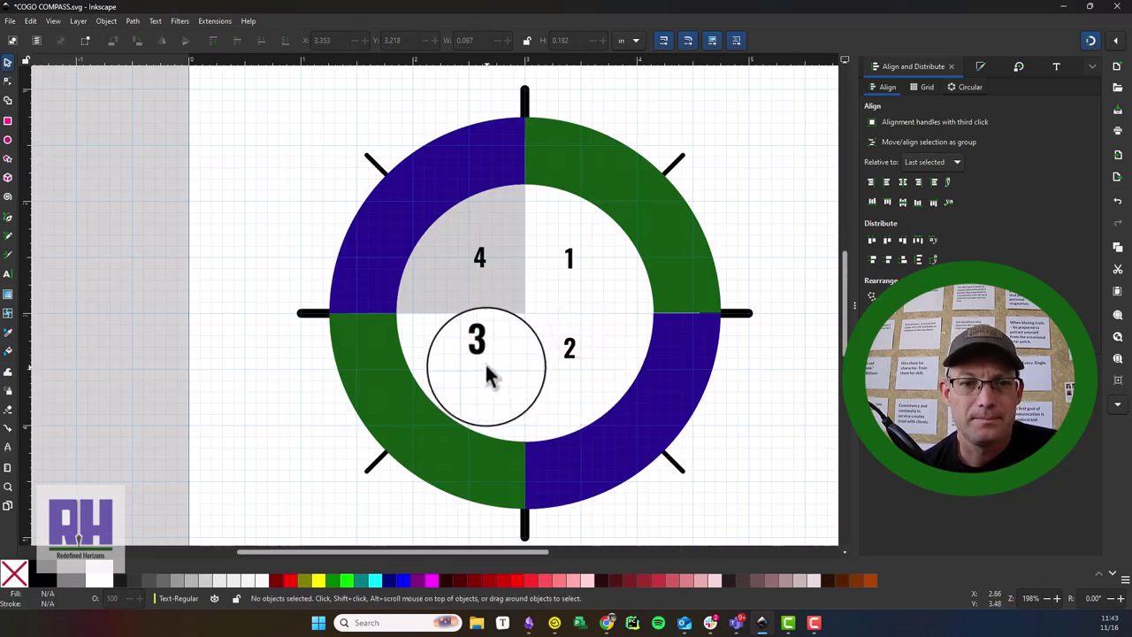
Step: Send the quadrant 4 gray quarter behind the ring and snap a copy into quadrant 2
left_click(390, 240)
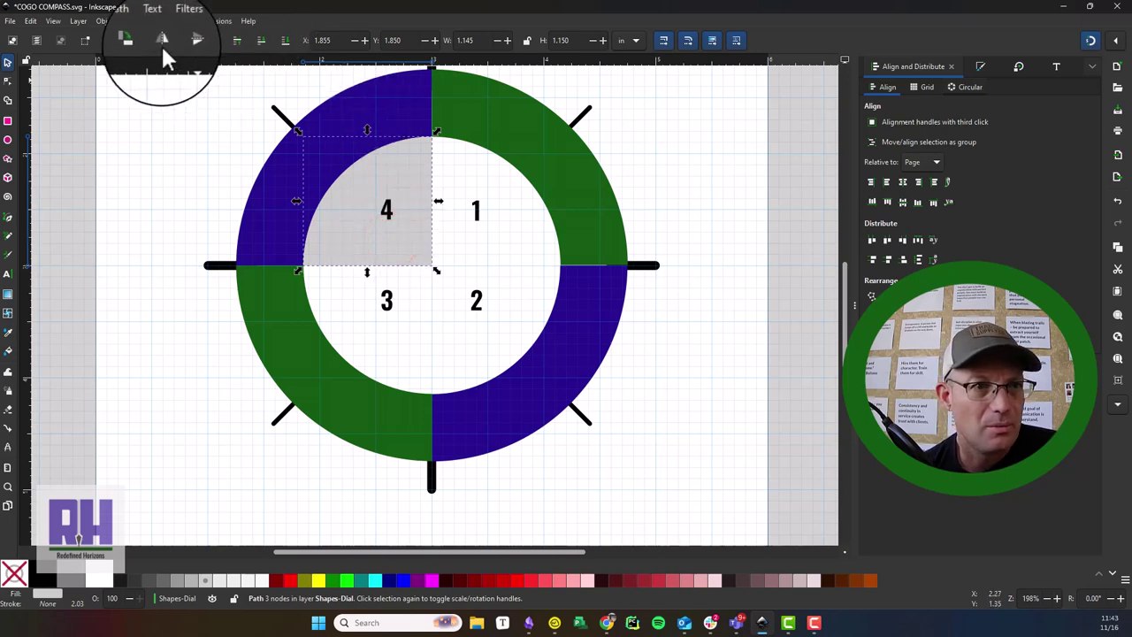
left_click(138, 40)
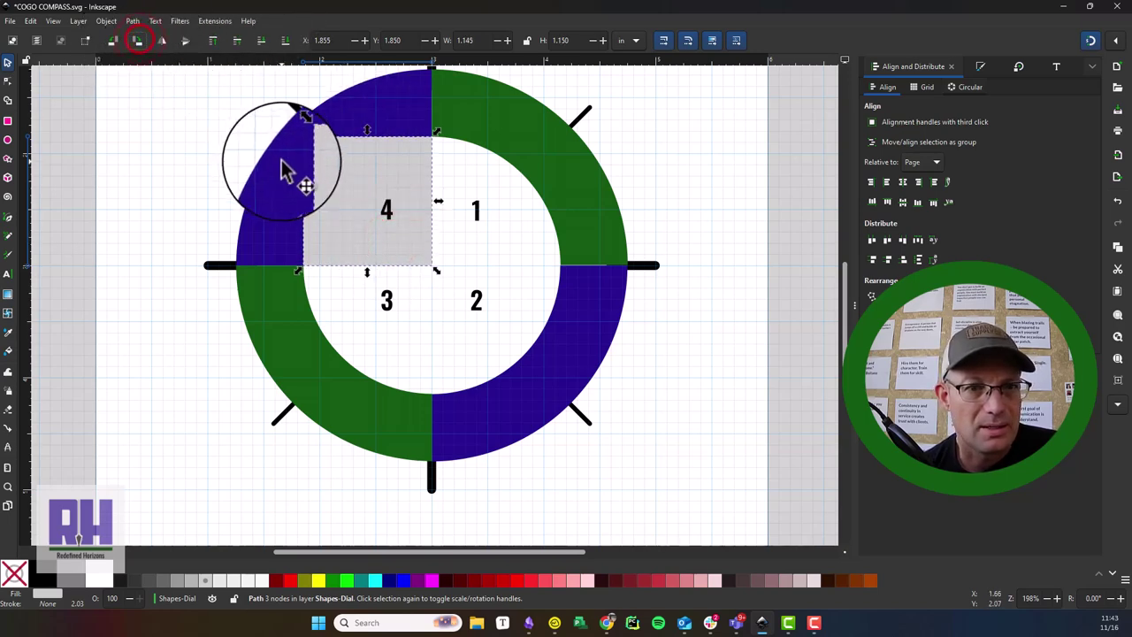
left_click_drag(396, 180, 533, 311)
left_click_drag(446, 280, 446, 287)
left_click(684, 363)
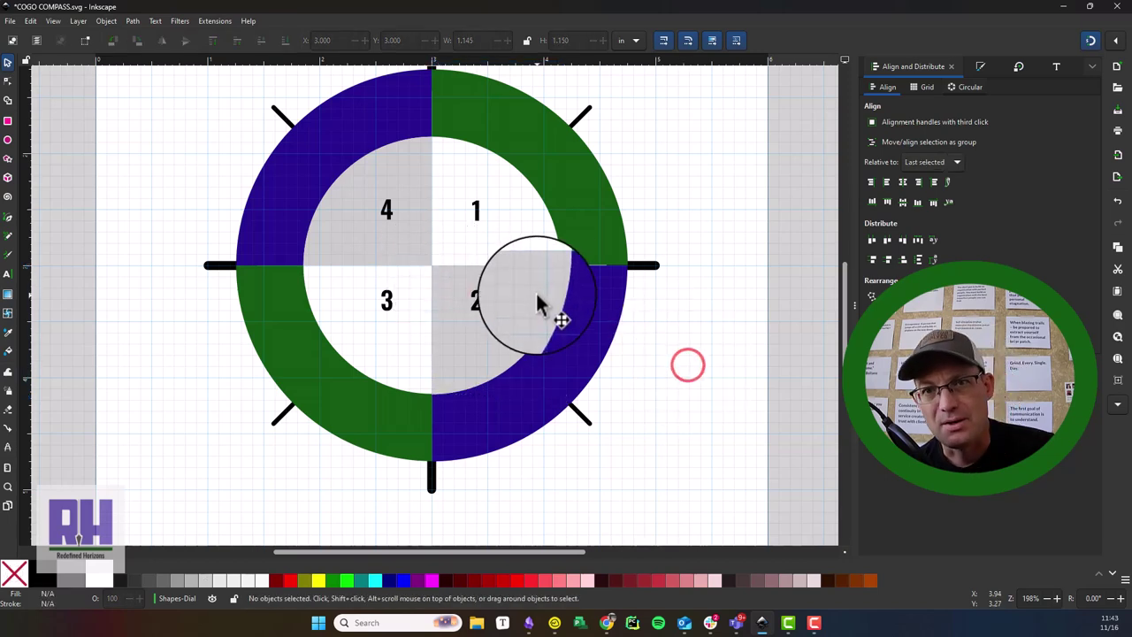
scroll(674, 310, "up", 3)
scroll(674, 309, "down", 2)
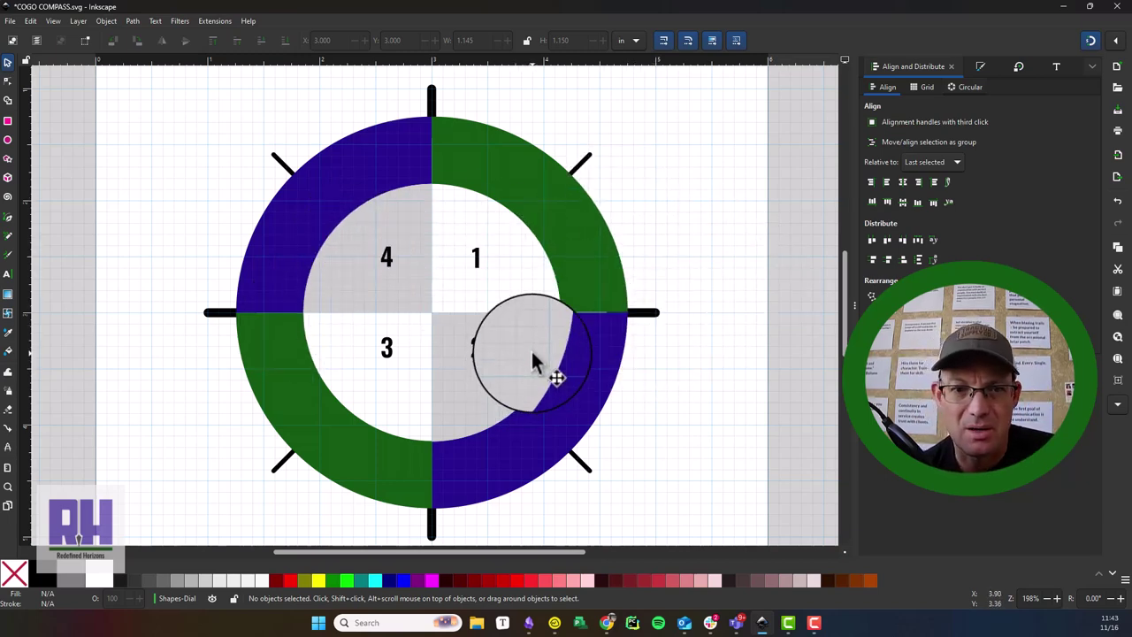
scroll(566, 376, "down", 2)
scroll(596, 392, "up", 4)
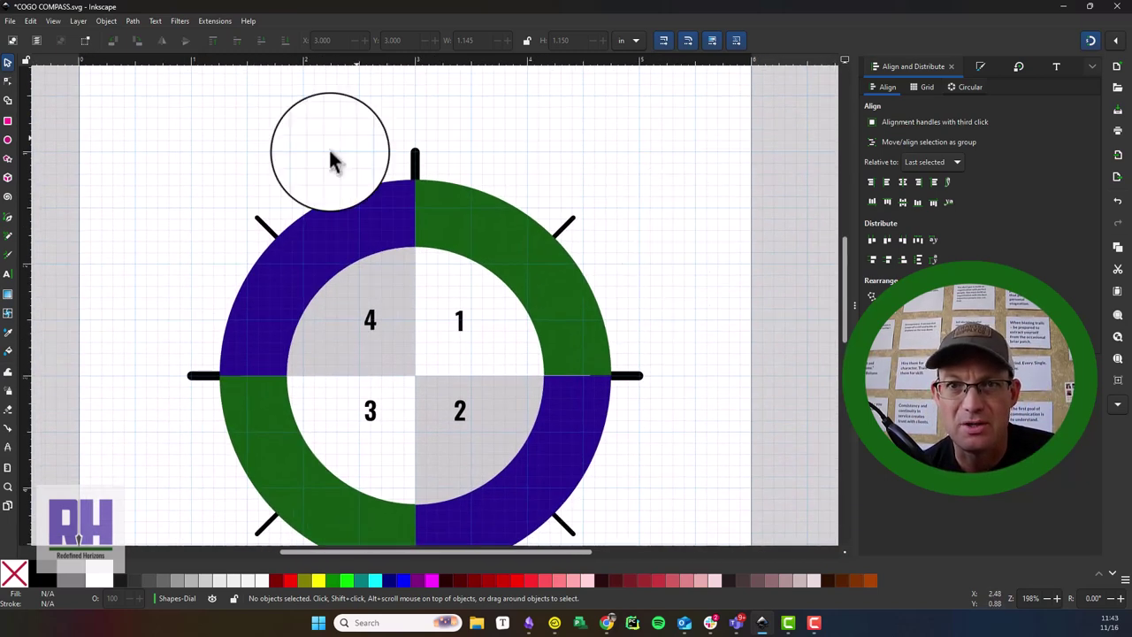